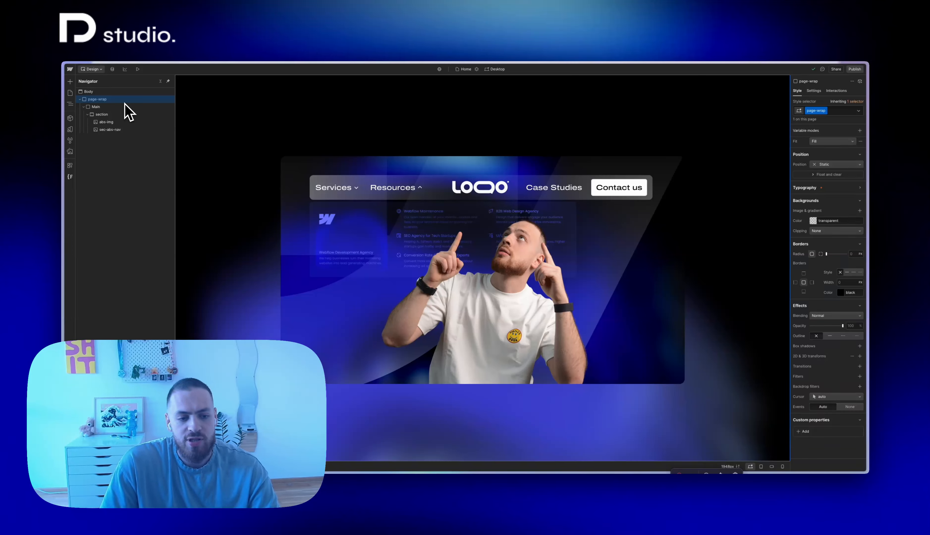
# Insert a Navbar element inside the page-wrap
pyautogui.hotkey('ctrl', 'e')
pyautogui.write('nav')
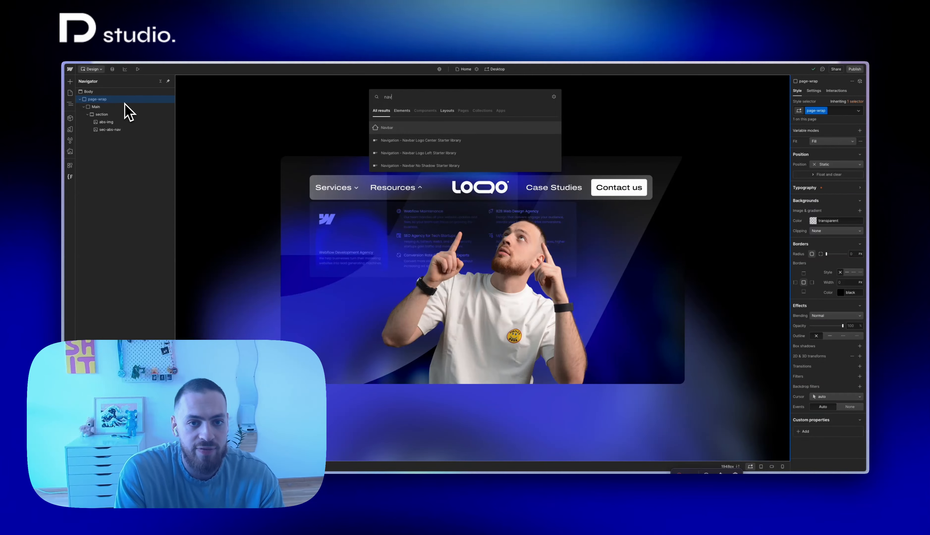
pyautogui.press('Return')
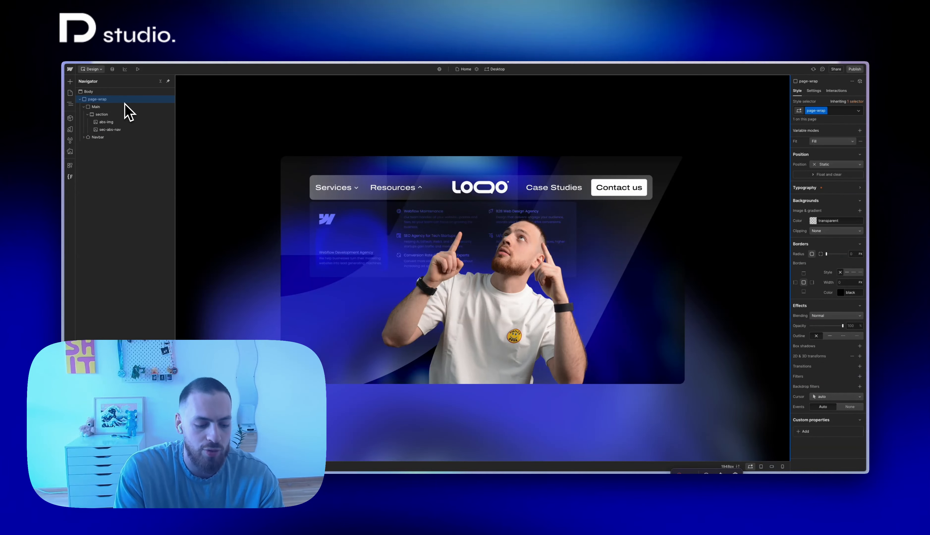
# Add a div block with its tag set to Header and nest the Navbar inside it
pyautogui.hotkey('ctrl', 'e')
pyautogui.write('div')
pyautogui.press('Return')
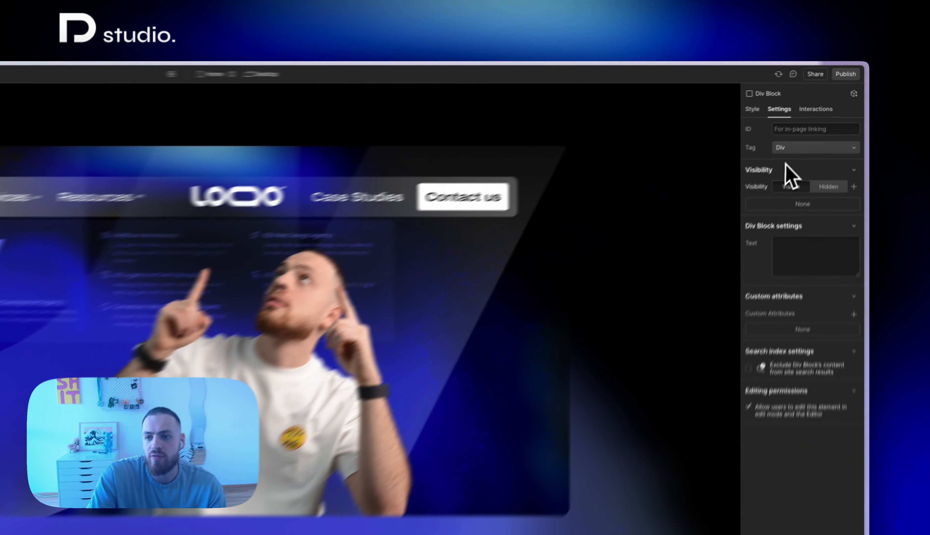
pyautogui.click(816, 127)
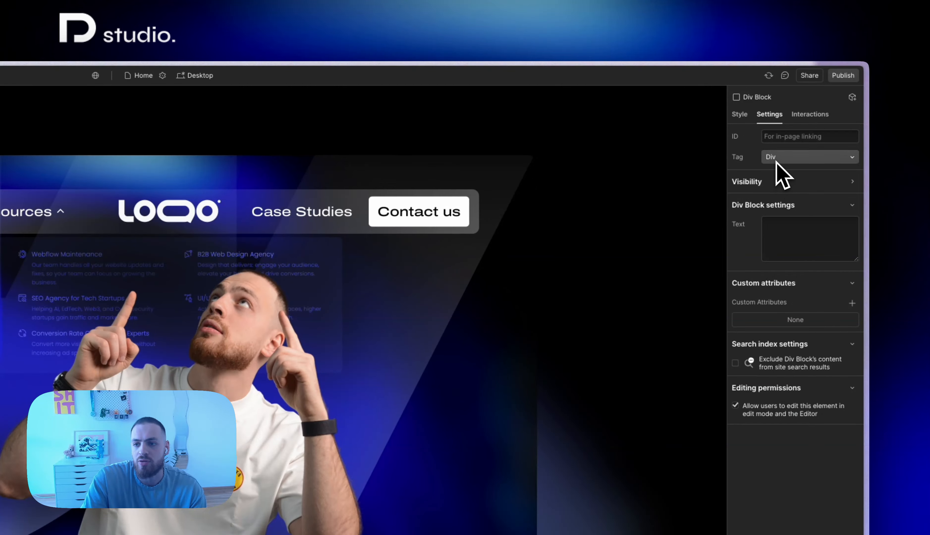
pyautogui.click(777, 161)
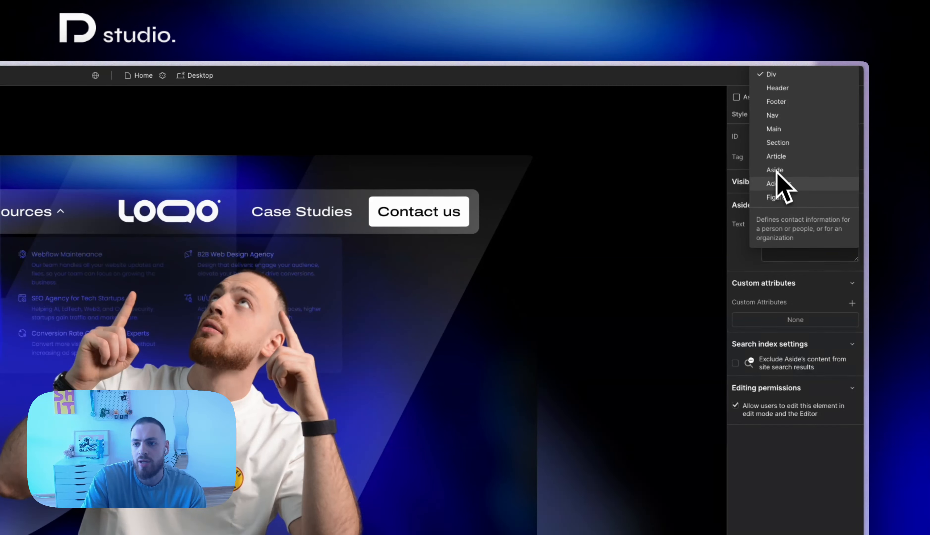
pyautogui.click(777, 88)
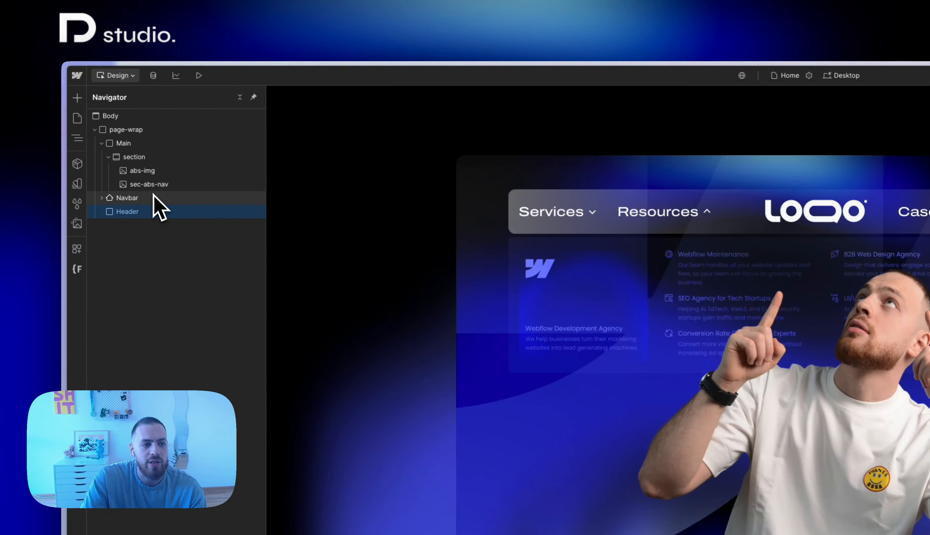
pyautogui.moveTo(154, 196); pyautogui.dragTo(146, 207)
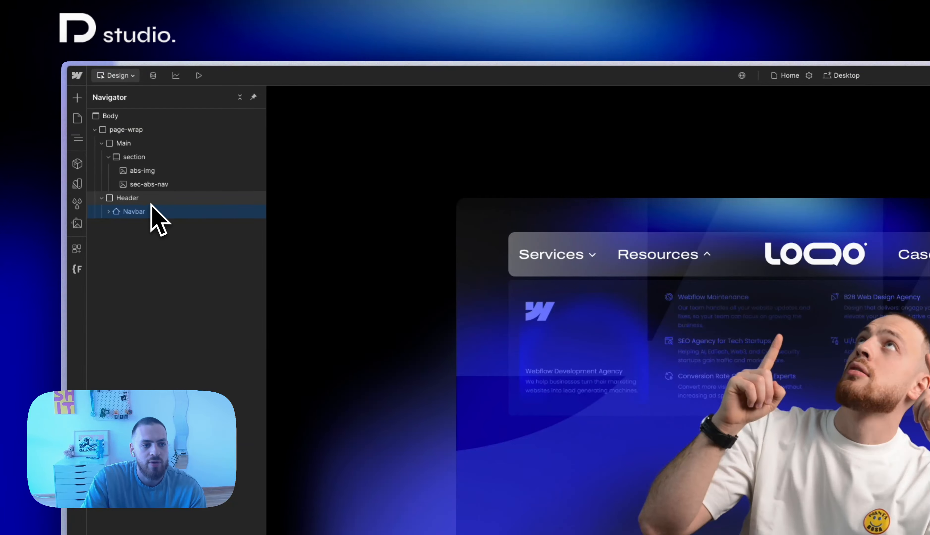
# Give the Header block the class header and set its position to Fixed, pinned along the top edge
pyautogui.click(151, 203)
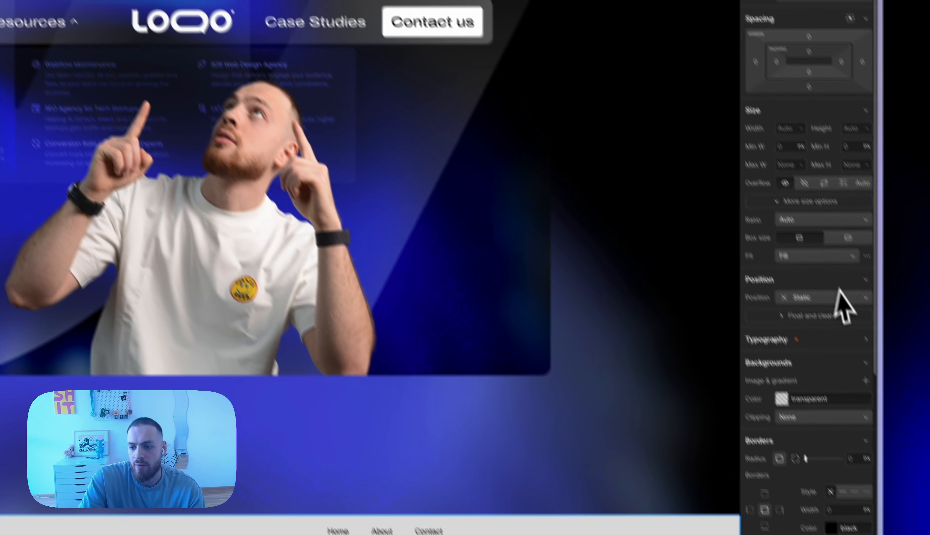
pyautogui.click(841, 301)
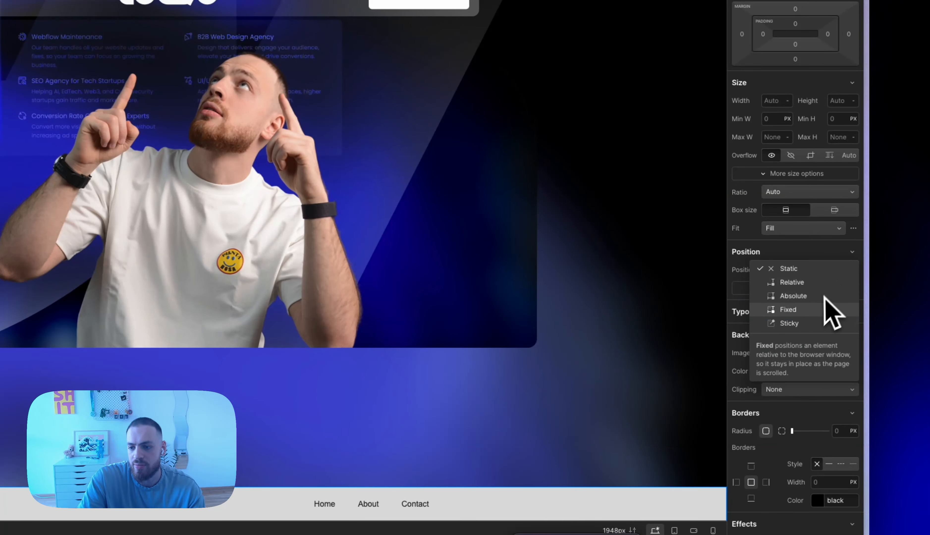
pyautogui.click(811, 311)
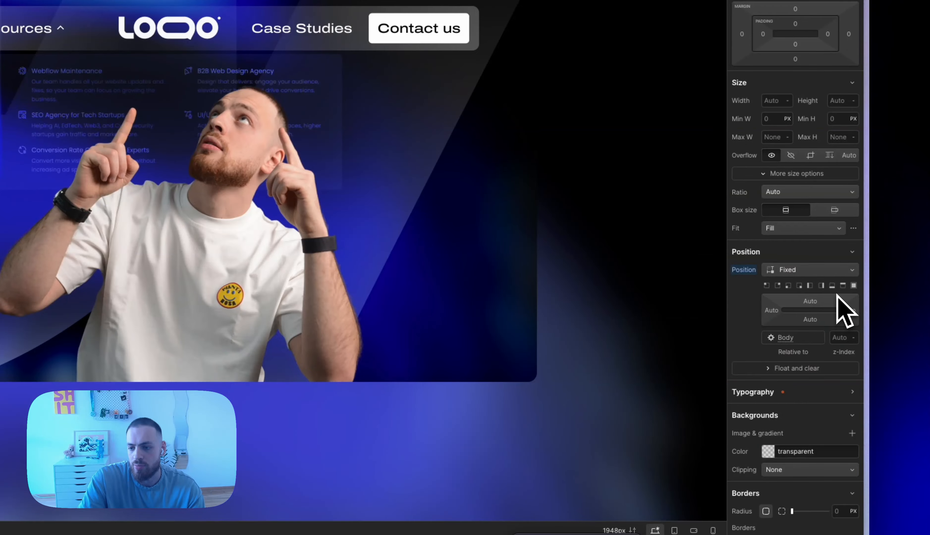
pyautogui.click(843, 286)
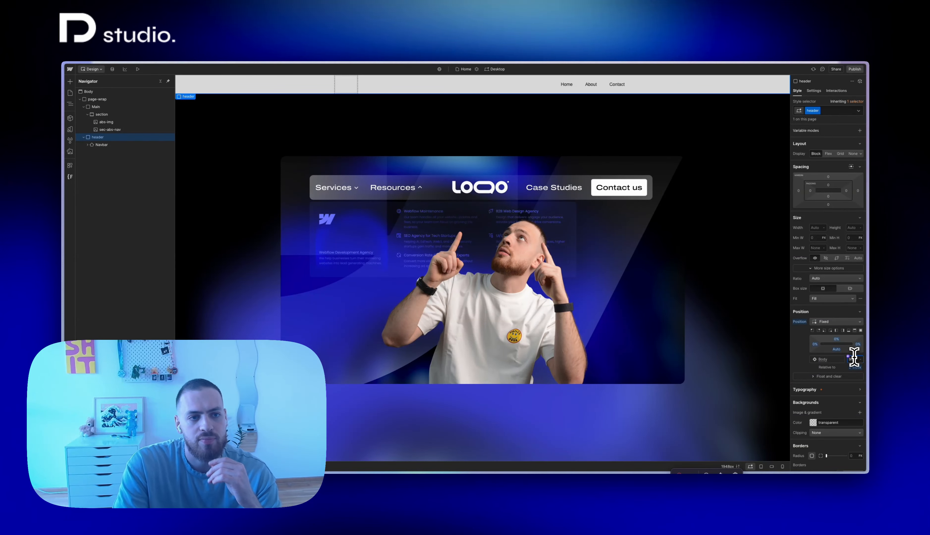
# Add a div block within the Navbar's built-in Container and give it the class container
pyautogui.press('Down')
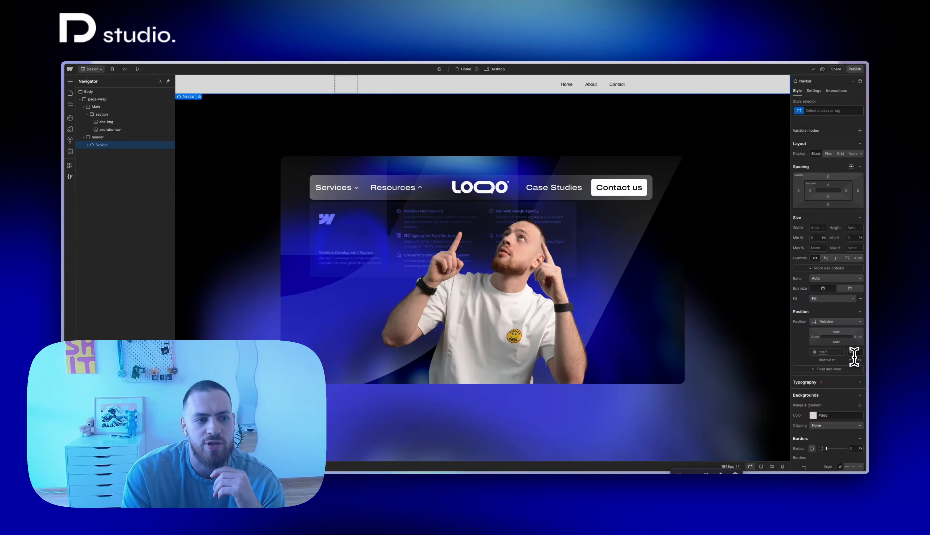
pyautogui.press('Down')
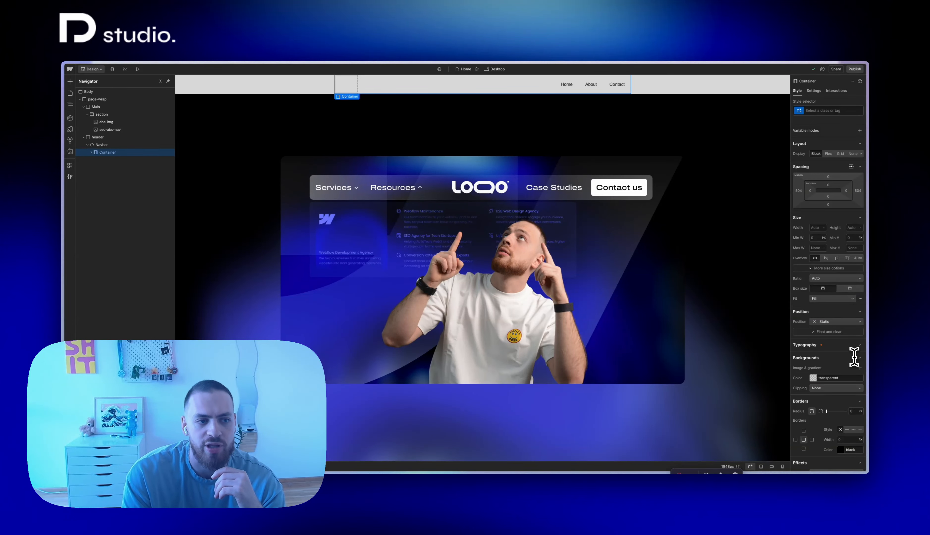
pyautogui.press('super+e')
pyautogui.write('div')
pyautogui.press('Return')
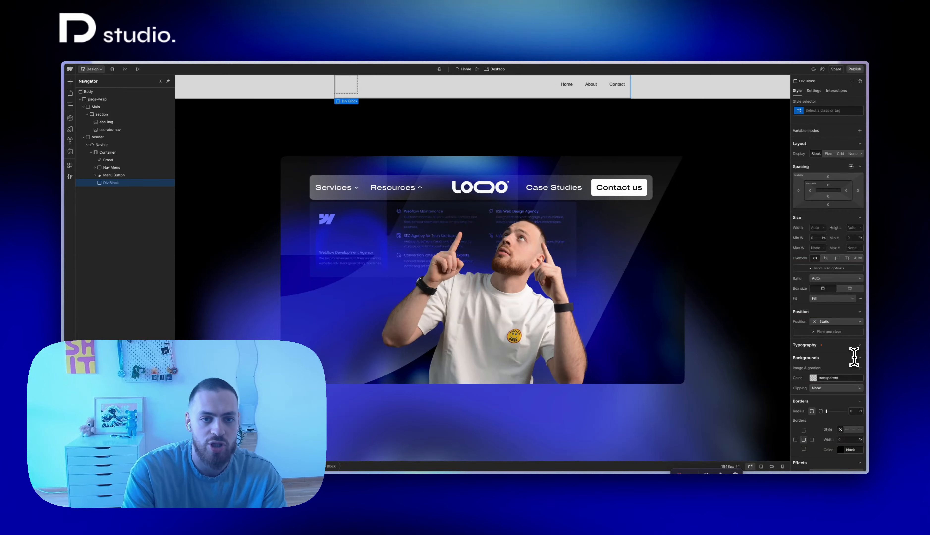
pyautogui.press('super+Return')
pyautogui.write('container')
pyautogui.press('Return')
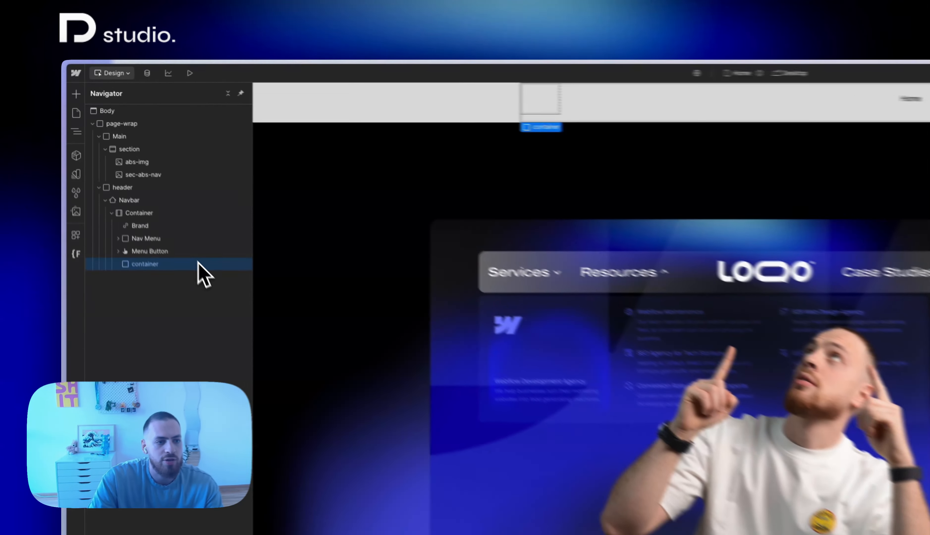
# Move the container div directly under Navbar, transfer Brand, Nav Menu and Menu Button into it, and delete the built-in Container
pyautogui.moveTo(139, 181); pyautogui.dragTo(138, 161)
pyautogui.moveTo(199, 238); pyautogui.dragTo(193, 217)
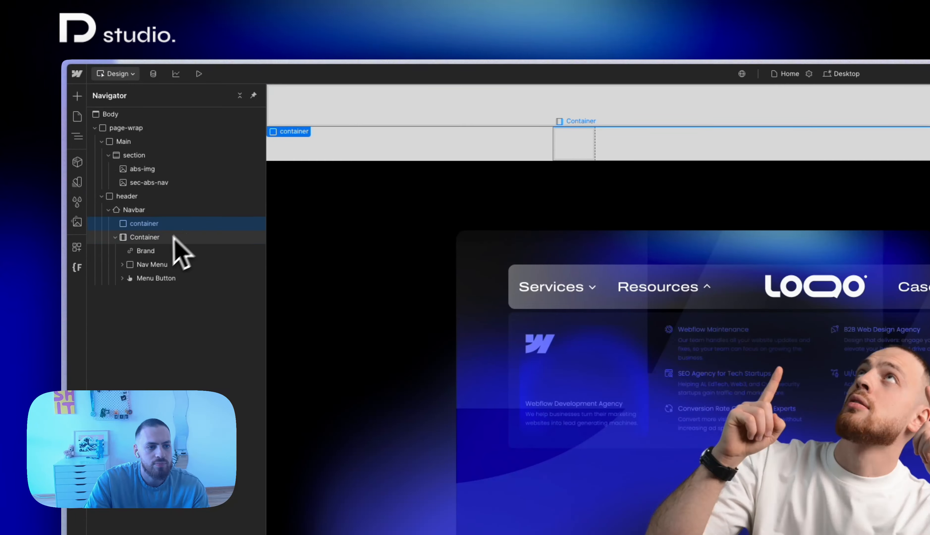
pyautogui.moveTo(161, 250)
pyautogui.mouseDown()
pyautogui.moveTo(159, 222)
pyautogui.moveTo(142, 257)
pyautogui.moveTo(143, 245)
pyautogui.moveTo(159, 244)
pyautogui.moveTo(146, 283)
pyautogui.moveTo(166, 265)
pyautogui.mouseUp()
pyautogui.click(163, 282)
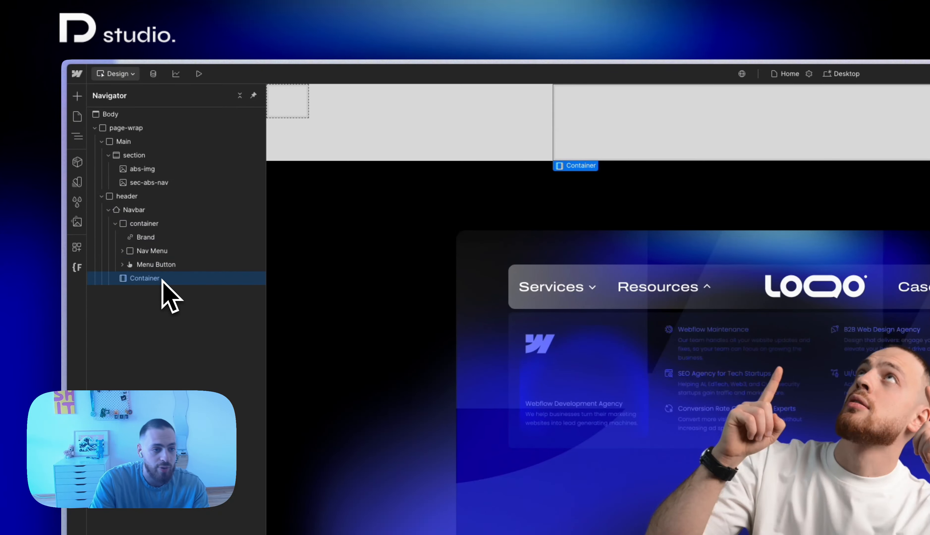
pyautogui.press('Delete')
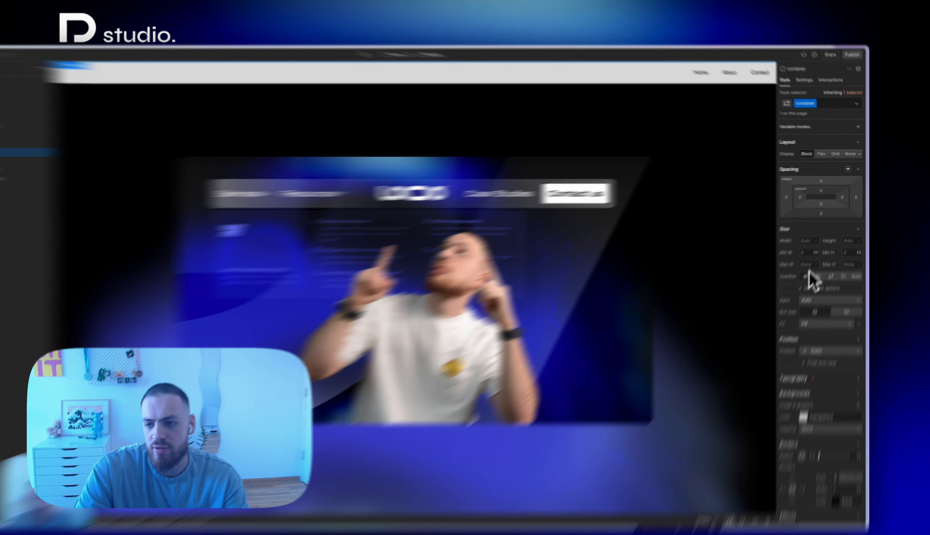
# Set the container to a 1300 px maximum width, 100% width and height, and auto side margins
pyautogui.click(816, 248)
pyautogui.write('13')
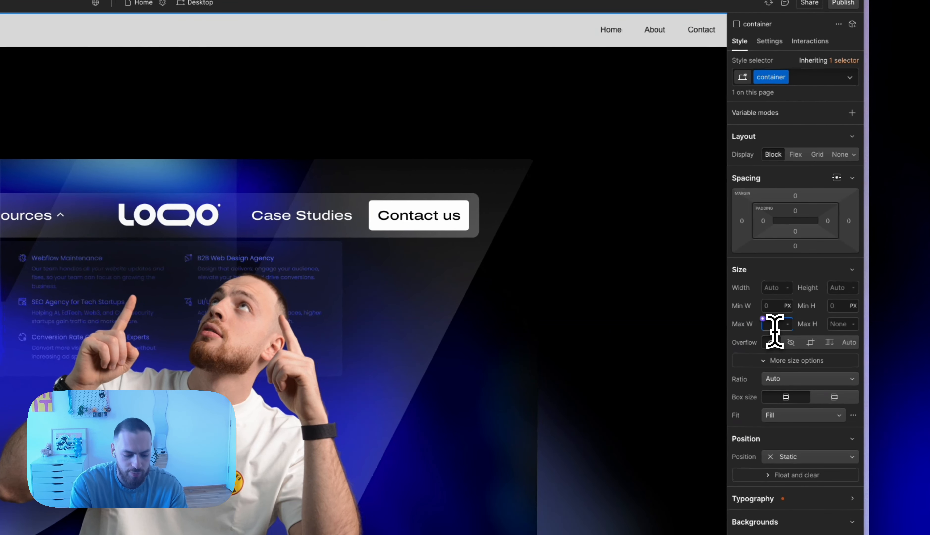
pyautogui.write('00')
pyautogui.press('Return')
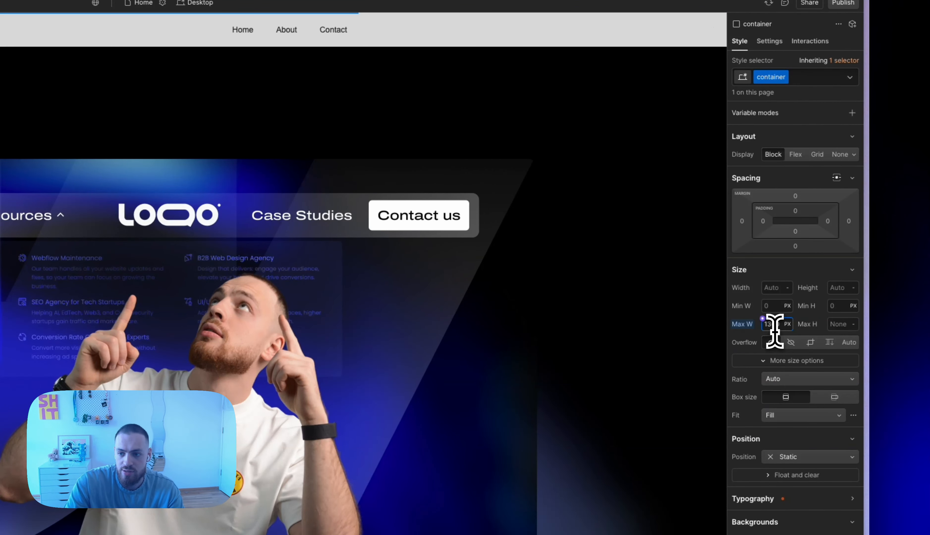
pyautogui.click(775, 287)
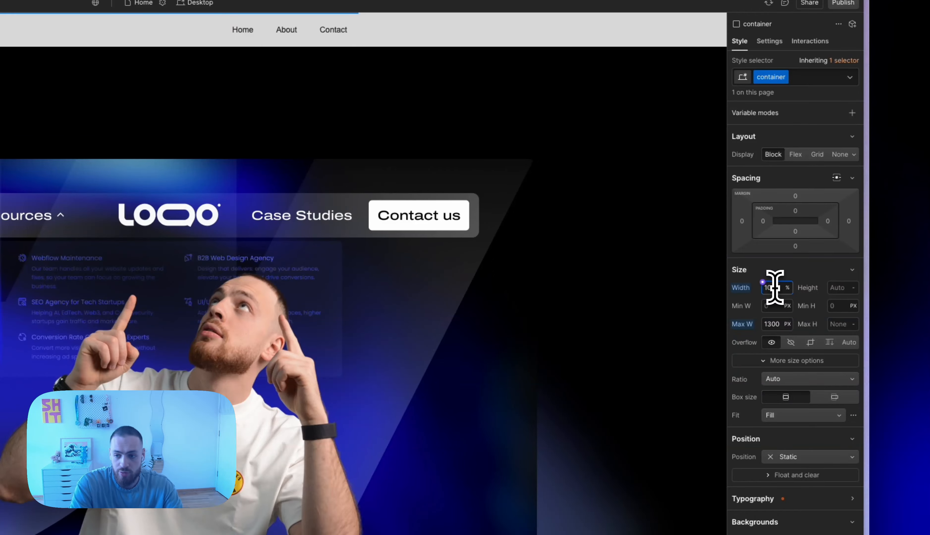
pyautogui.click(836, 179)
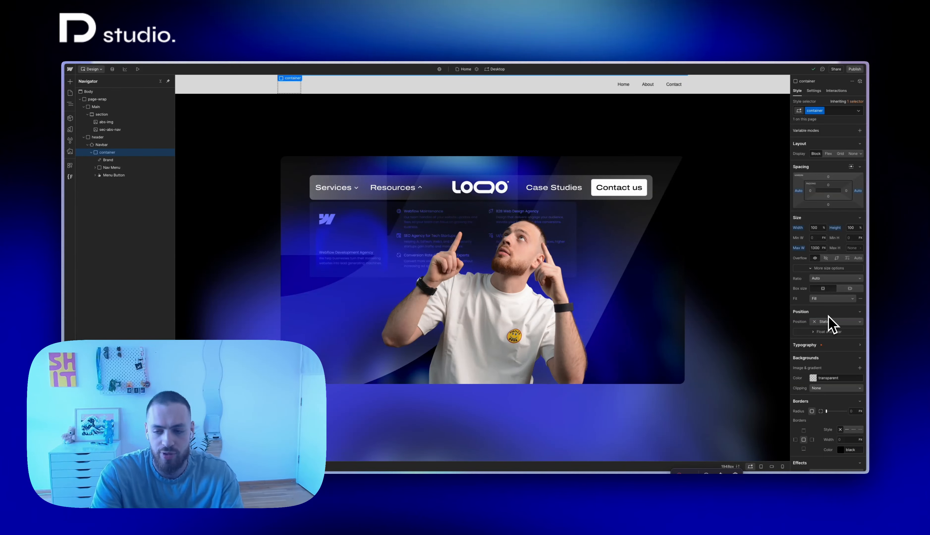
# Add the combo class is-nav to the container and set its position to Relative
pyautogui.hotkey('ctrl', 'Return')
pyautogui.write('is-nav')
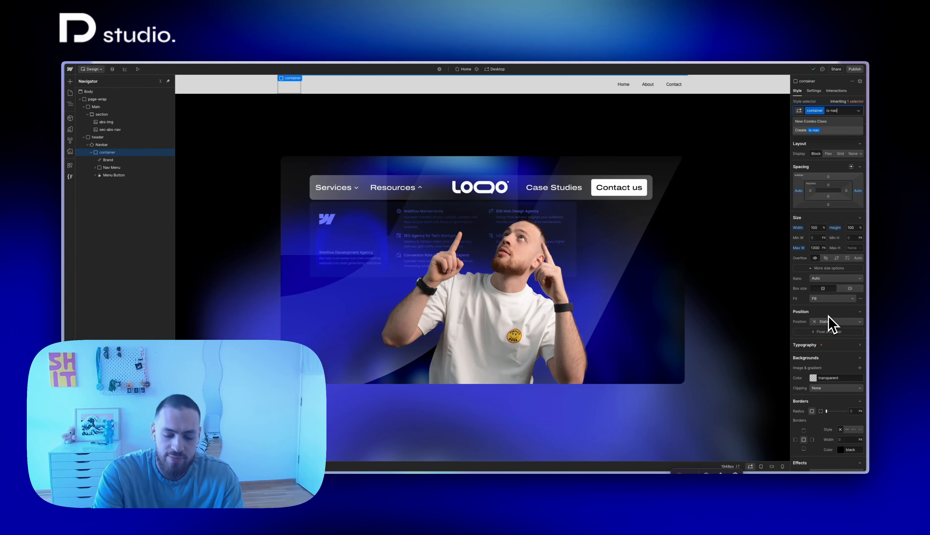
pyautogui.press('Return')
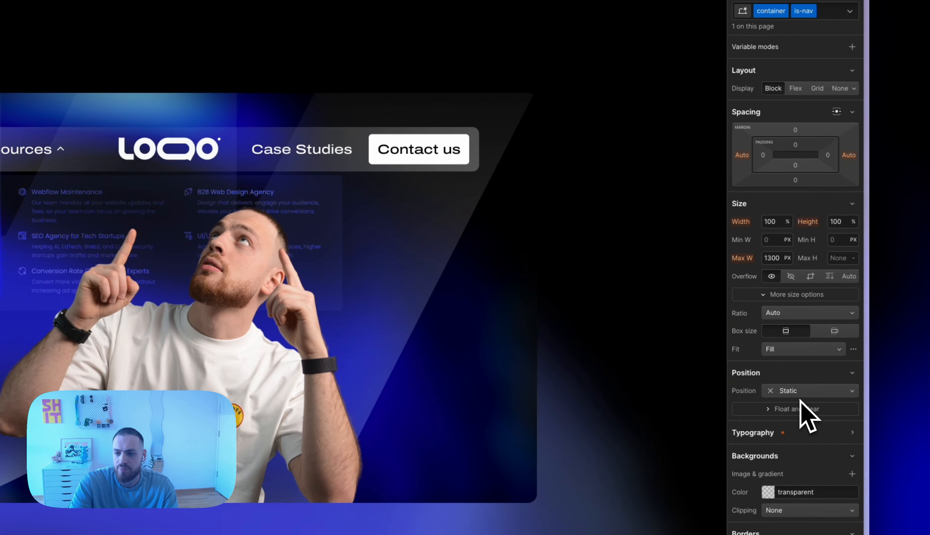
pyautogui.click(800, 400)
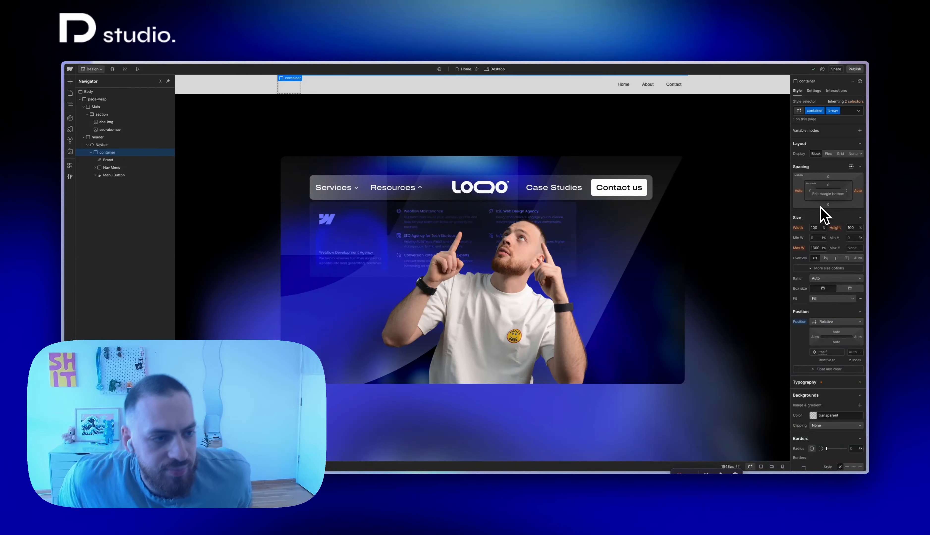
# Insert an image inside the Brand link, upload Logo.svg to the assets and use it as the image source
pyautogui.click(108, 160)
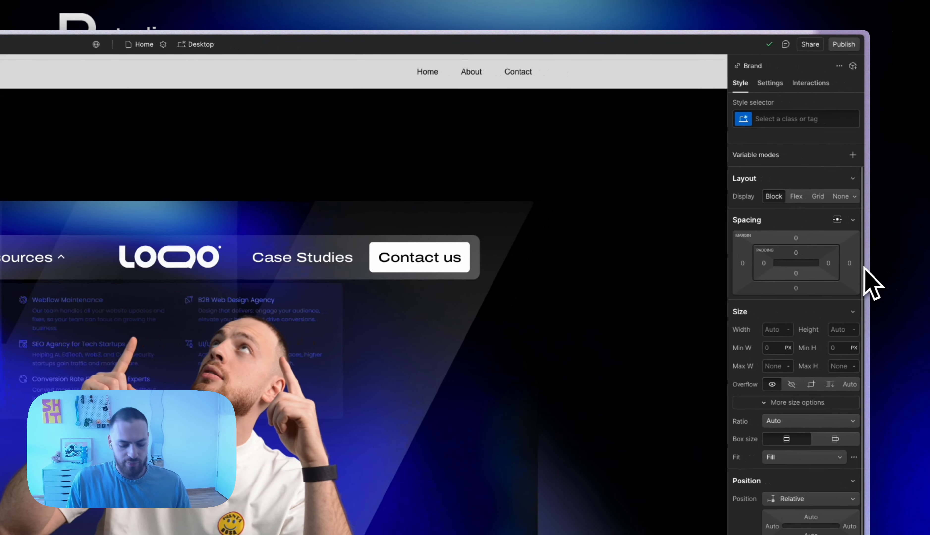
pyautogui.press('super+e')
pyautogui.write('ima')
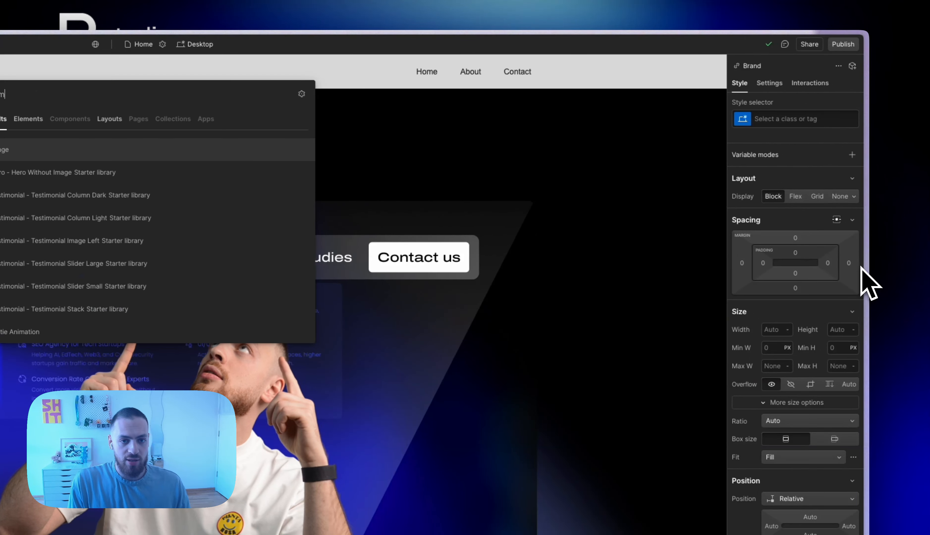
pyautogui.press('Return')
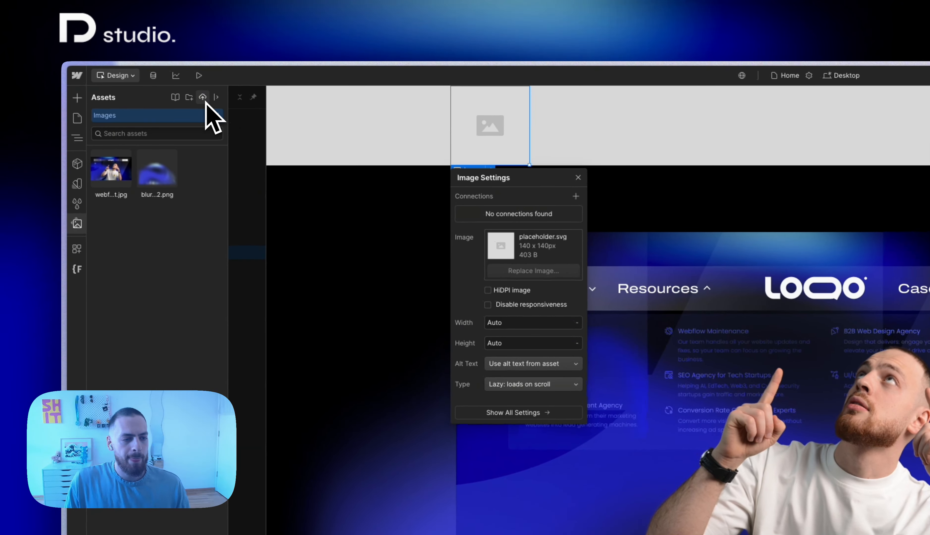
pyautogui.click(203, 98)
pyautogui.press('l')
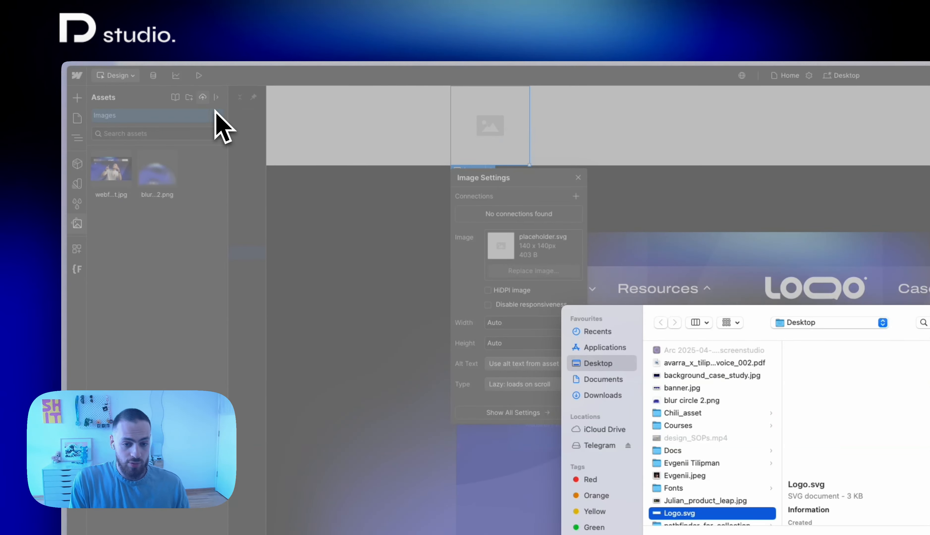
pyautogui.press('Return')
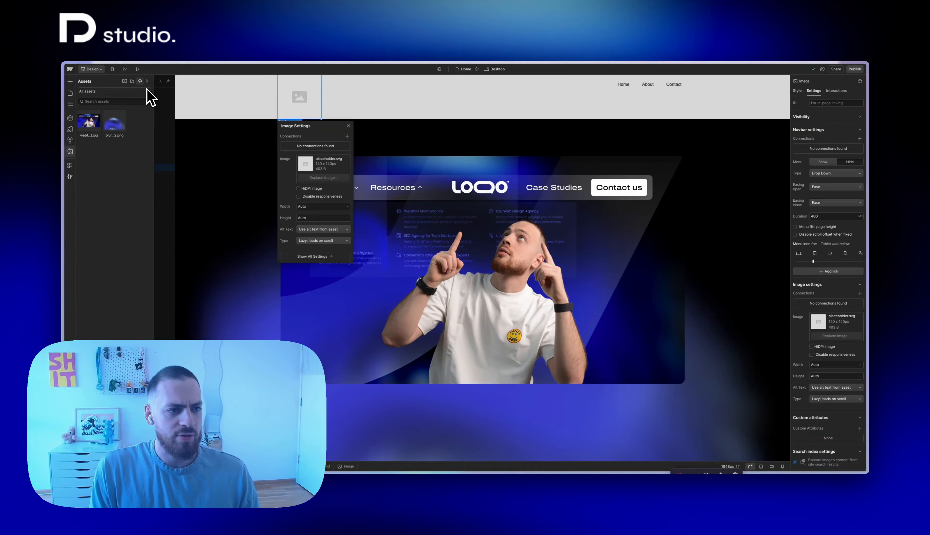
pyautogui.click(86, 121)
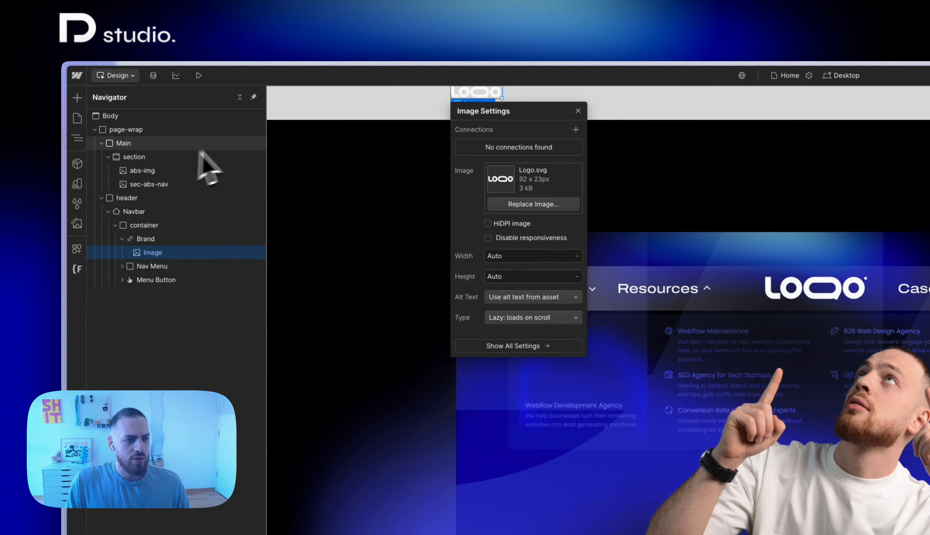
# Give the Navbar the class nav and set its background color to white
pyautogui.click(204, 92)
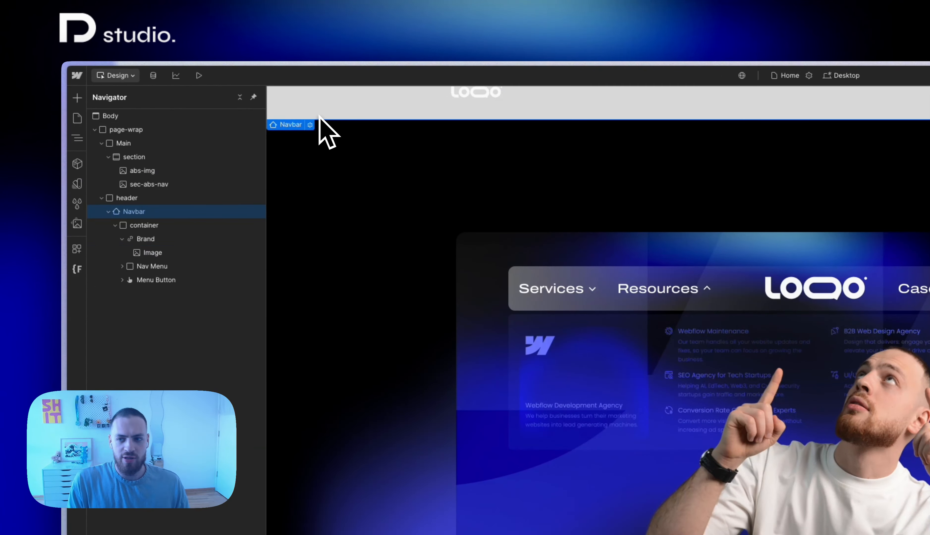
pyautogui.press('super+Return')
pyautogui.write('nav')
pyautogui.press('Return')
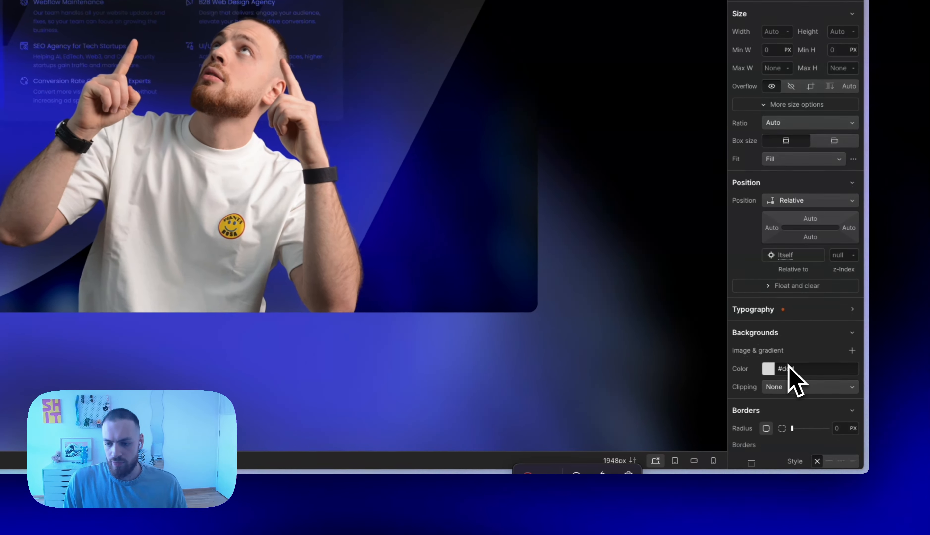
pyautogui.click(824, 415)
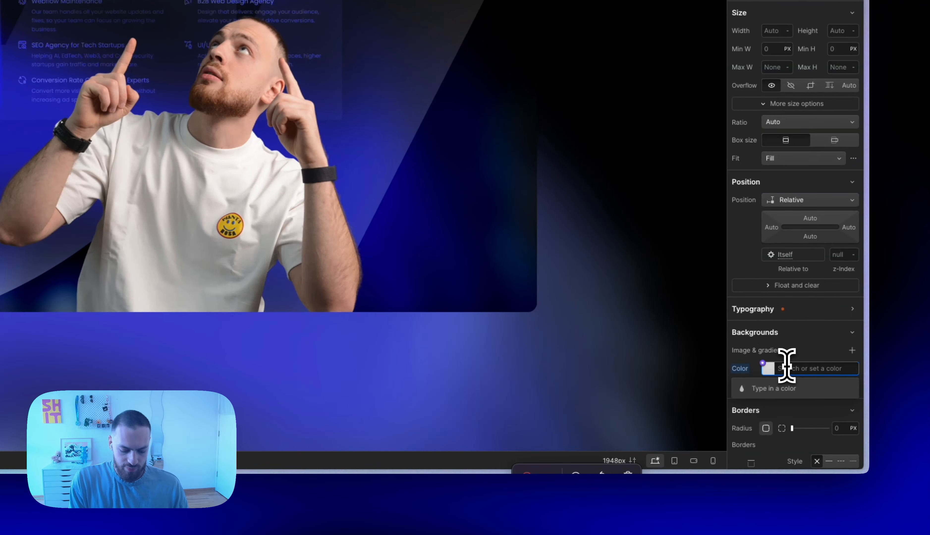
pyautogui.write('white')
pyautogui.press('Return')
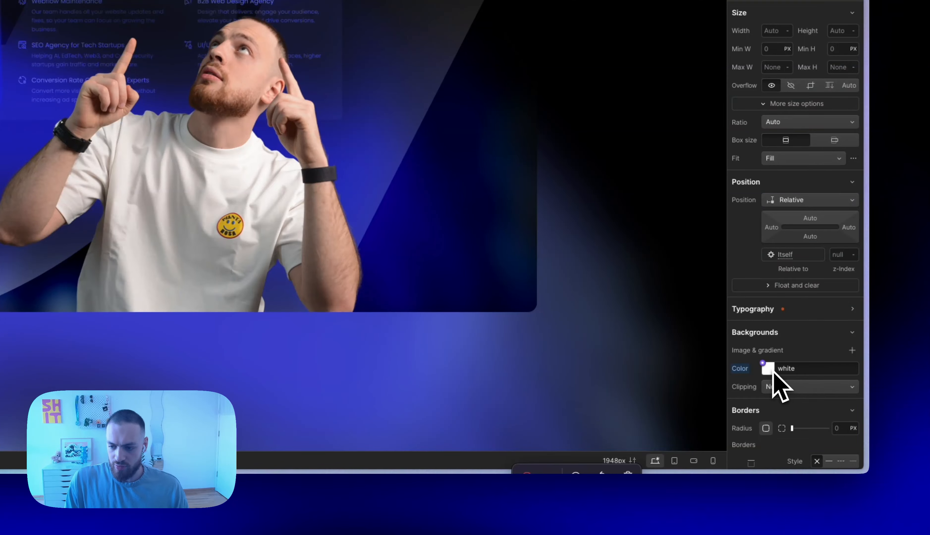
# Set the opacity of the nav's white background color to 15% and add a backdrop filter
pyautogui.click(773, 371)
pyautogui.click(849, 330)
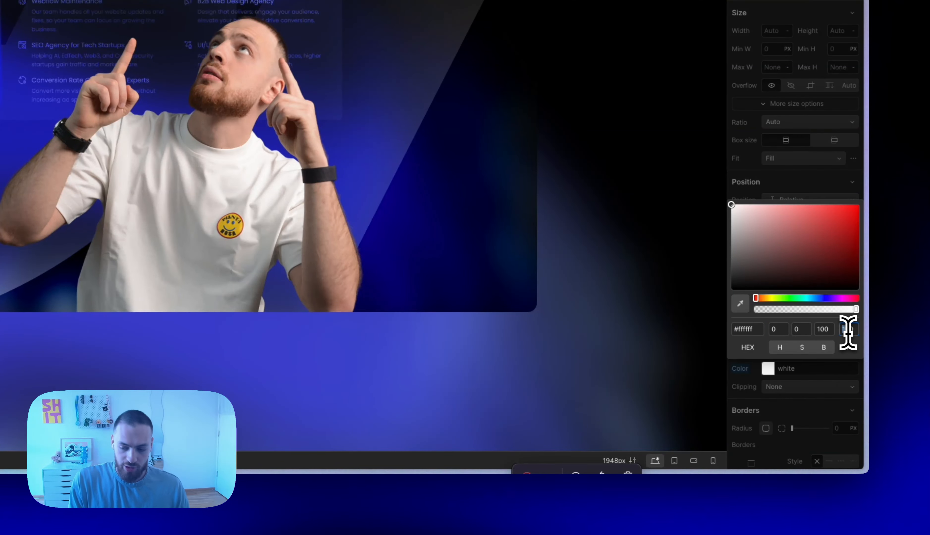
pyautogui.press('BackSpace')
pyautogui.press('BackSpace')
pyautogui.write('2')
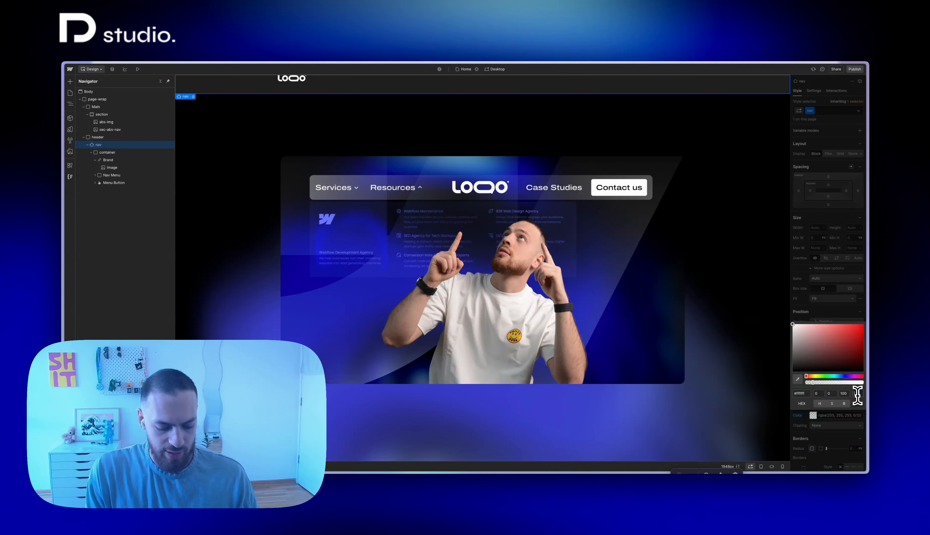
pyautogui.press('BackSpace')
pyautogui.press('BackSpace')
pyautogui.write('20')
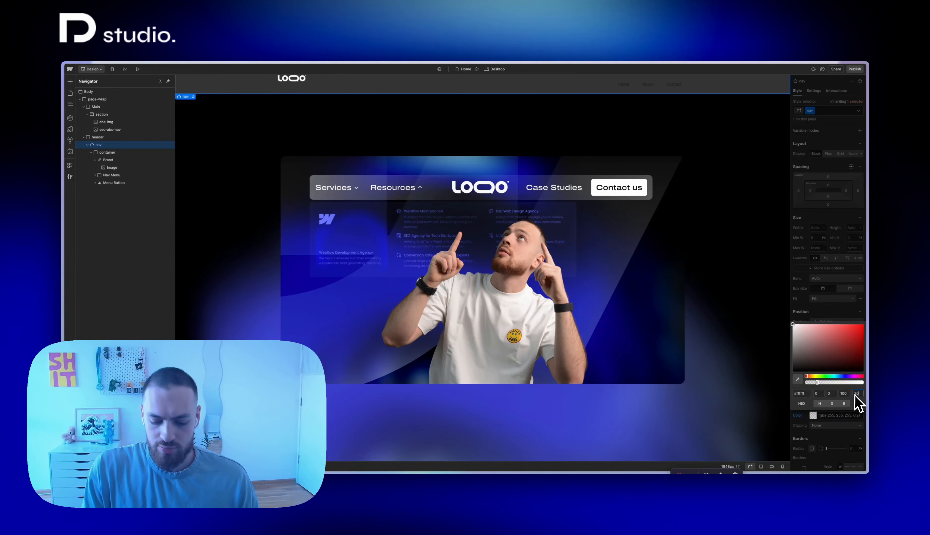
pyautogui.press('BackSpace')
pyautogui.press('BackSpace')
pyautogui.write('15')
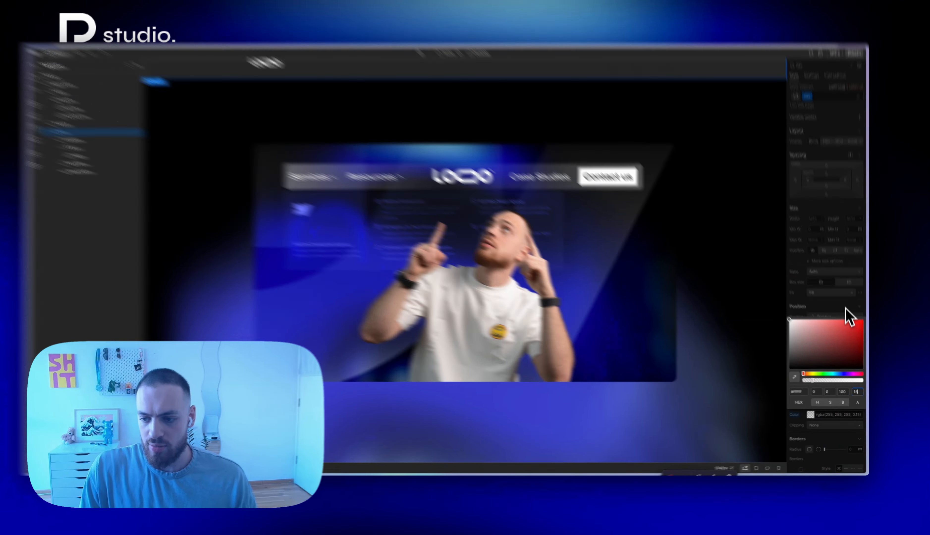
pyautogui.click(849, 317)
pyautogui.scroll(-6, 849, 376)
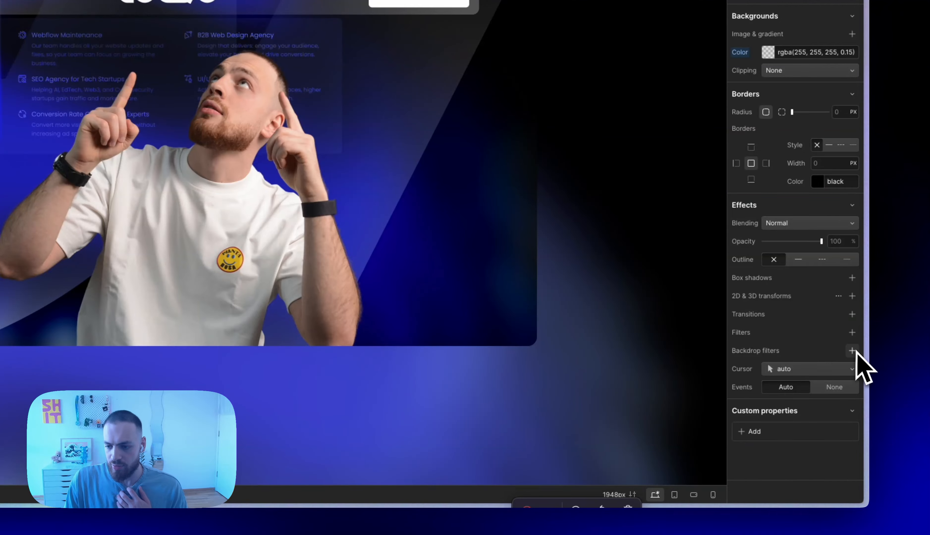
pyautogui.click(853, 351)
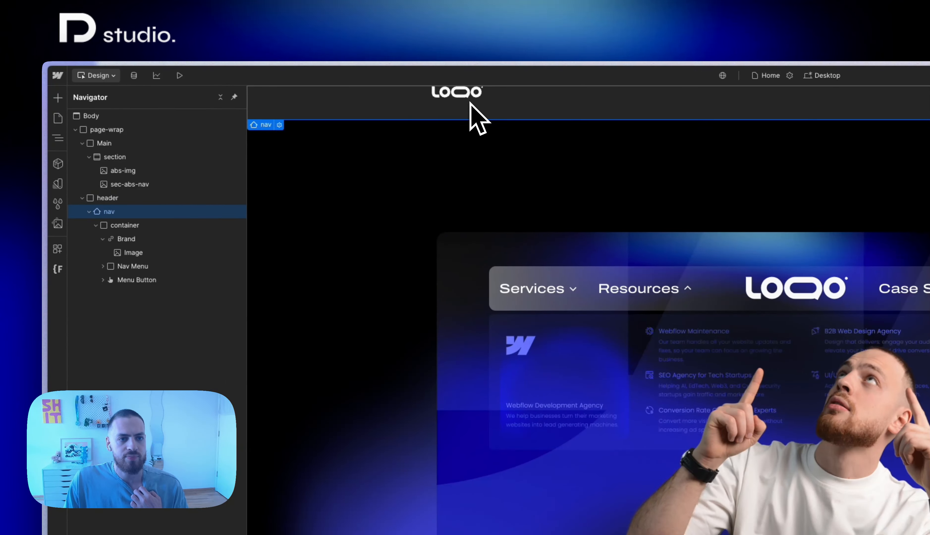
# Set the minimum height of the is-nav container to 60 px, keeping its height at 100%
pyautogui.click(138, 226)
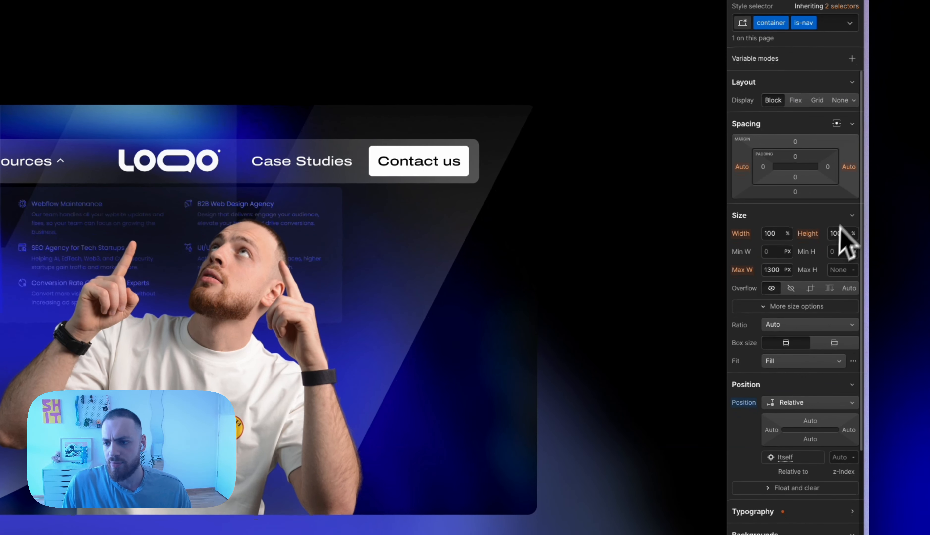
pyautogui.click(841, 234)
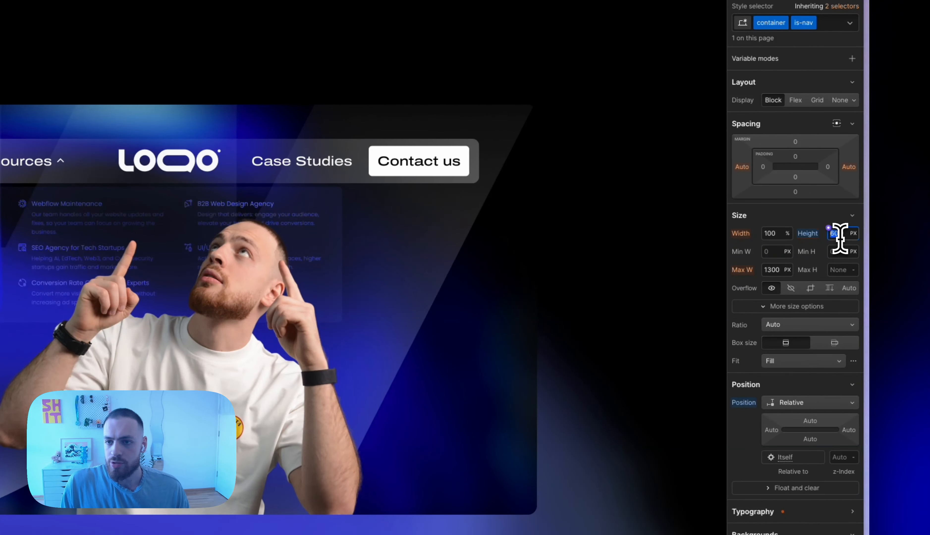
pyautogui.click(814, 237)
pyautogui.click(807, 251)
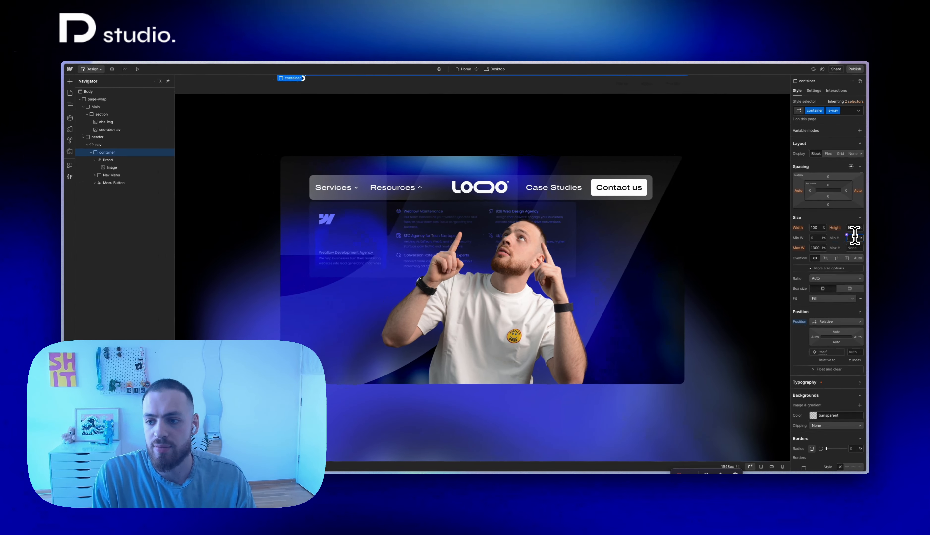
pyautogui.press('BackSpace')
pyautogui.press('BackSpace')
pyautogui.press('BackSpace')
pyautogui.write('60')
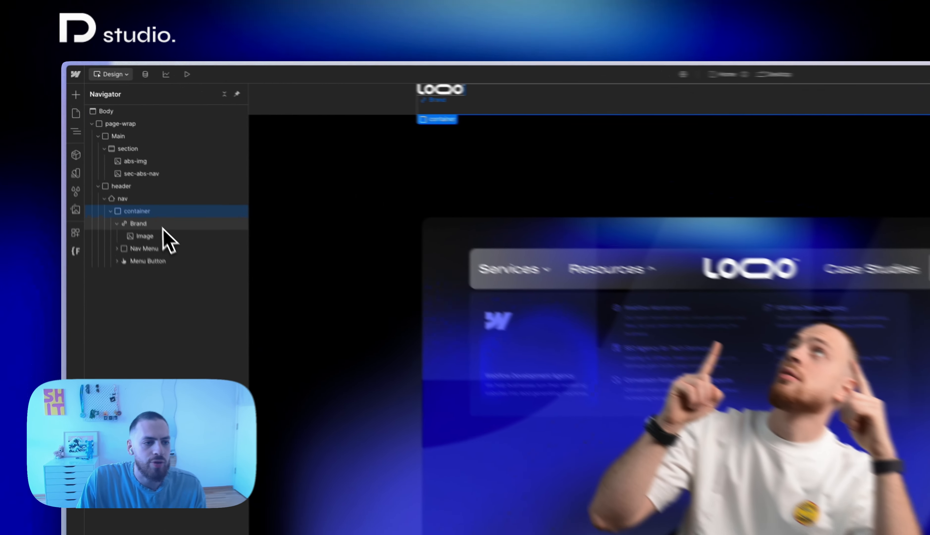
# Give the Brand link inside the container the class nav-logo
pyautogui.click(162, 225)
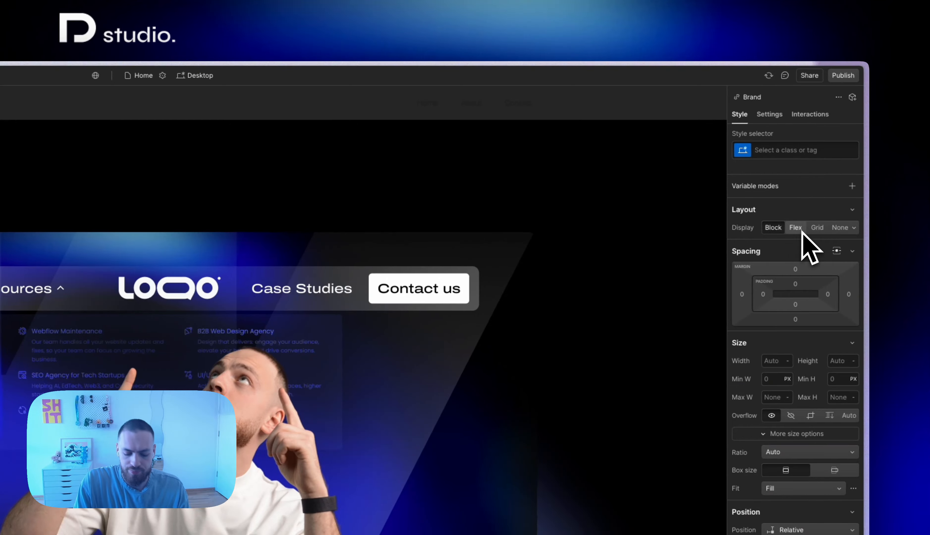
pyautogui.hotkey('ctrl', 'Return')
pyautogui.write('nav-l')
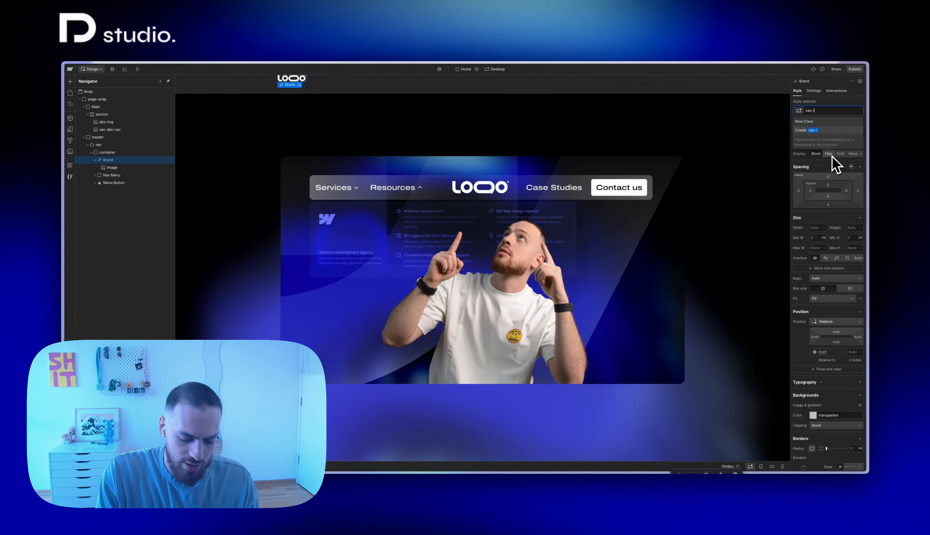
pyautogui.press('Return')
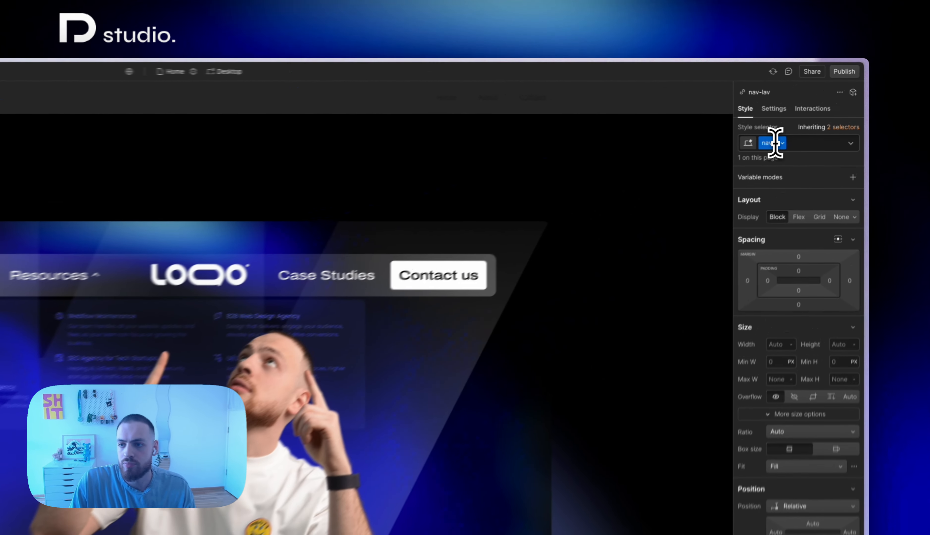
pyautogui.click(776, 143)
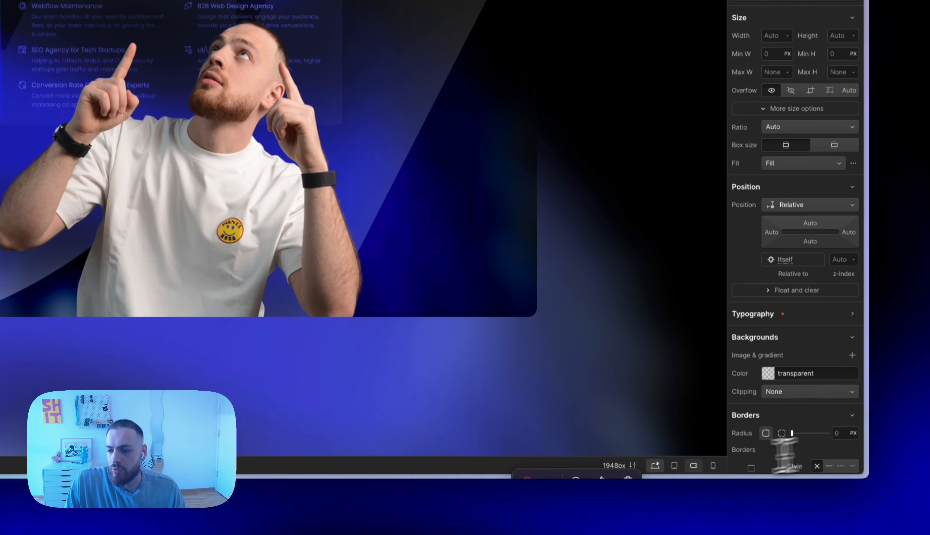
# Set the position of nav-logo to Absolute with a left offset of 50%
pyautogui.click(829, 531)
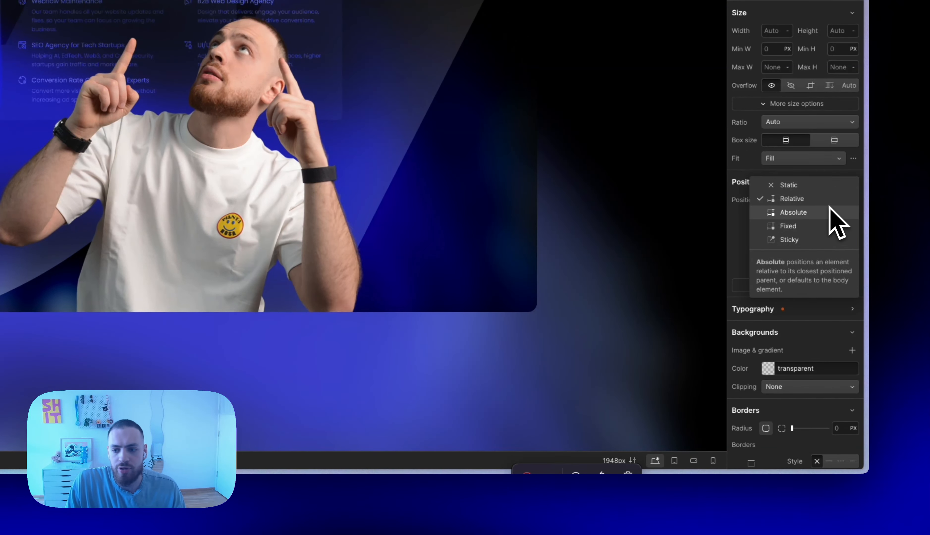
pyautogui.click(816, 213)
pyautogui.click(771, 243)
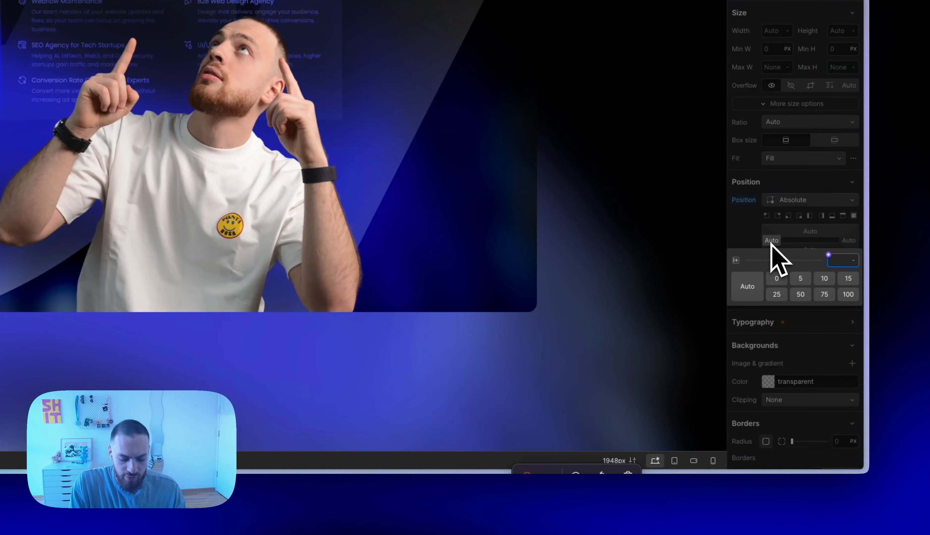
pyautogui.write('50%')
pyautogui.press('Return')
# Add a Move transform with a negative X offset to center nav-logo horizontally in the container
pyautogui.scroll(-10, 805, 318)
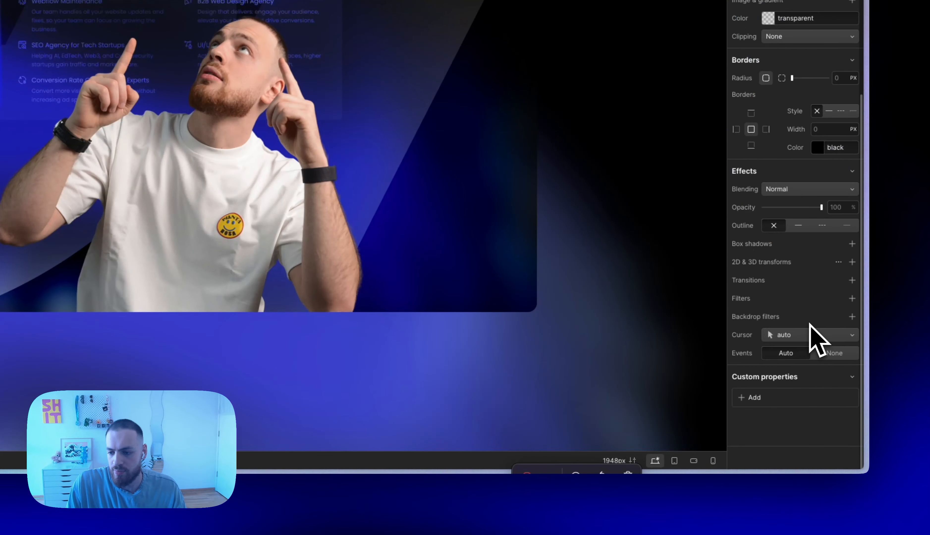
pyautogui.click(853, 263)
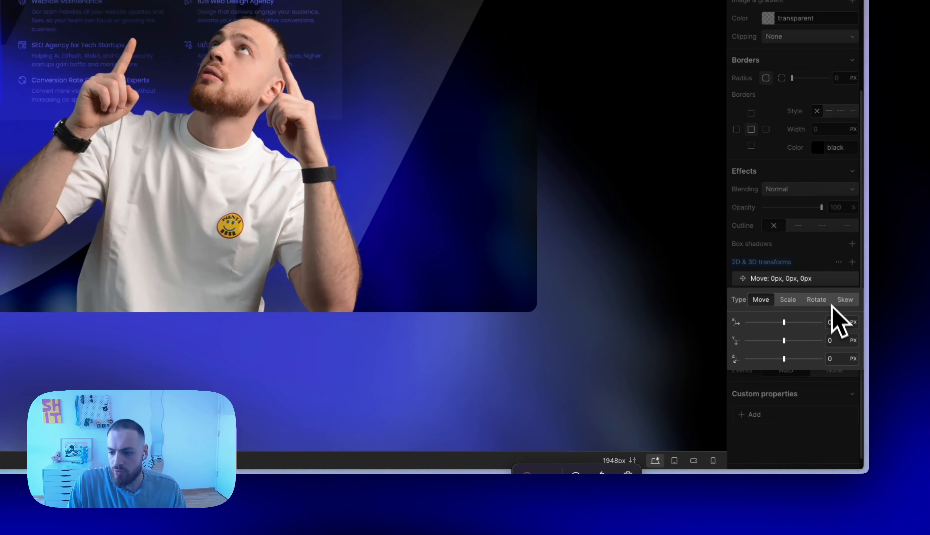
pyautogui.click(834, 322)
pyautogui.write('-logo')
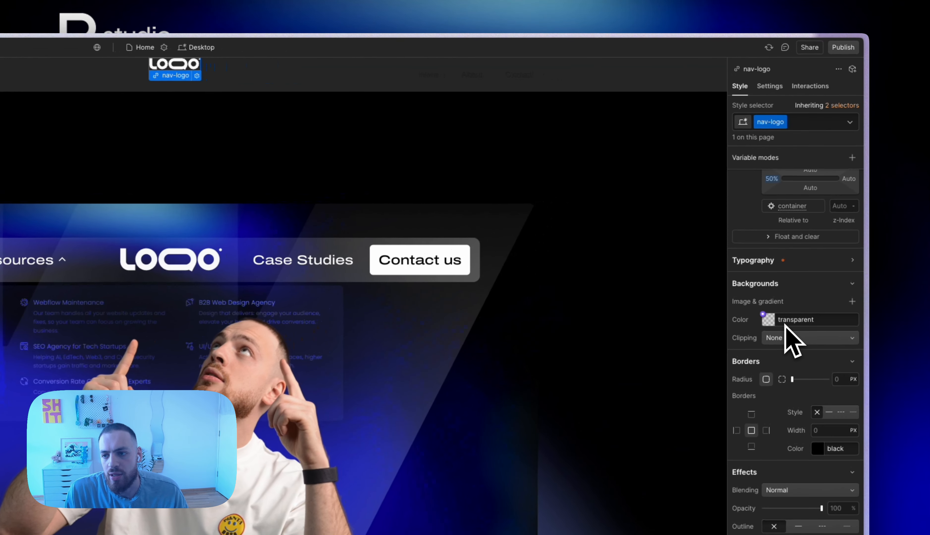
# Set the is-nav container to Flex display with Space between on the X axis and Center on the Y axis
pyautogui.scroll(5, 825, 228)
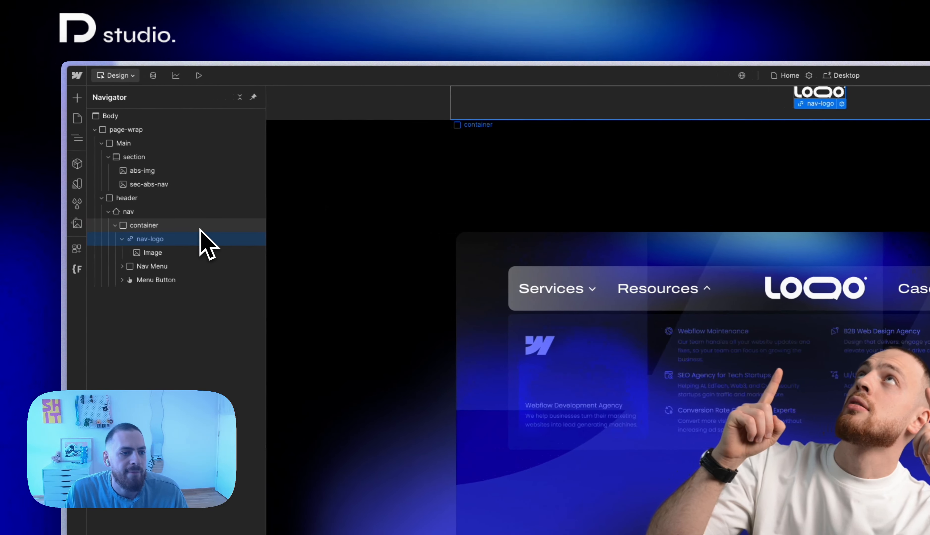
pyautogui.click(201, 229)
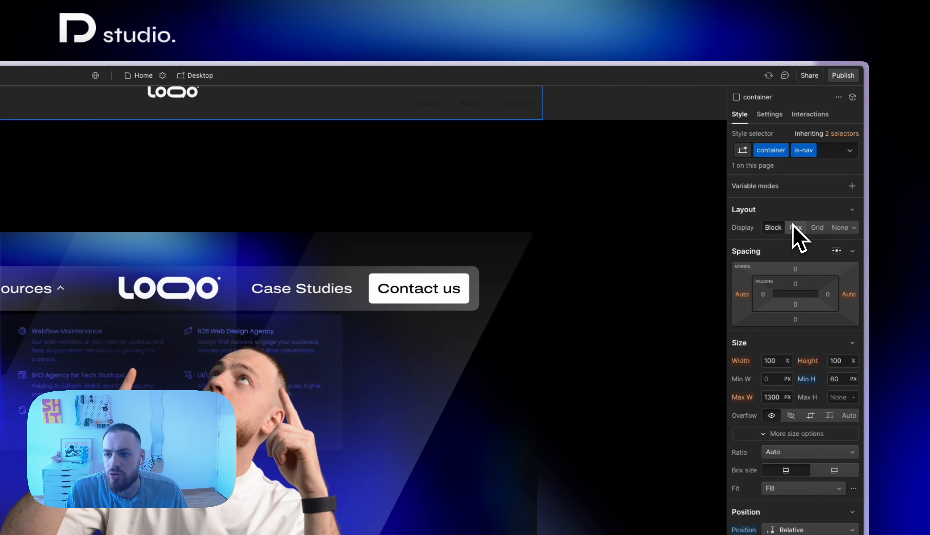
pyautogui.click(794, 227)
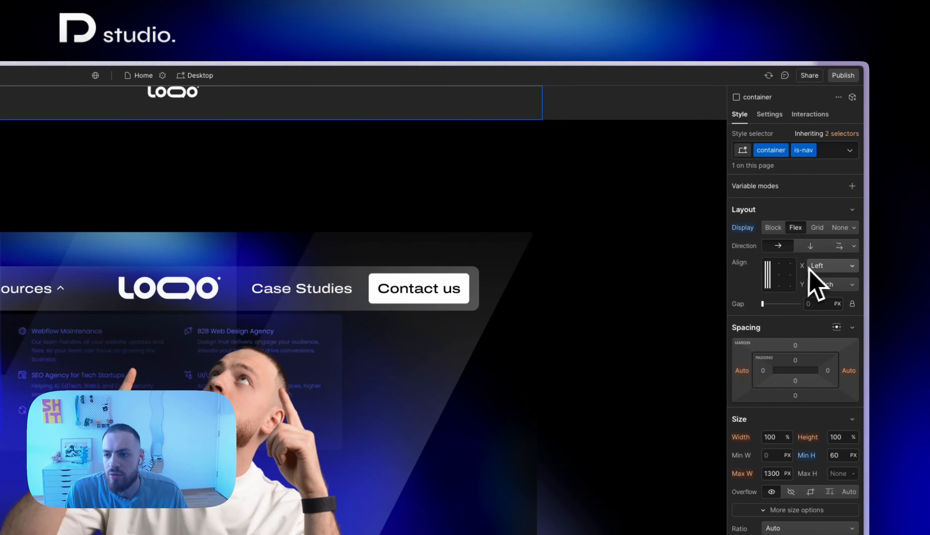
pyautogui.click(824, 267)
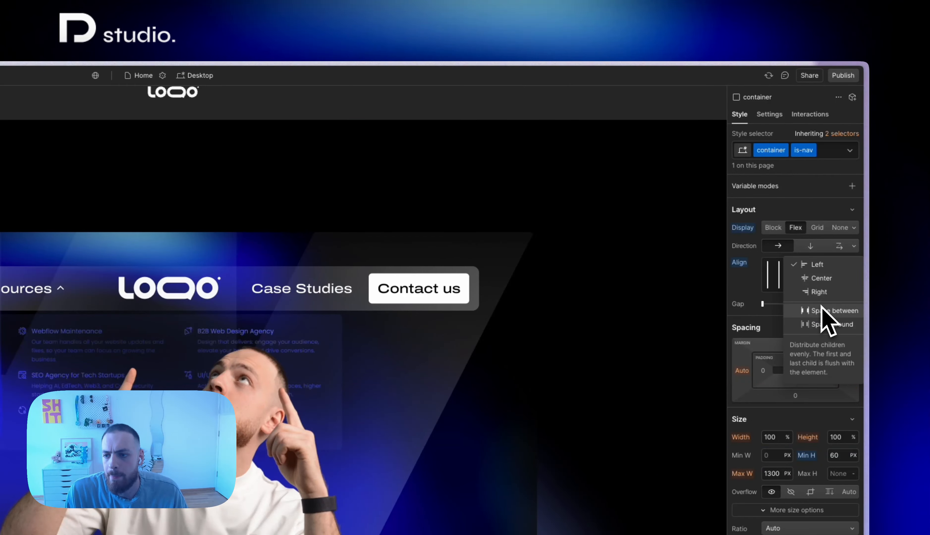
pyautogui.click(822, 311)
pyautogui.click(783, 277)
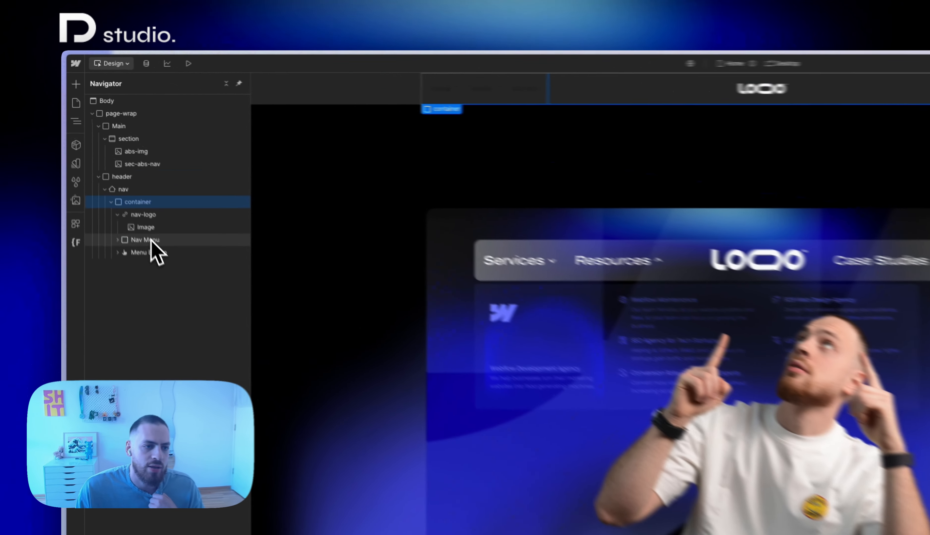
# Give the Nav Menu element the class nav-menu
pyautogui.click(151, 240)
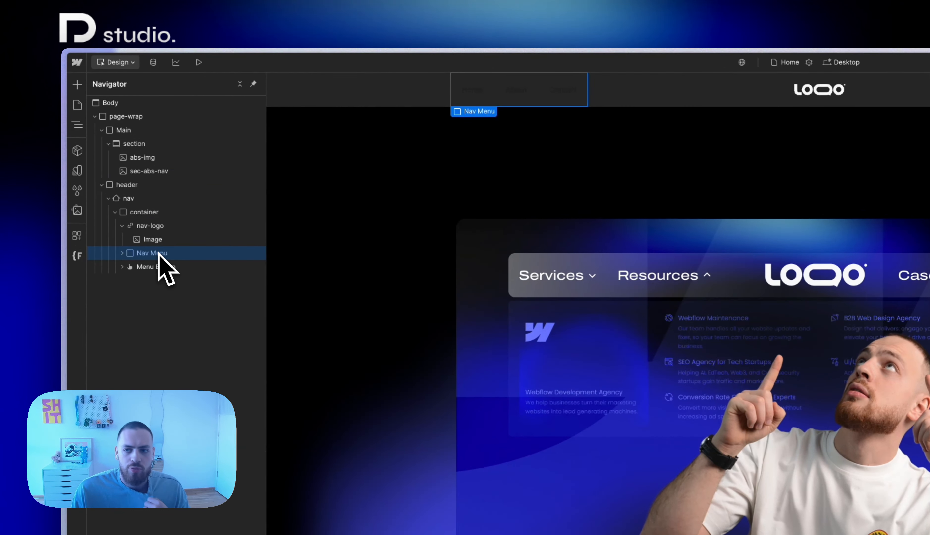
pyautogui.press('super+Return')
pyautogui.write('nav-men')
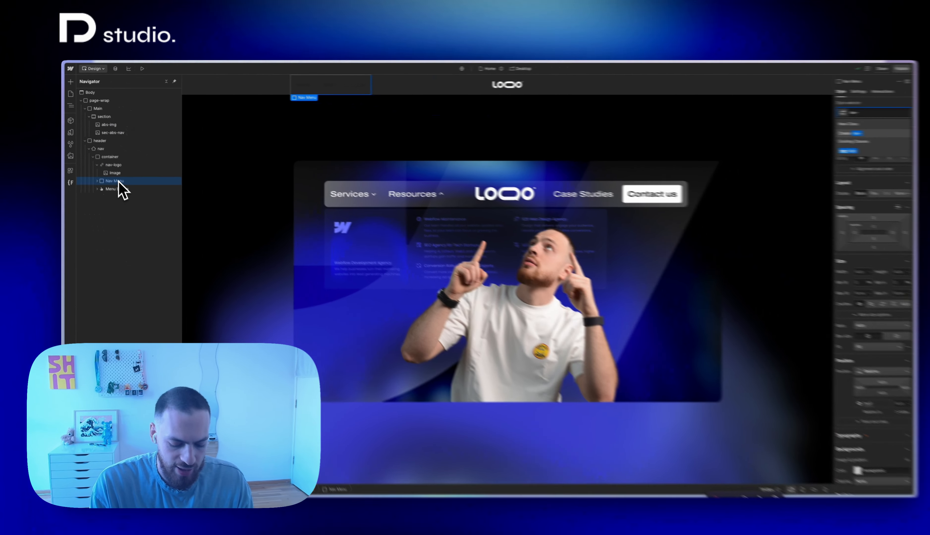
pyautogui.write('u')
pyautogui.press('Return')
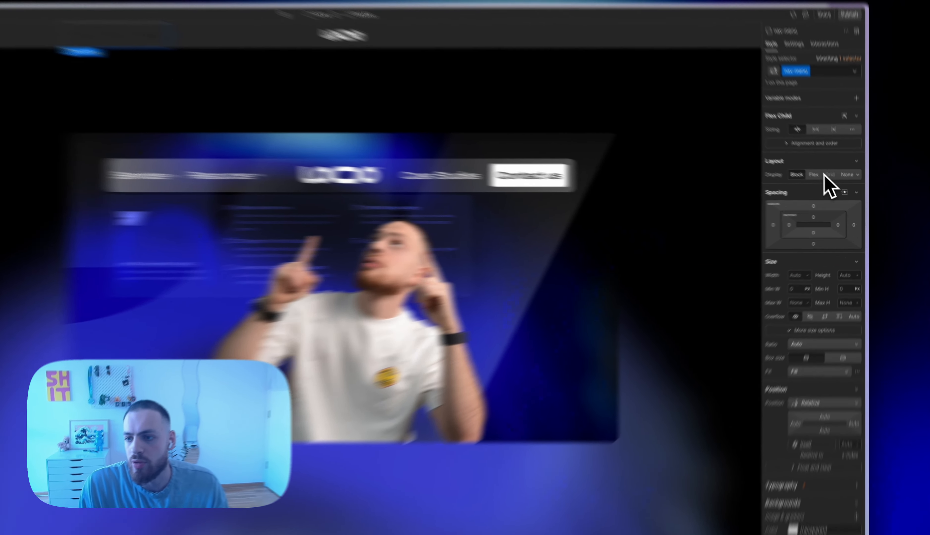
# Set nav-menu to Flex display with Space between alignment on the X axis
pyautogui.click(815, 174)
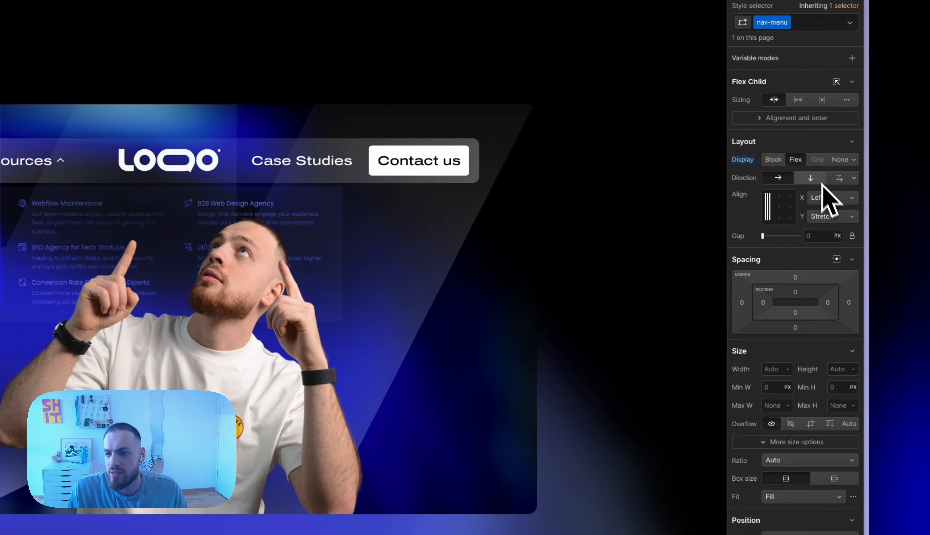
pyautogui.click(827, 196)
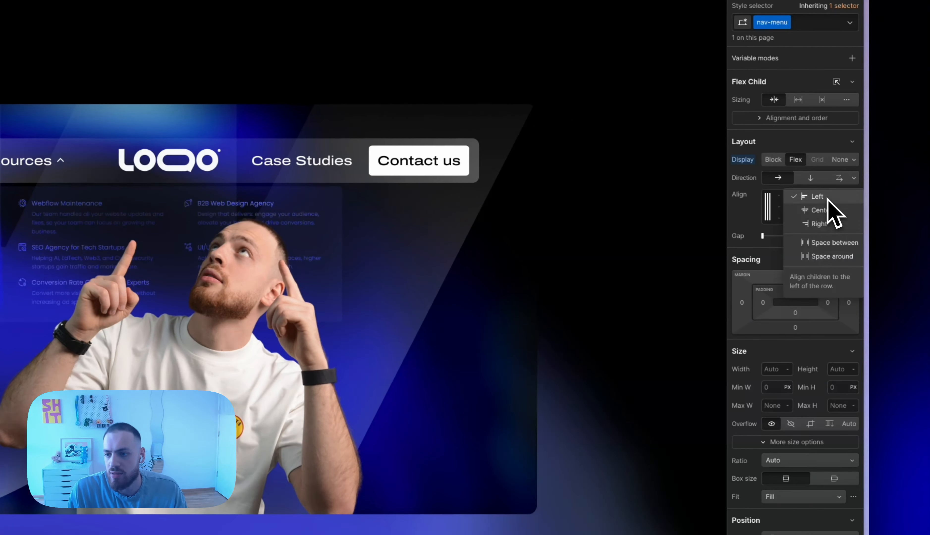
pyautogui.click(835, 244)
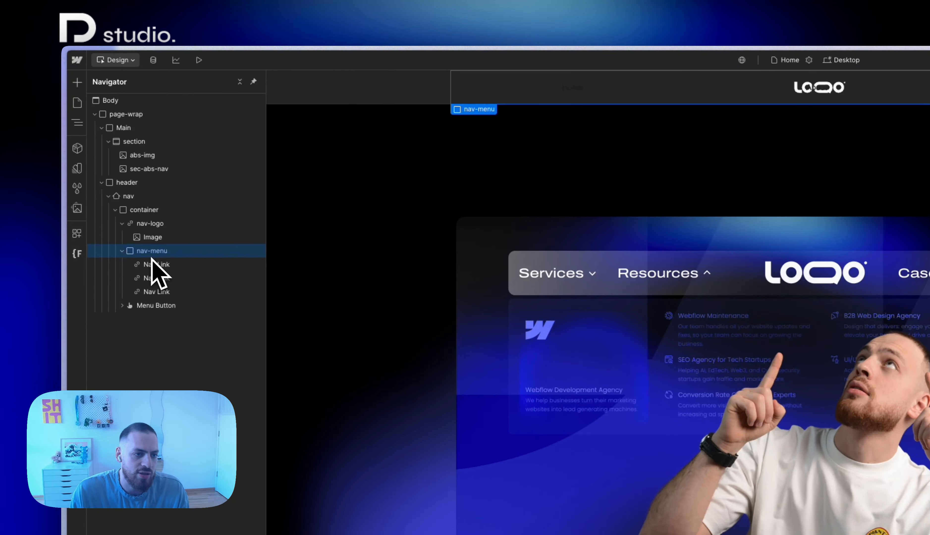
# Insert a List element inside nav-menu and duplicate it
pyautogui.press('super+e')
pyautogui.write('list')
pyautogui.press('Return')
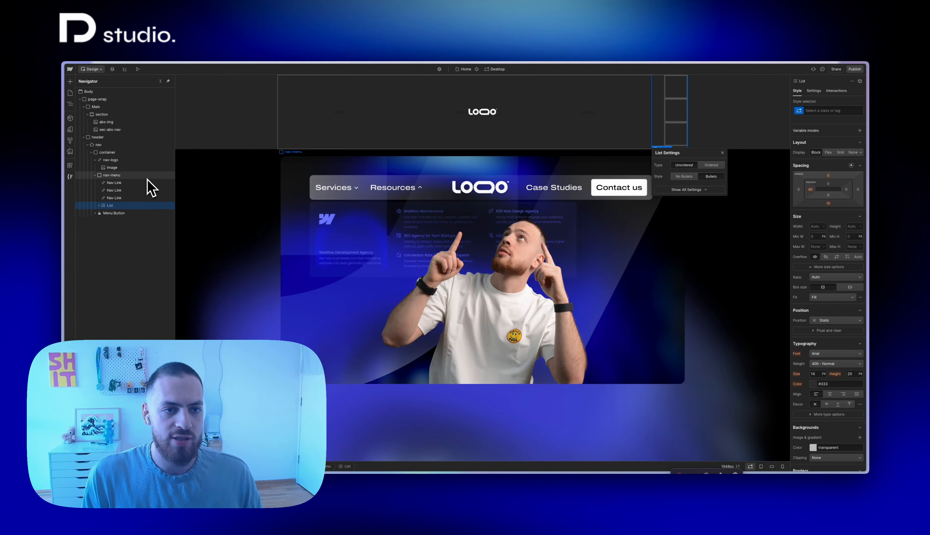
pyautogui.press('super+d')
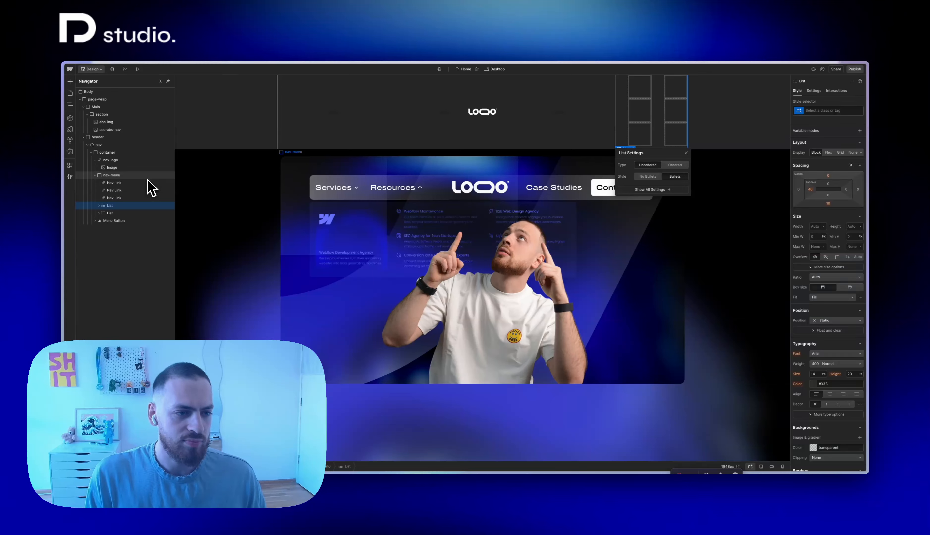
# Give the first of the two lists in nav-menu the class nav-links-wrap
pyautogui.press('super+Return')
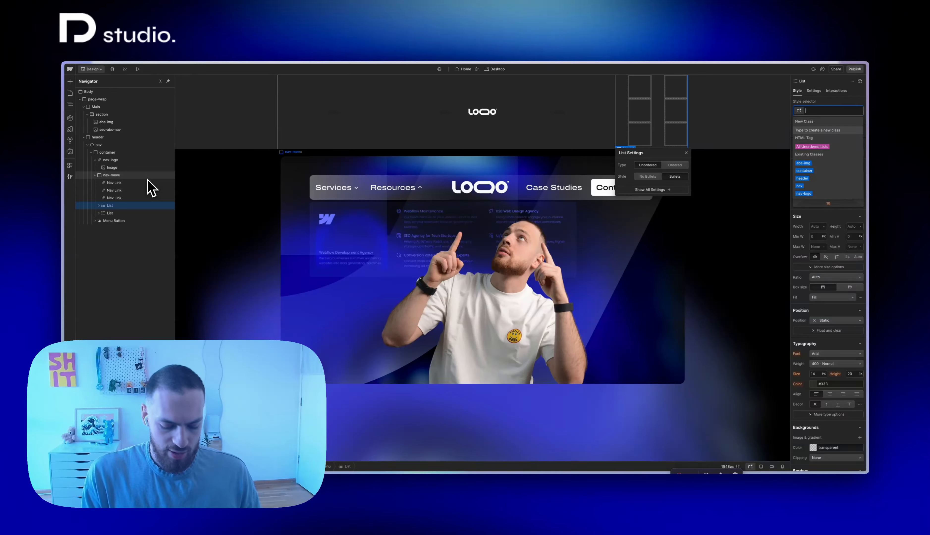
pyautogui.write('nav-l')
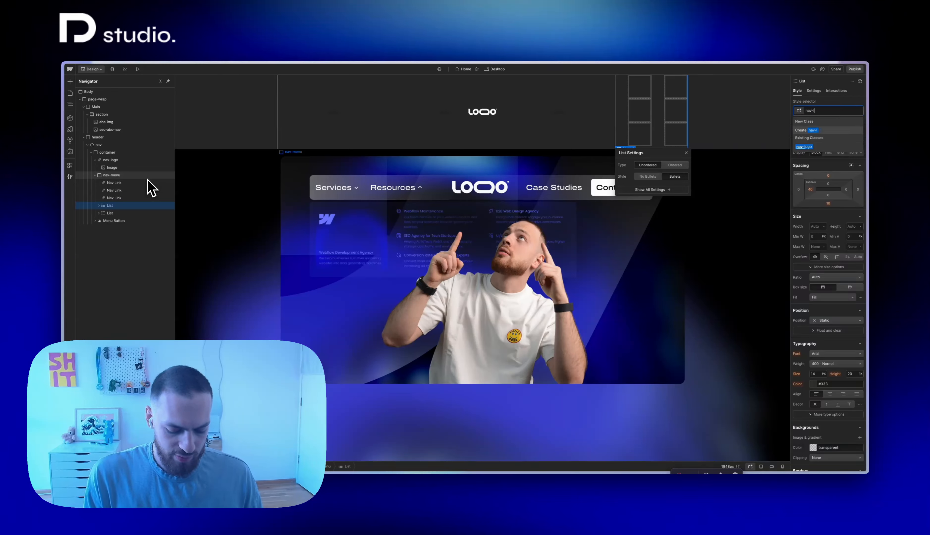
pyautogui.write('inks-wrap')
pyautogui.press('Return')
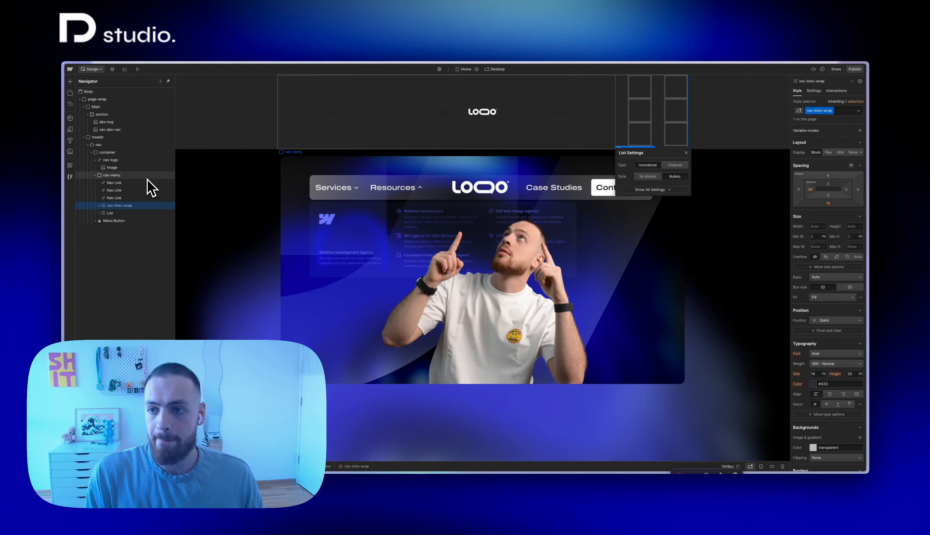
# Set the nav-links-wrap list to No Bullets and delete the other, unstyled List from nav-menu
pyautogui.press('d')
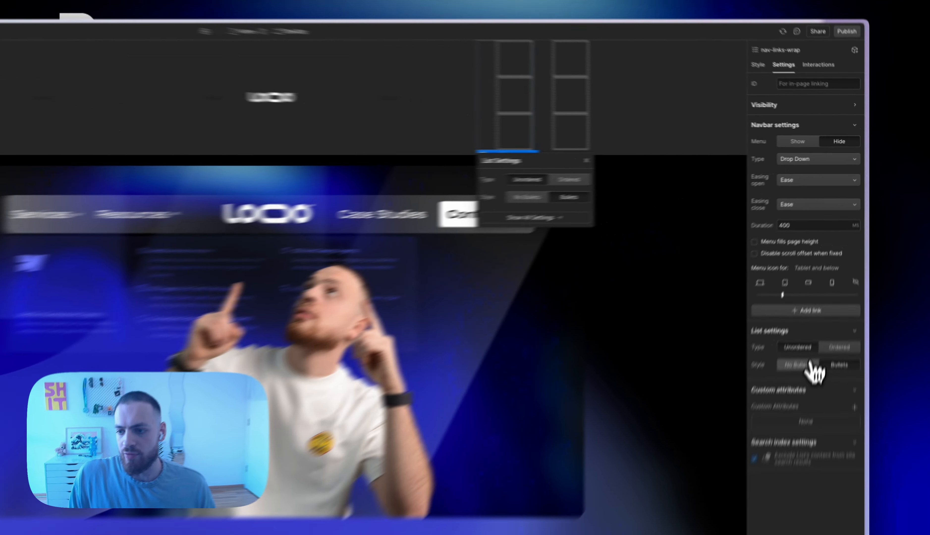
pyautogui.click(828, 285)
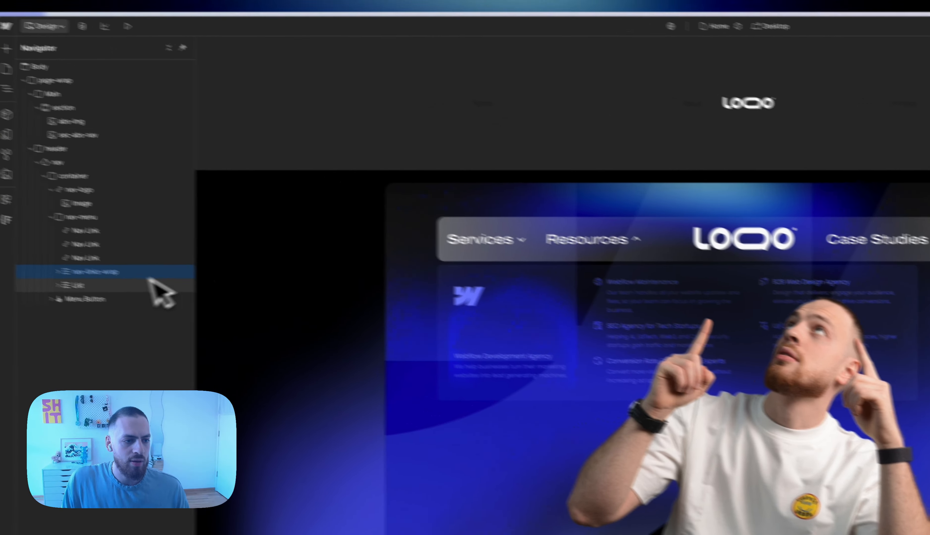
pyautogui.click(175, 308)
pyautogui.press('Delete')
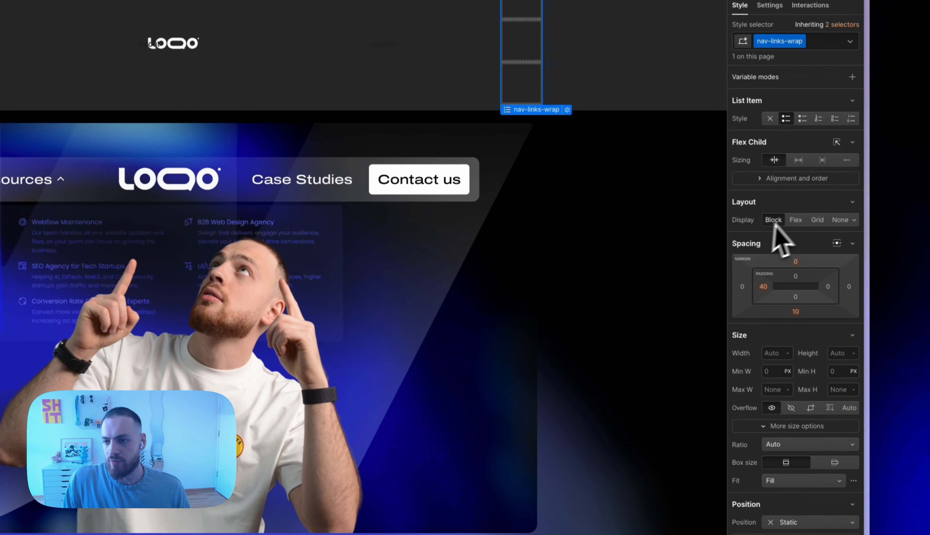
# Set nav-links-wrap to Flex display with a 40 px gap
pyautogui.click(796, 216)
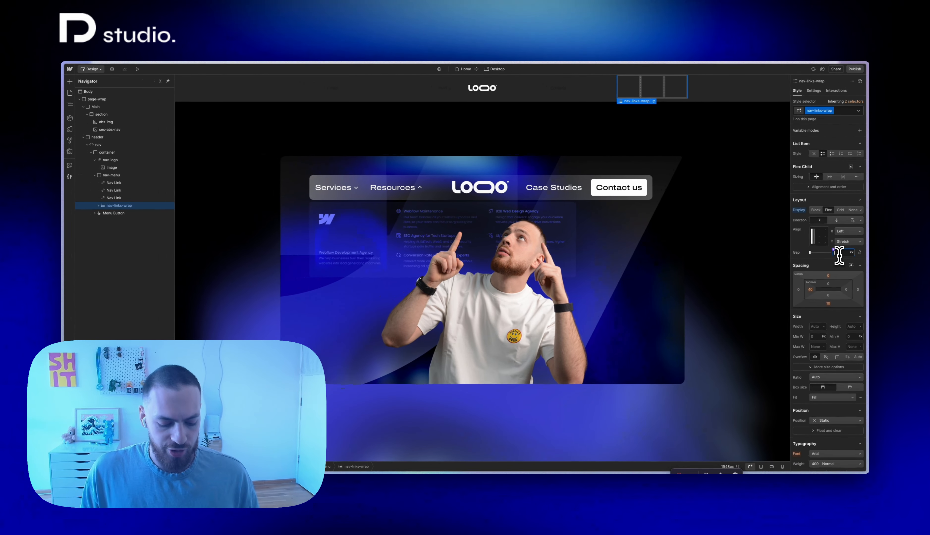
pyautogui.write('60')
pyautogui.press('Return')
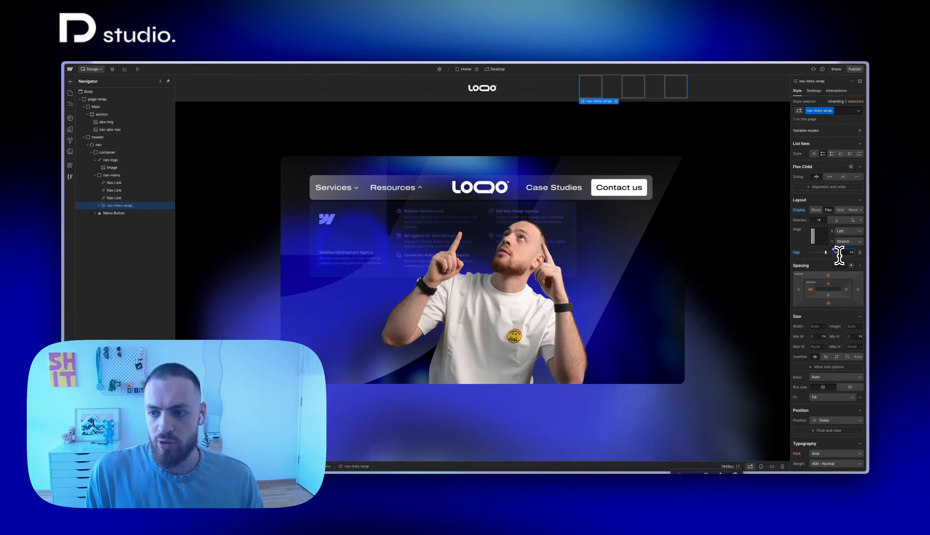
pyautogui.hotkey('shift', 'Down')
pyautogui.hotkey('shift', 'Down')
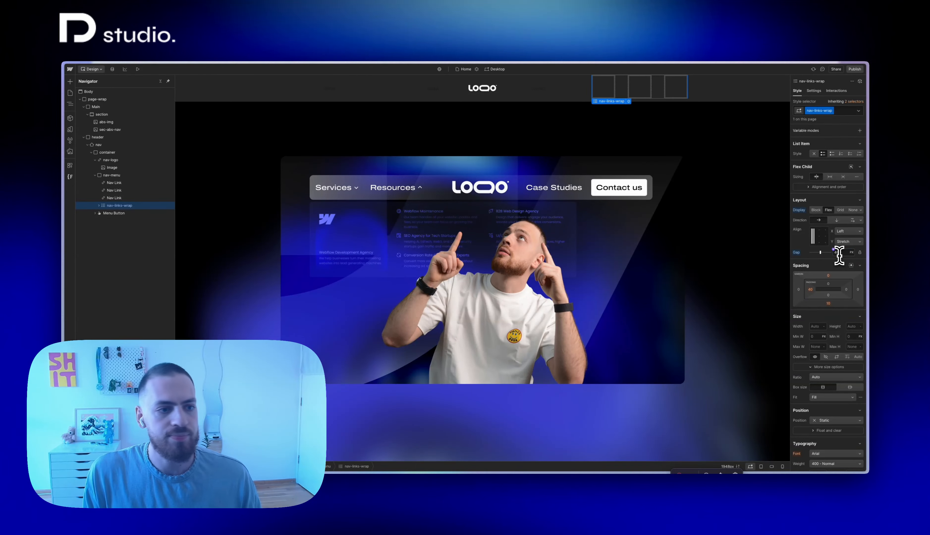
# Duplicate nav-links-wrap and move the copy above the Nav Links as the first child of nav-menu
pyautogui.hotkey('ctrl', 'd')
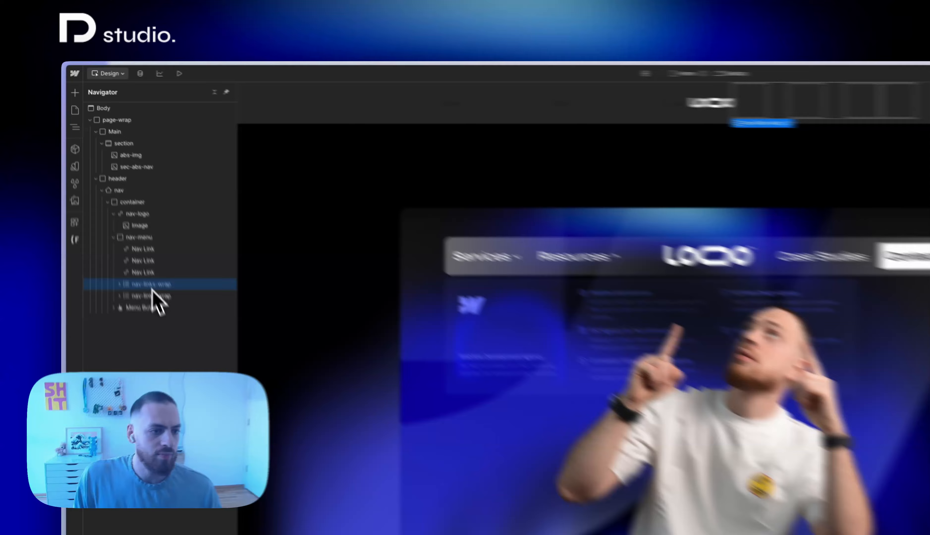
pyautogui.moveTo(121, 207); pyautogui.dragTo(119, 193)
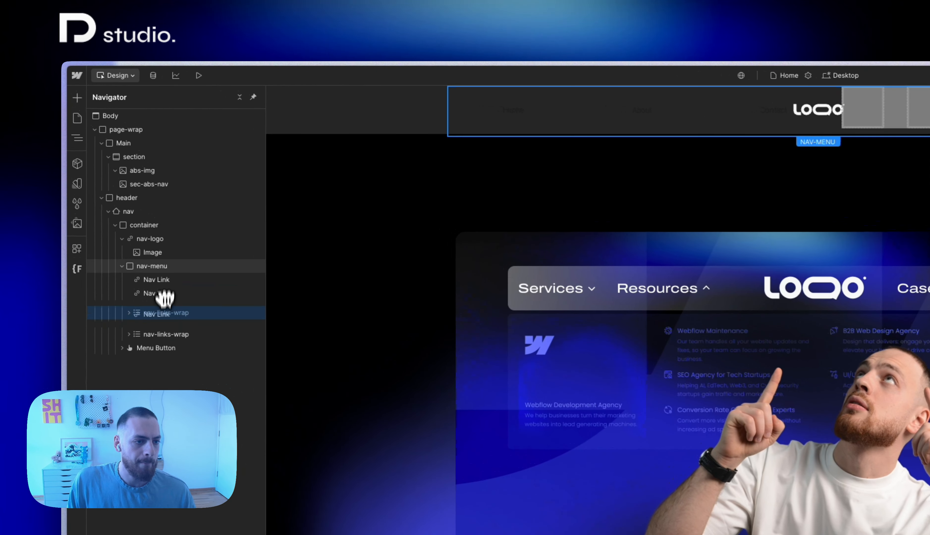
pyautogui.moveTo(164, 298); pyautogui.dragTo(166, 270)
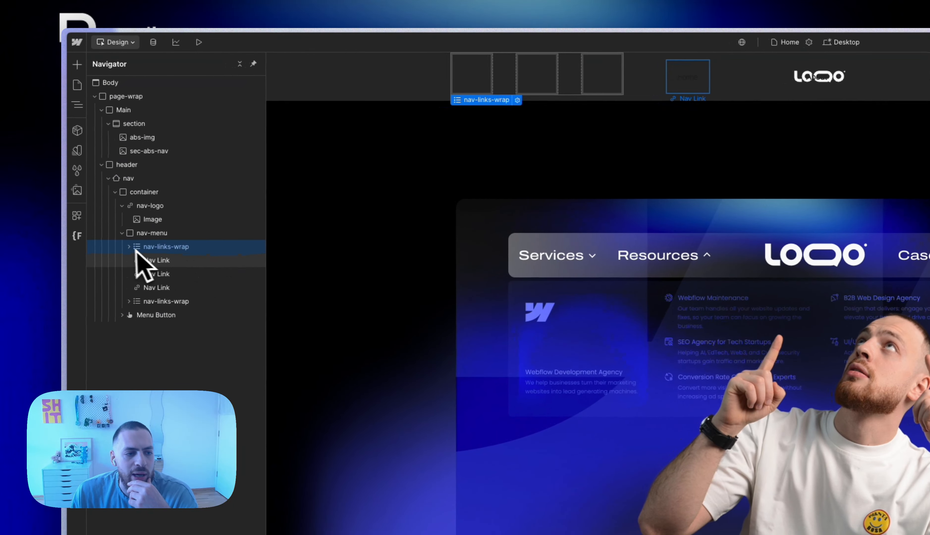
# Nest one Nav Link in each List Item of the first nav-links-wrap and put Contact link copies in the second list's items
pyautogui.click(128, 247)
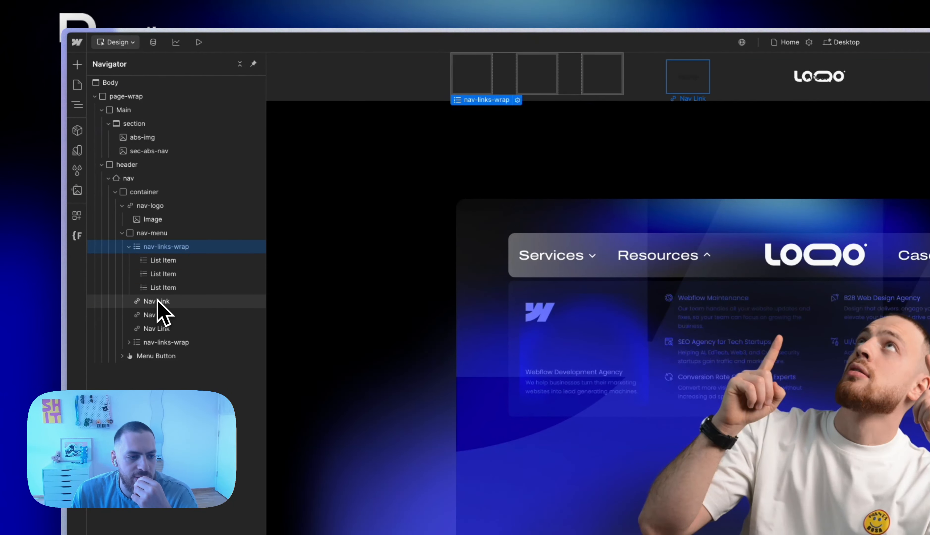
pyautogui.moveTo(162, 313); pyautogui.dragTo(156, 263)
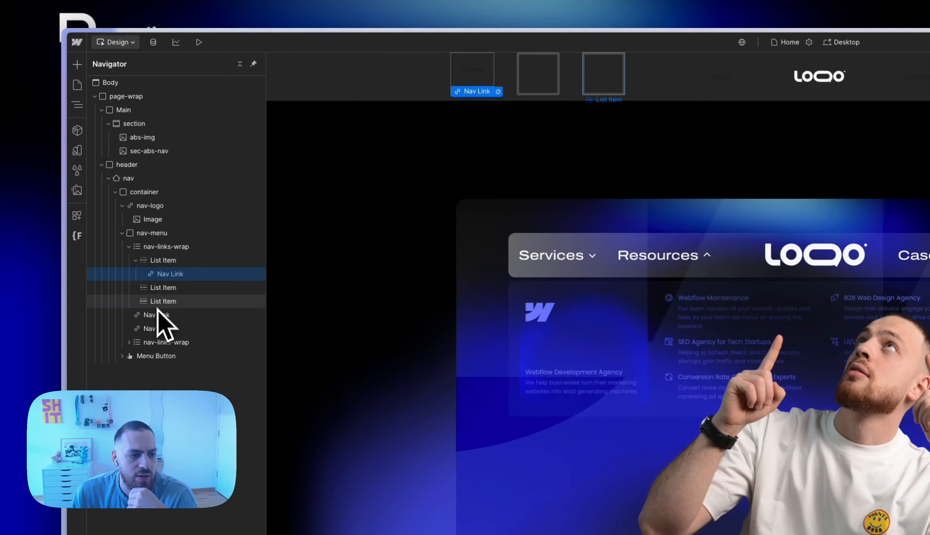
pyautogui.moveTo(160, 296); pyautogui.dragTo(159, 288)
pyautogui.moveTo(169, 322); pyautogui.dragTo(169, 320)
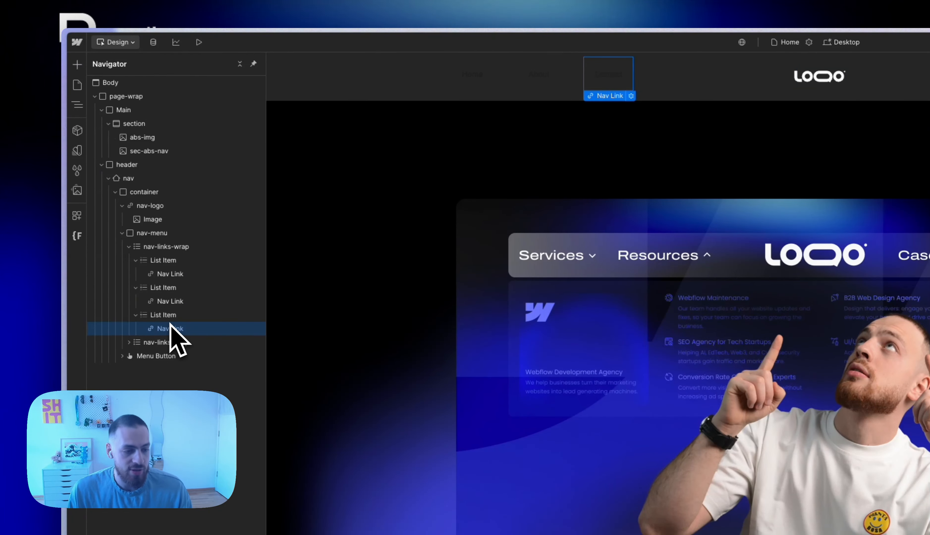
pyautogui.click(129, 343)
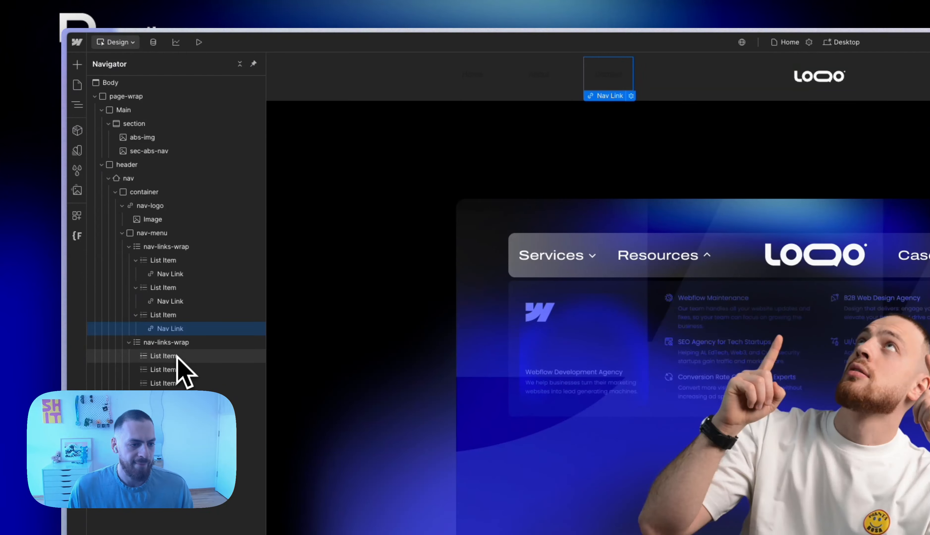
pyautogui.click(166, 384)
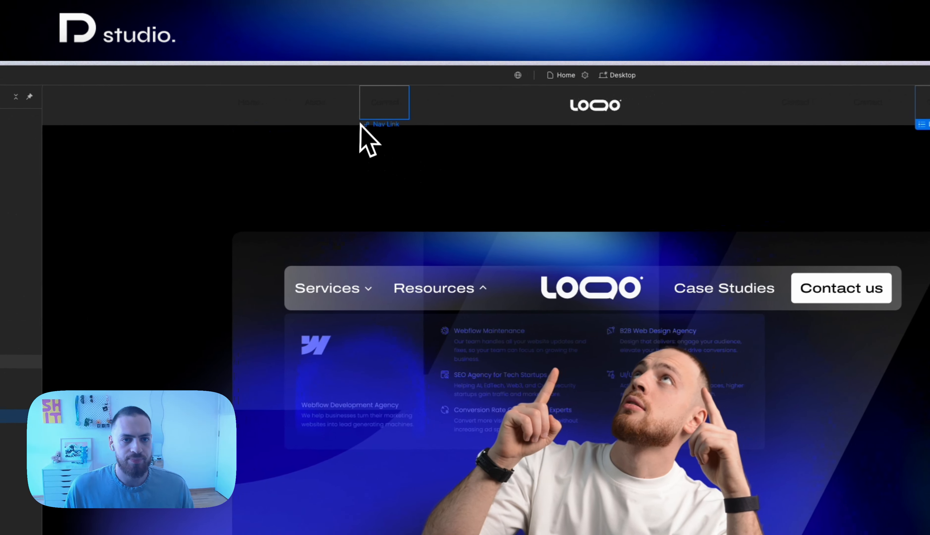
# Apply the class nav_link to the navigation links and set its text color to white
pyautogui.click(260, 108)
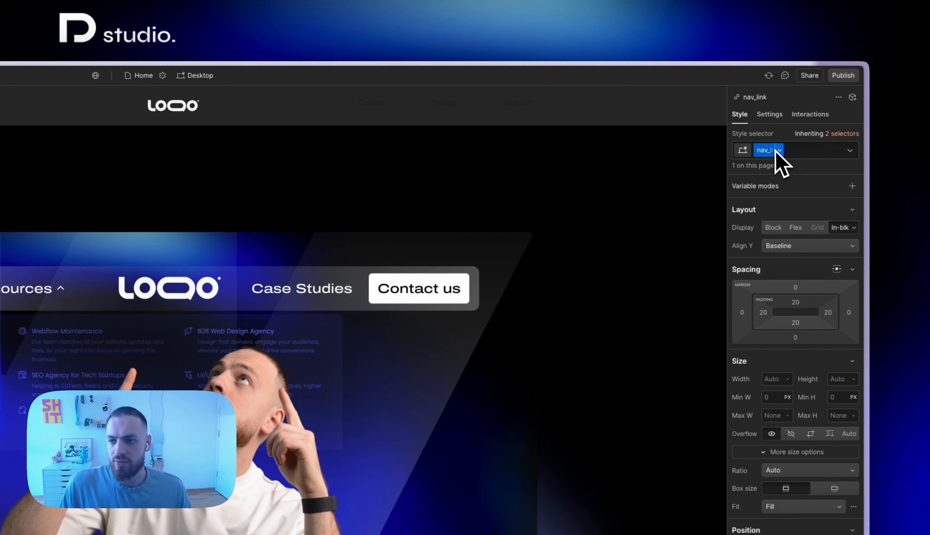
pyautogui.click(771, 150)
pyautogui.click(818, 472)
pyautogui.write('w')
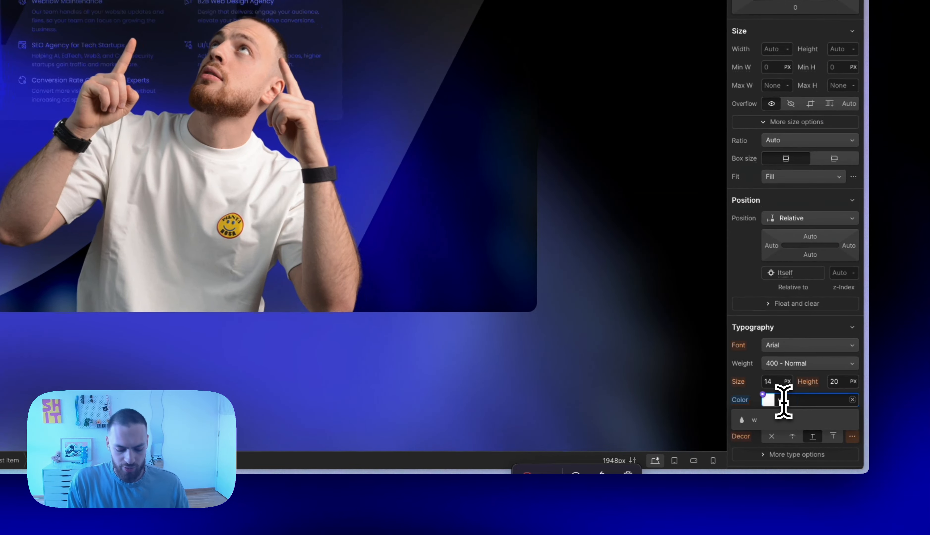
pyautogui.write('hite')
pyautogui.press('Return')
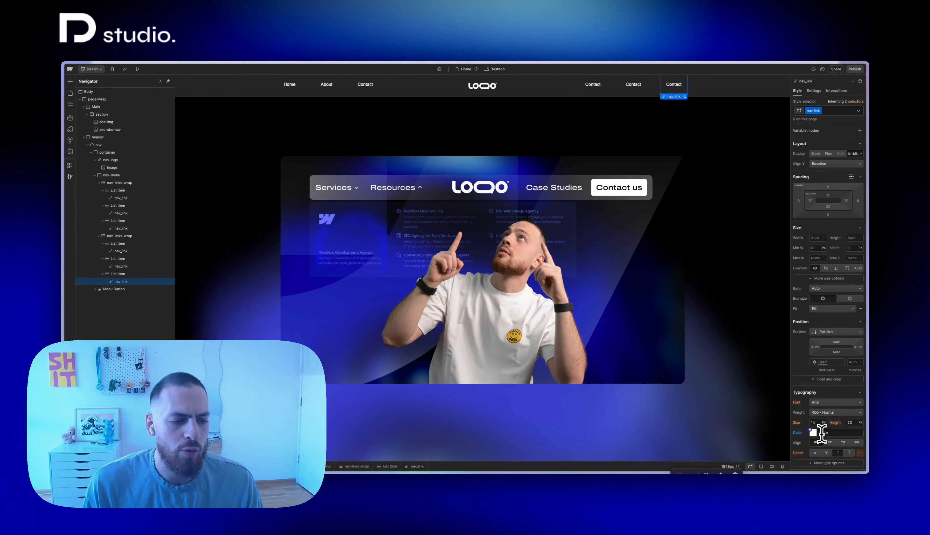
pyautogui.press('Escape')
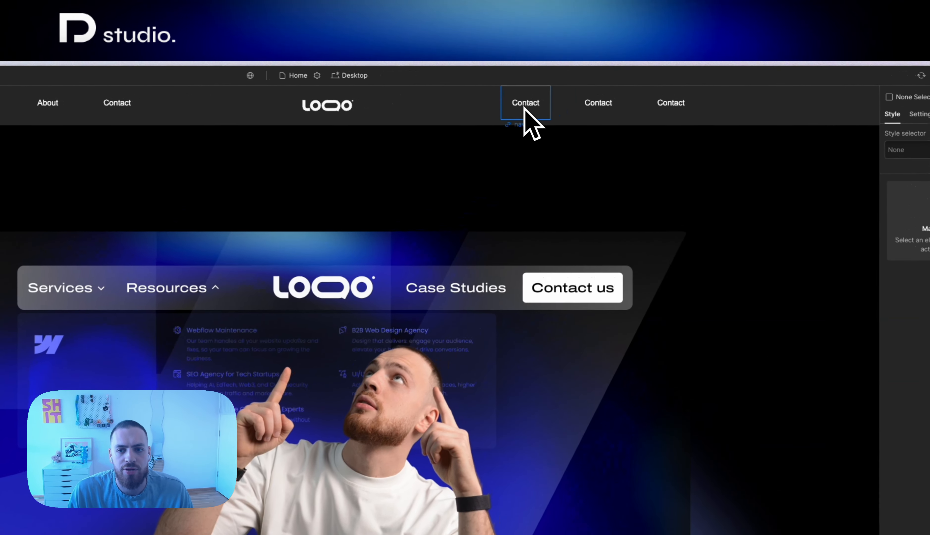
# Set the bottom margin of nav-links-wrap to 0
pyautogui.click(562, 96)
pyautogui.click(524, 107)
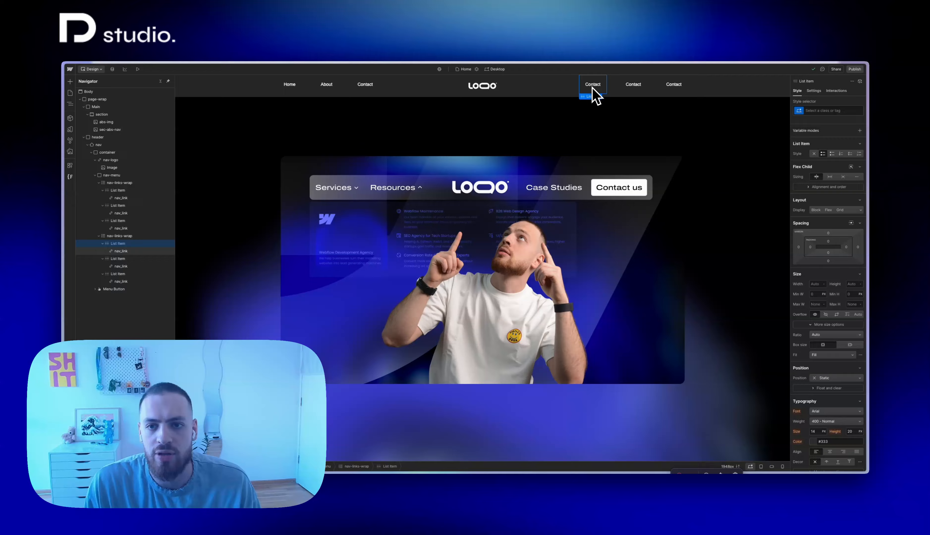
pyautogui.press('Up')
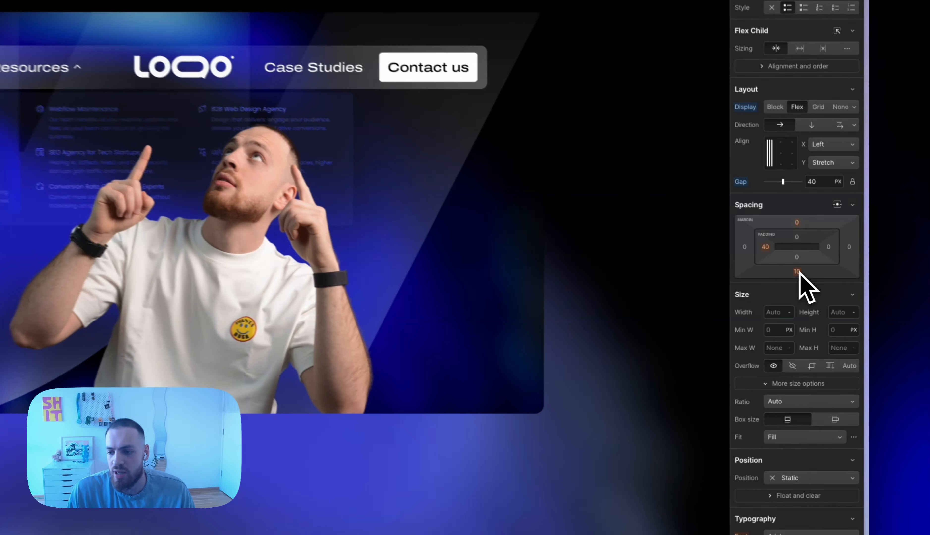
pyautogui.click(829, 304)
pyautogui.write('0')
pyautogui.press('Return')
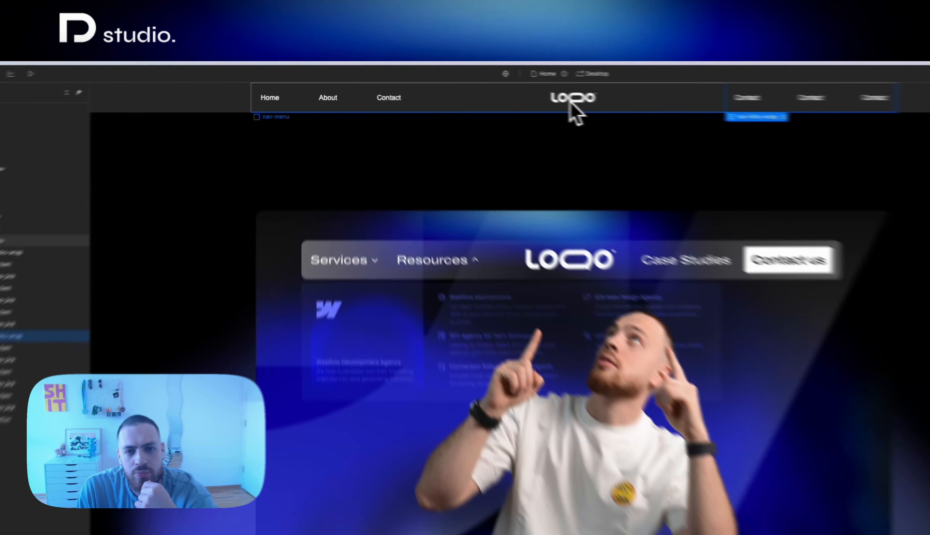
# Select nav-menu and collapse its contents in the element tree
pyautogui.click(469, 88)
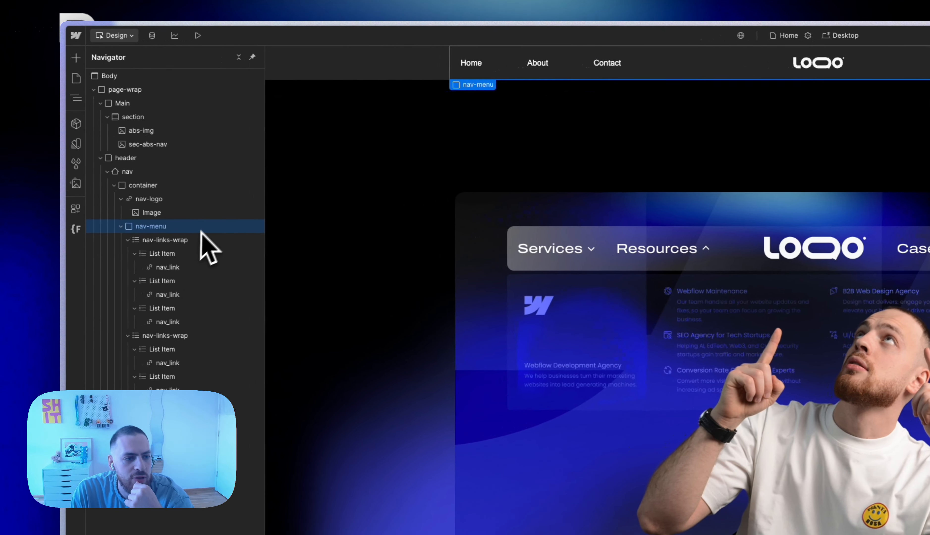
pyautogui.click(121, 227)
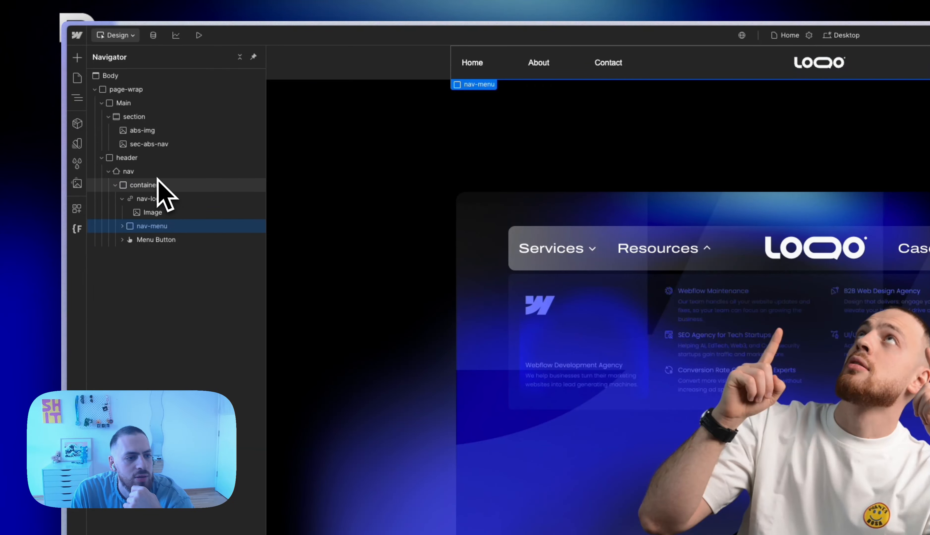
pyautogui.click(158, 199)
pyautogui.click(845, 327)
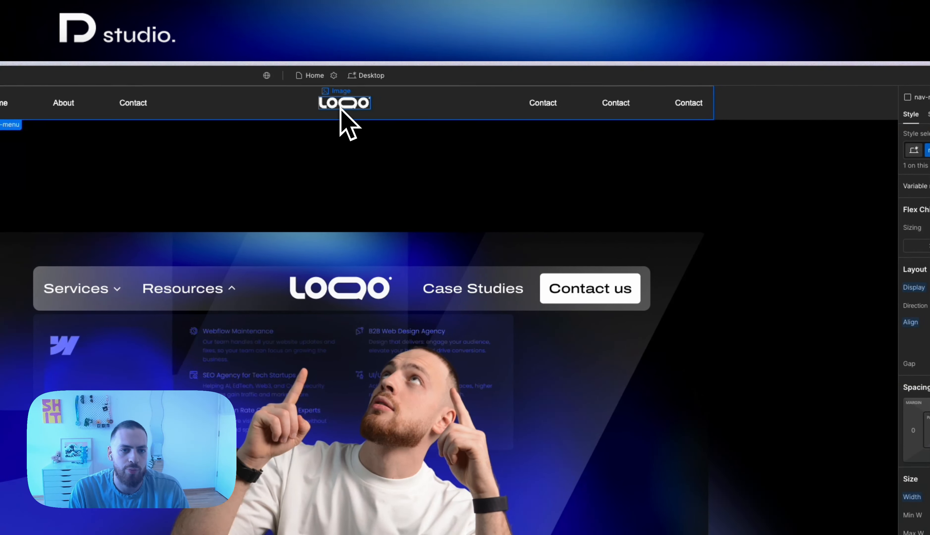
# Link the nav-logo element to the Home page
pyautogui.click(345, 113)
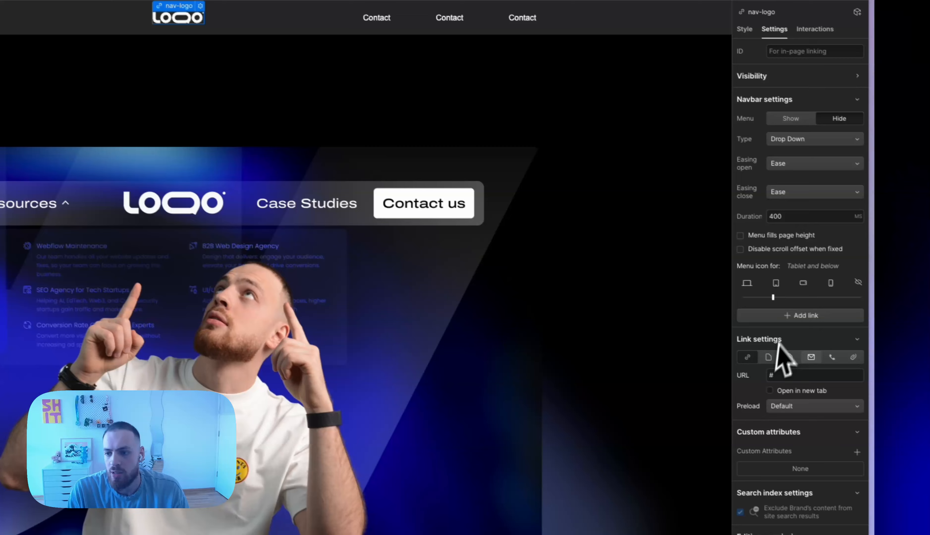
pyautogui.click(769, 357)
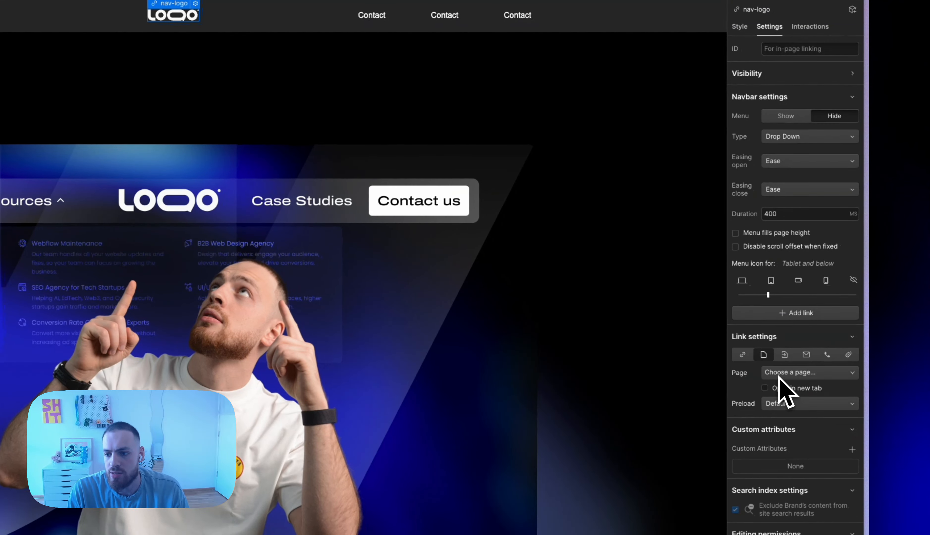
pyautogui.click(783, 374)
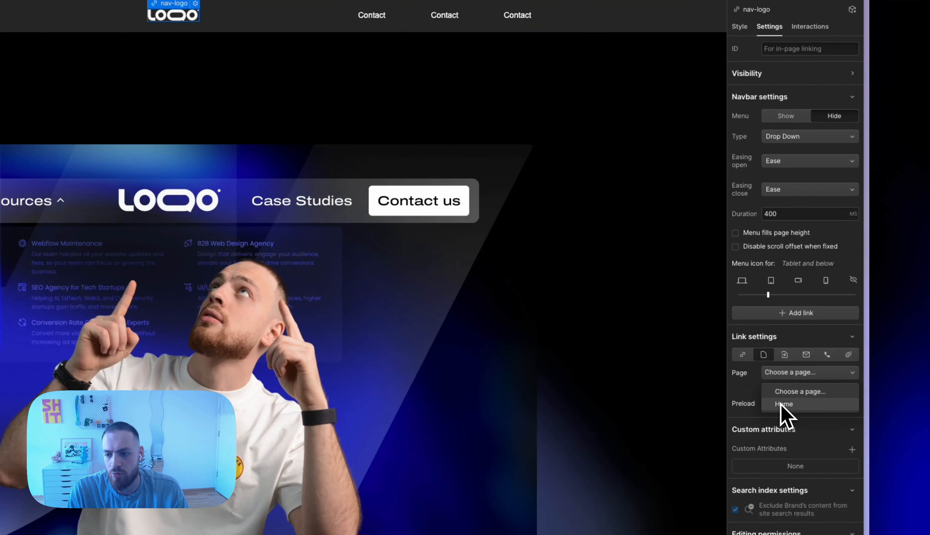
pyautogui.click(784, 405)
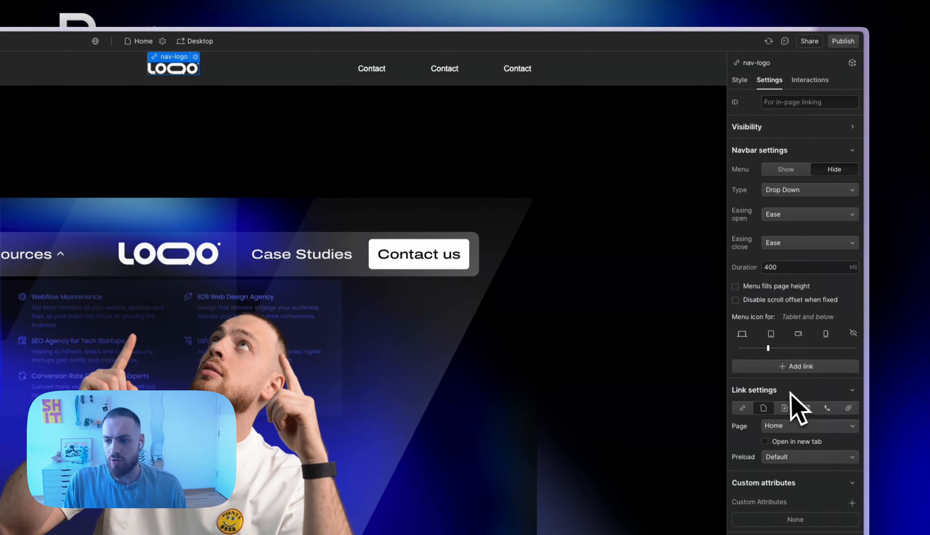
pyautogui.click(787, 340)
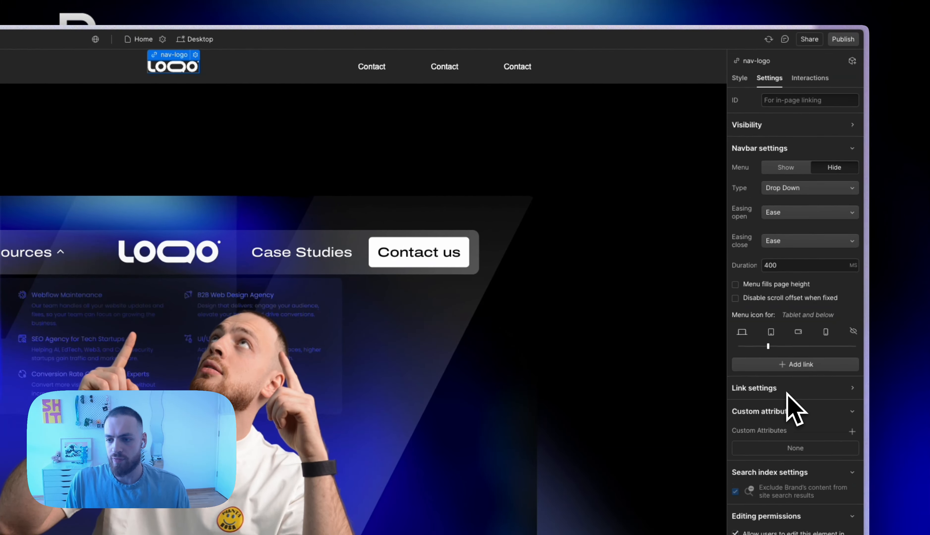
# Add a Scale transform of 1.05 on the X and Y axes to the Hover state of nav-logo
pyautogui.press('s')
pyautogui.click(850, 115)
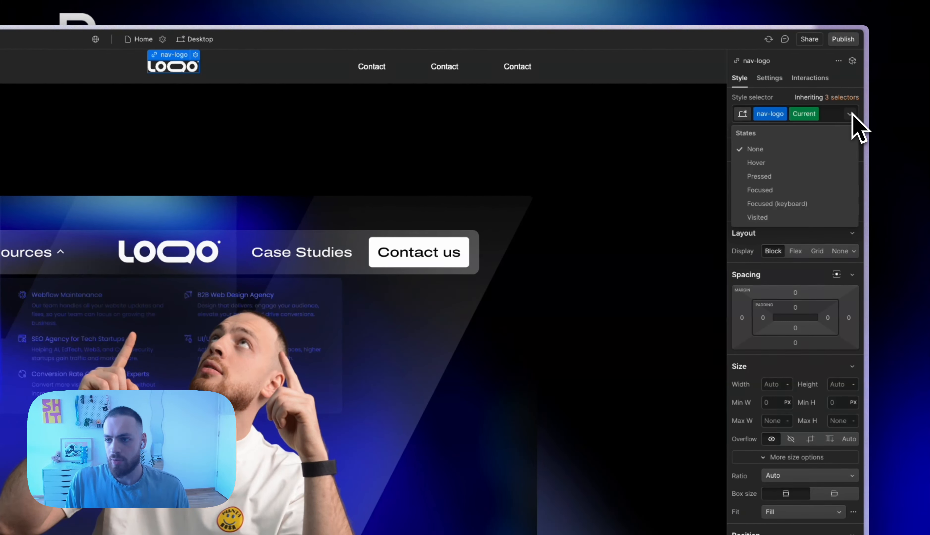
pyautogui.click(800, 167)
pyautogui.scroll(-15, 812, 503)
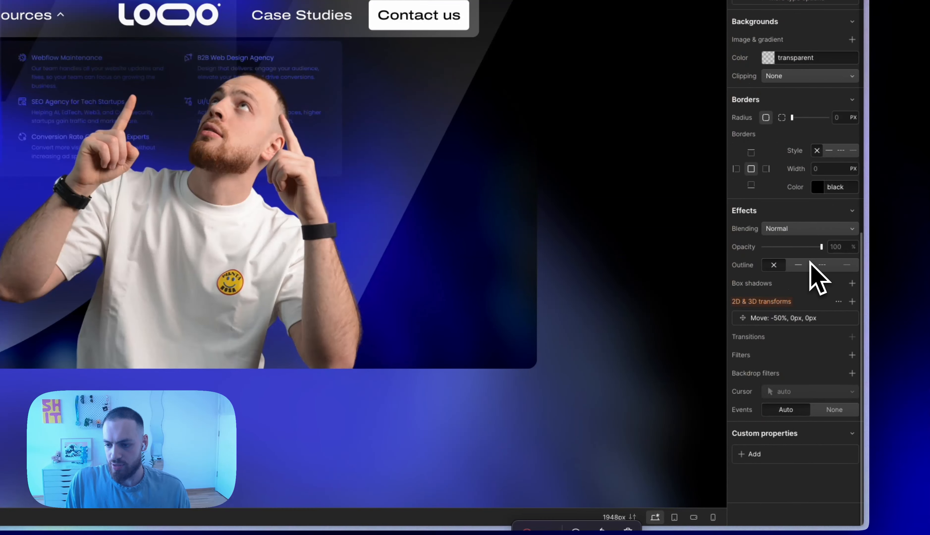
pyautogui.click(852, 302)
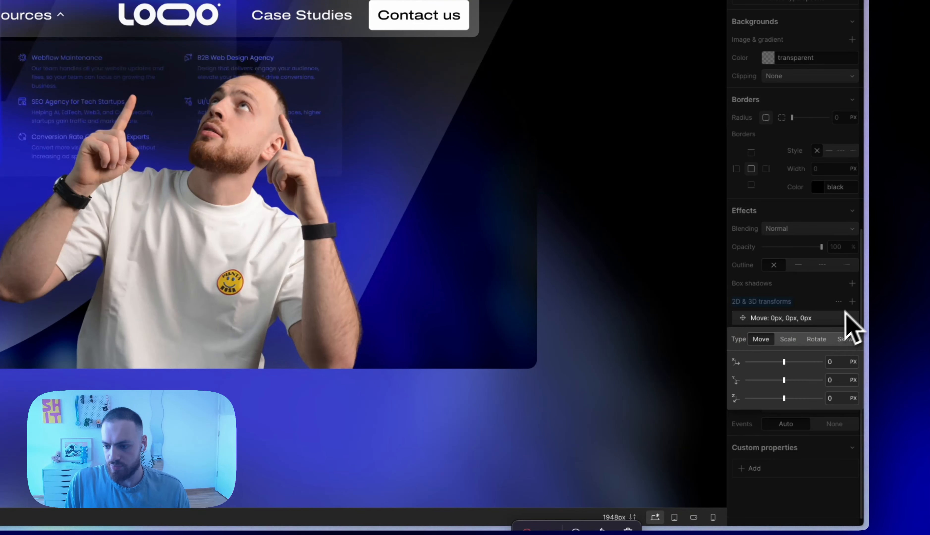
pyautogui.click(798, 347)
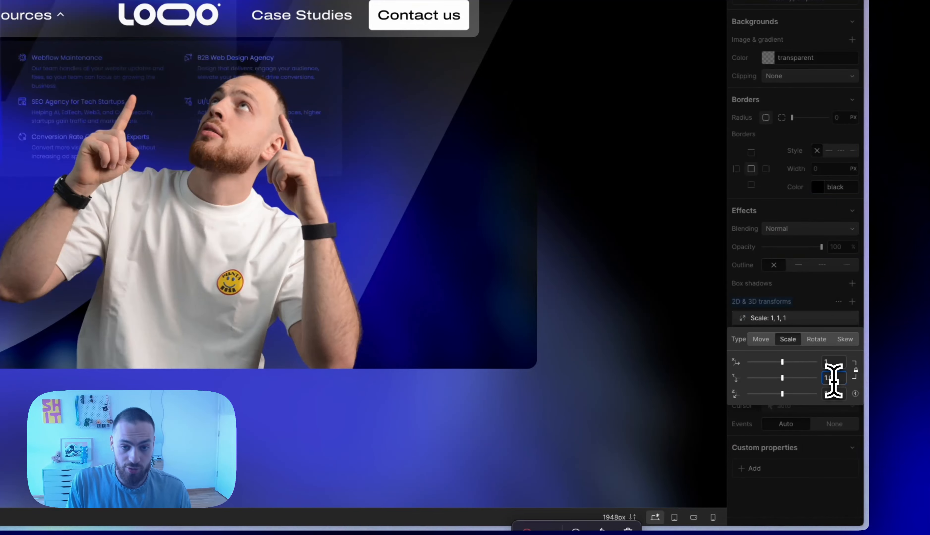
pyautogui.press('Up')
pyautogui.press('Up')
pyautogui.press('Up')
pyautogui.press('Up')
pyautogui.press('Up')
pyautogui.press('Up')
pyautogui.press('Up')
pyautogui.press('Up')
pyautogui.press('Up')
pyautogui.press('Up')
pyautogui.press('Up')
pyautogui.press('Up')
pyautogui.press('Up')
pyautogui.press('Up')
pyautogui.press('Up')
pyautogui.press('Up')
pyautogui.press('Up')
pyautogui.press('Up')
pyautogui.press('Up')
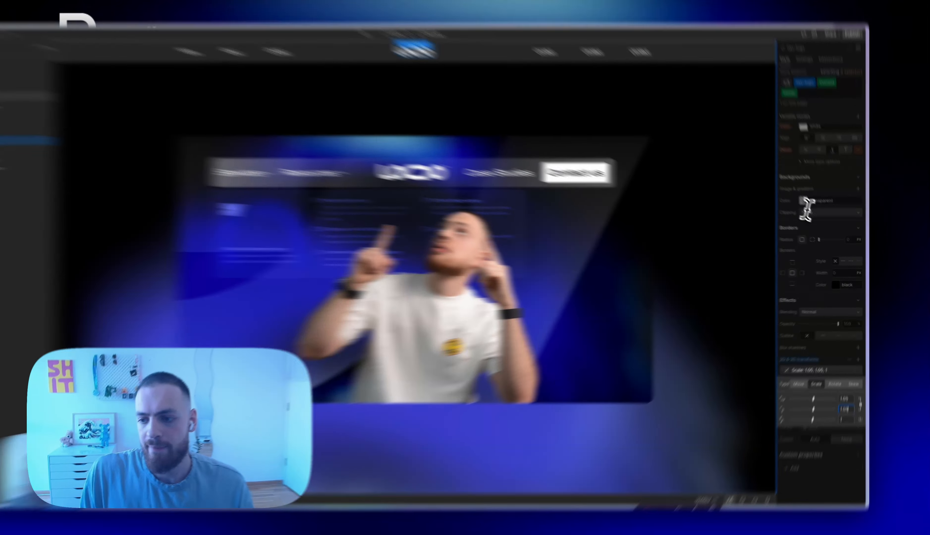
pyautogui.click(828, 224)
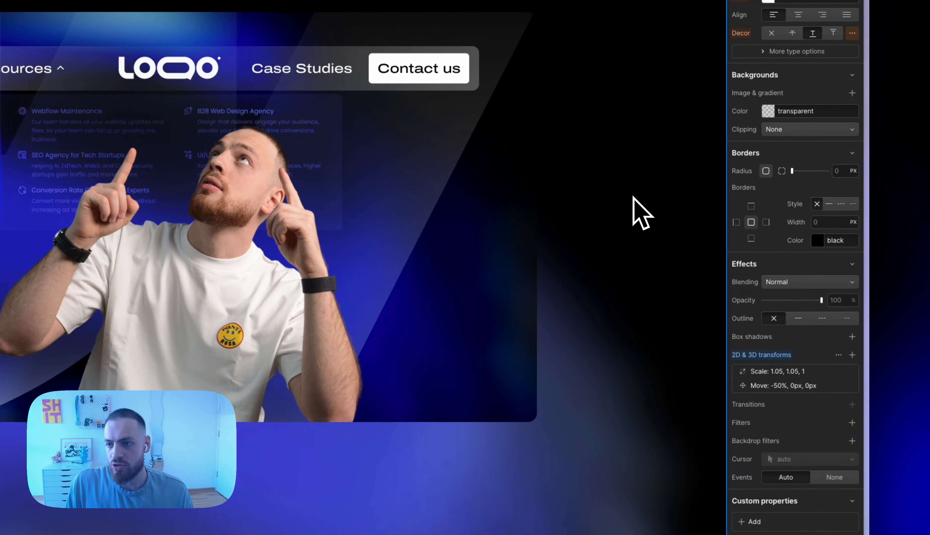
# Add a 200 ms Transform transition to the nav-logo element's default state
pyautogui.click(634, 198)
pyautogui.click(333, 108)
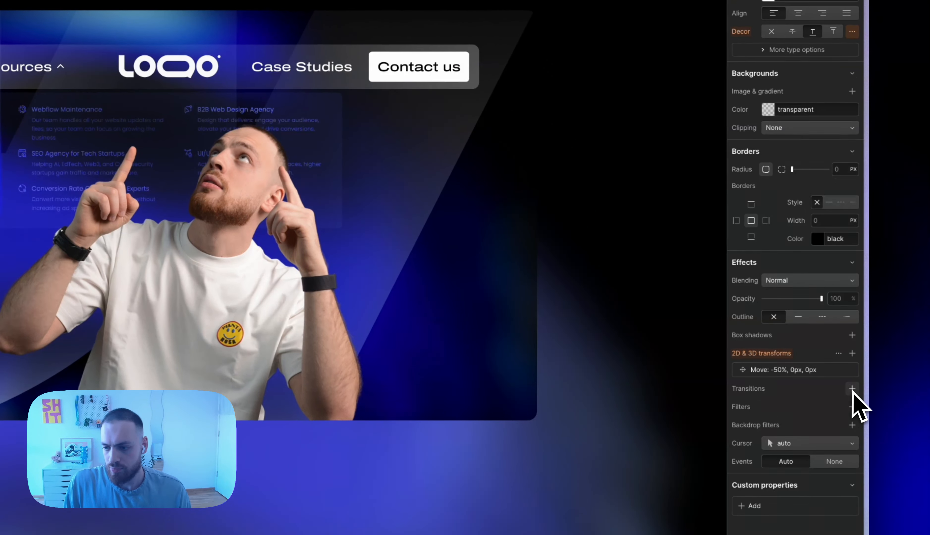
pyautogui.click(853, 373)
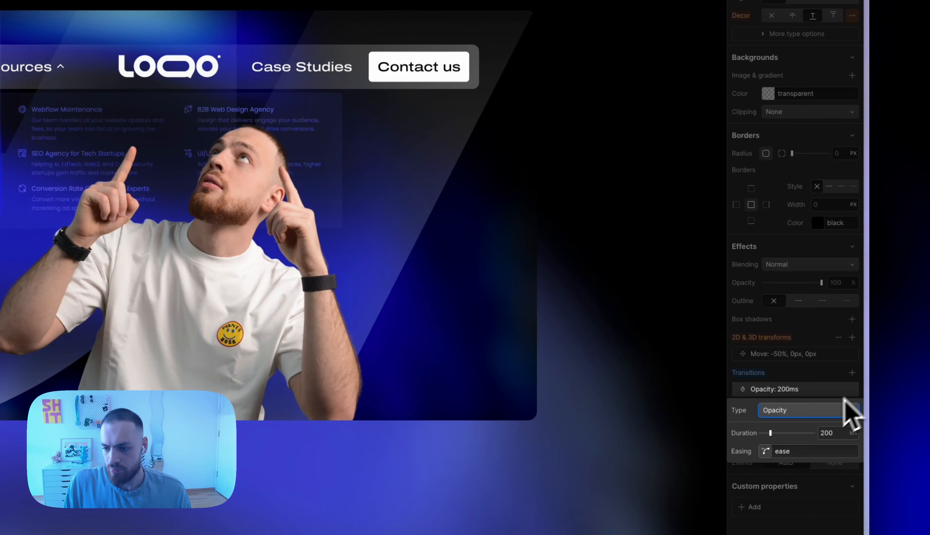
pyautogui.click(821, 412)
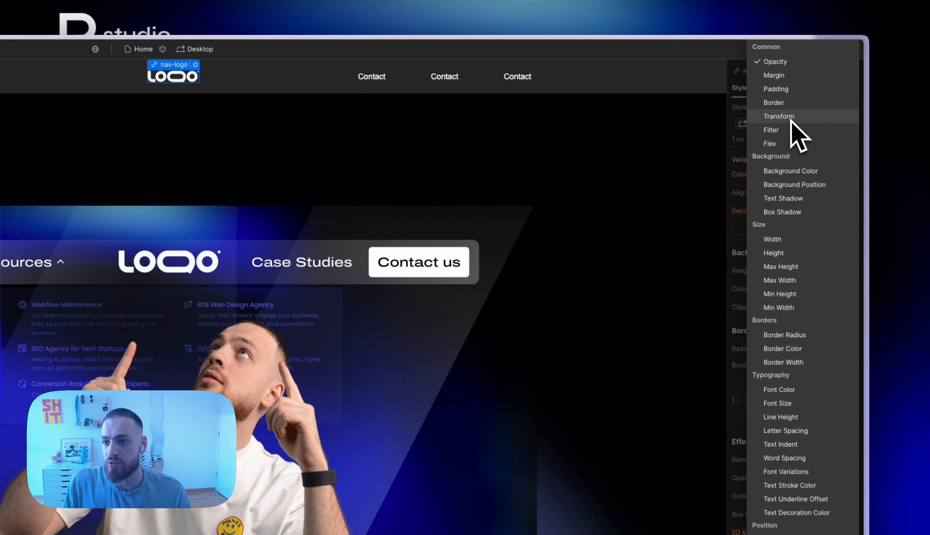
pyautogui.click(790, 119)
pyautogui.click(828, 460)
pyautogui.click(826, 386)
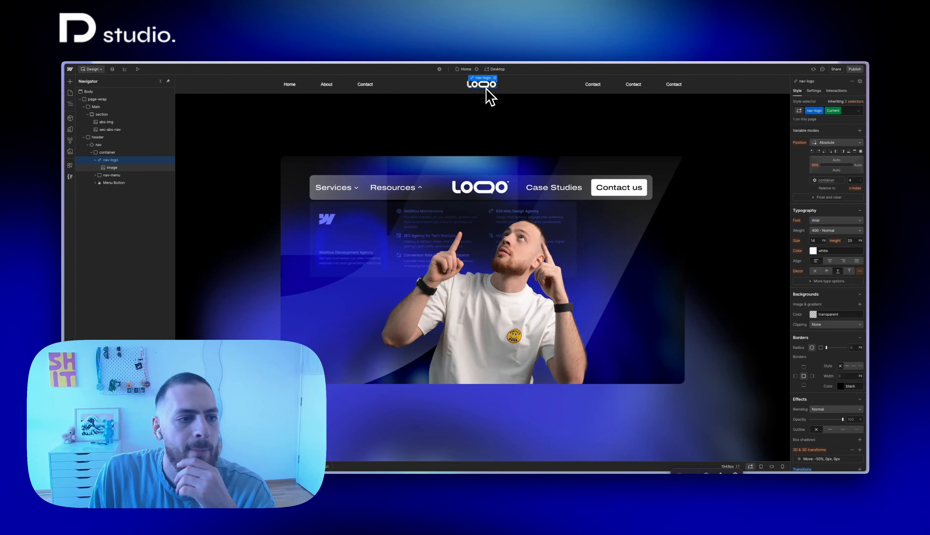
# Set nav-logo's display to Flex with centered alignment and remove its Transform transition
pyautogui.scroll(5, 858, 150)
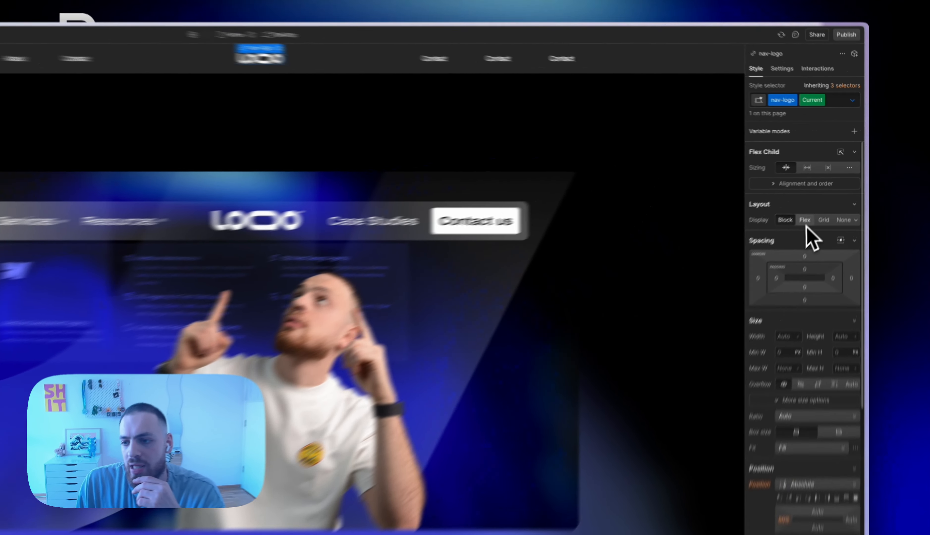
pyautogui.click(805, 220)
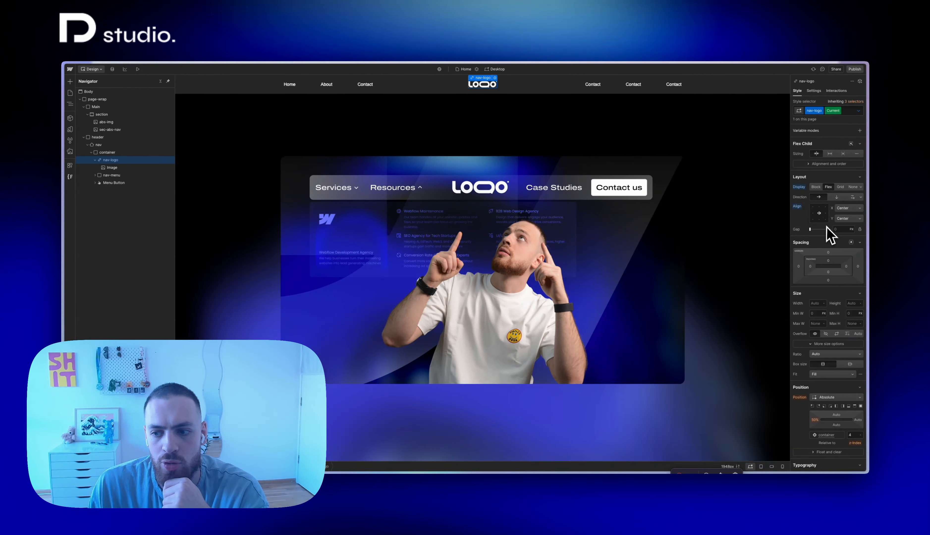
pyautogui.scroll(-10, 829, 236)
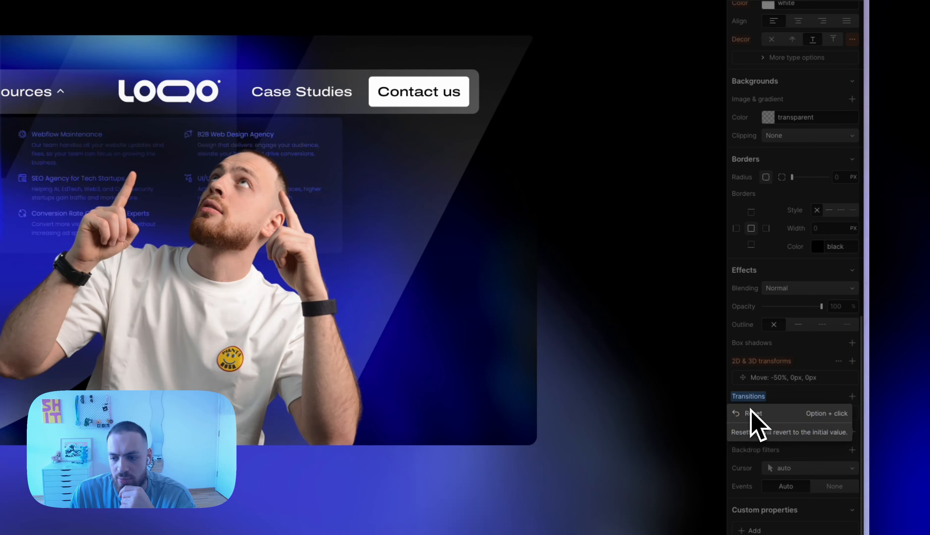
pyautogui.click(804, 360)
# Remove the Scale transform from the Hover state of nav-logo
pyautogui.scroll(15, 779, 351)
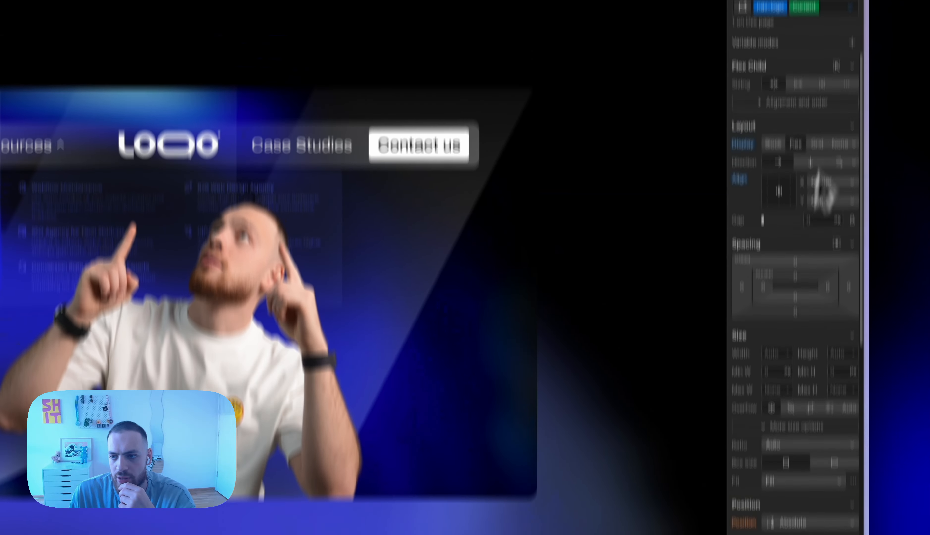
pyautogui.click(850, 110)
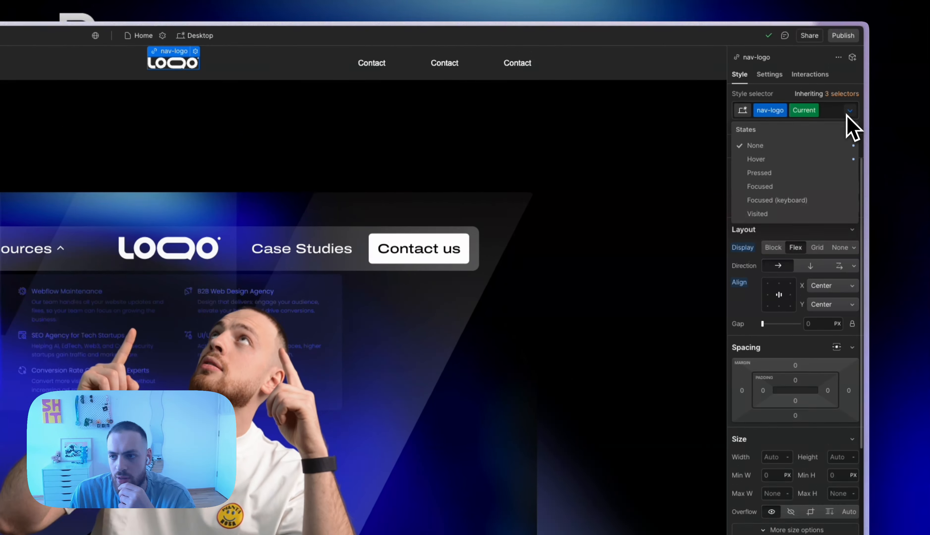
pyautogui.click(786, 159)
pyautogui.scroll(-10, 858, 389)
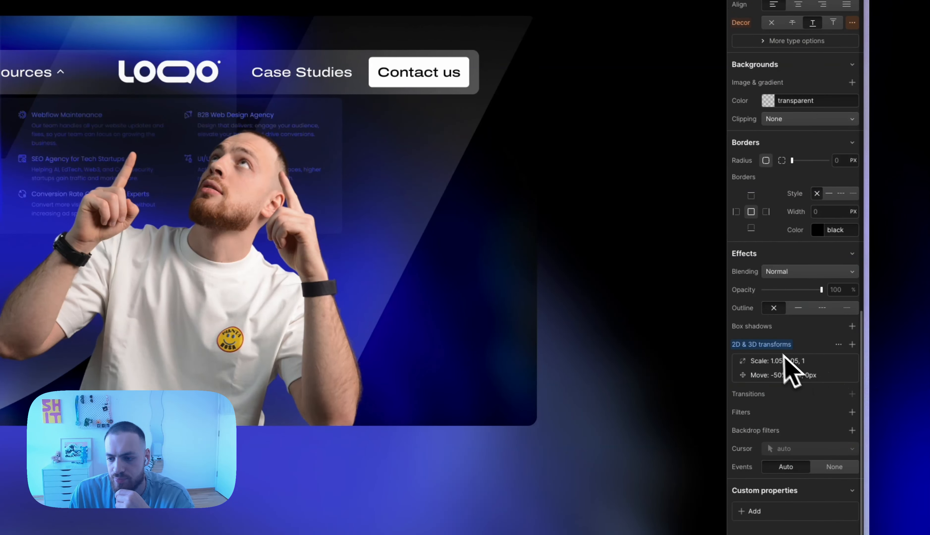
pyautogui.moveTo(849, 369)
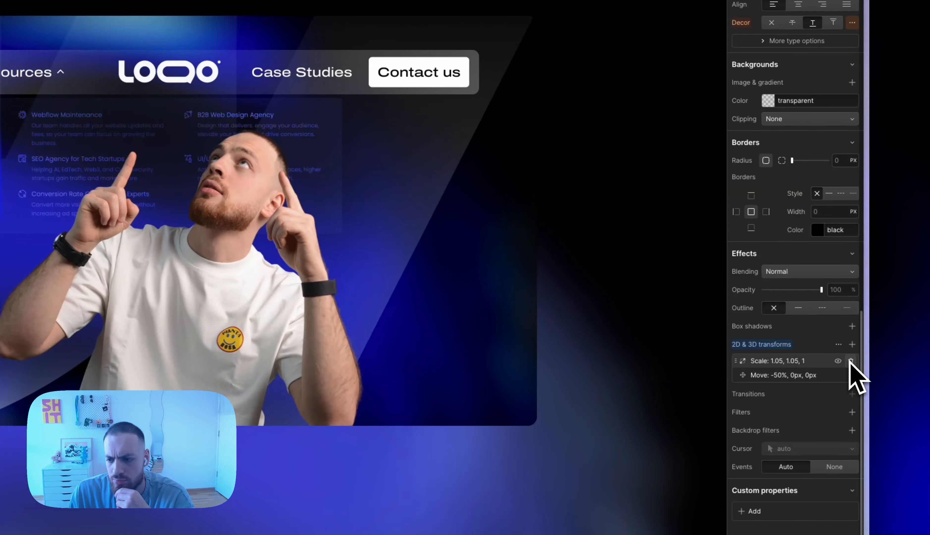
pyautogui.click(781, 345)
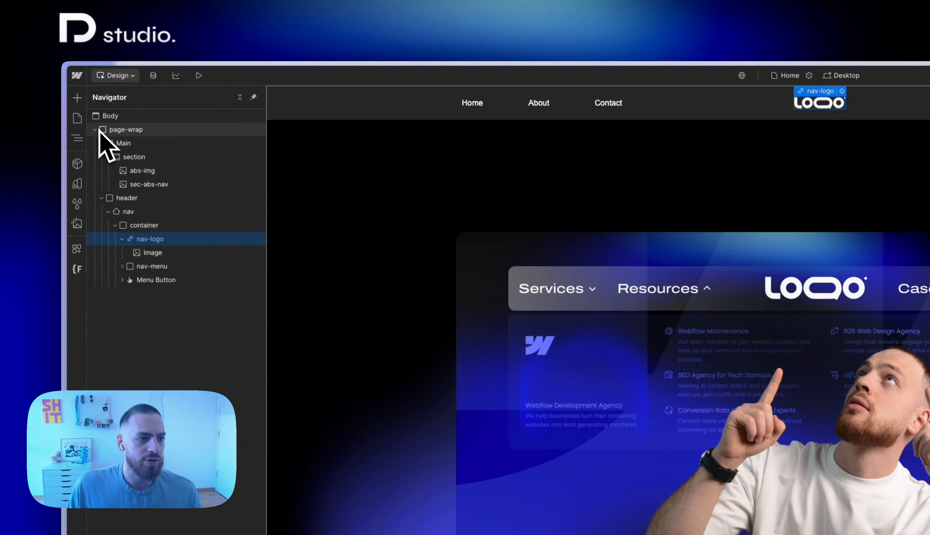
# Add a Code Embed inside page-wrap and write an empty style block in it
pyautogui.click(115, 129)
pyautogui.press('super+e')
pyautogui.write('code')
pyautogui.press('Return')
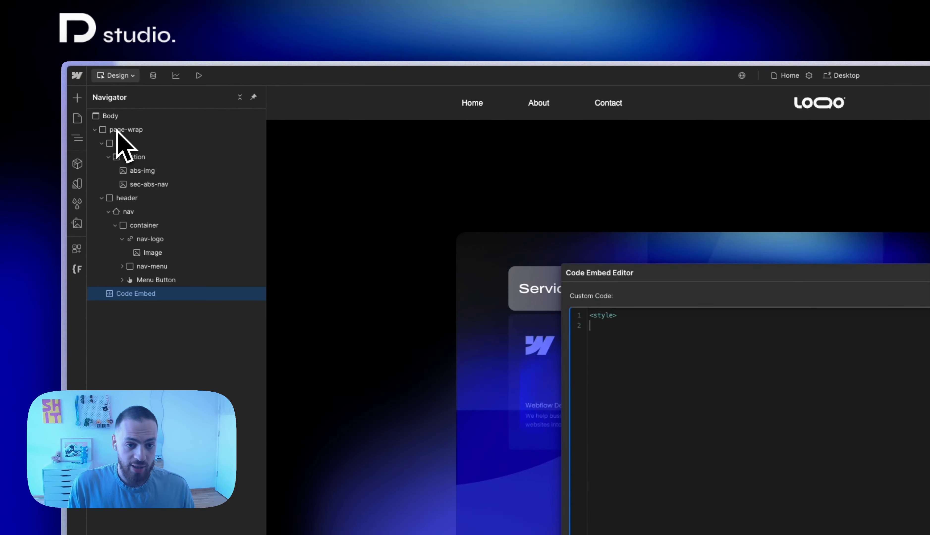
pyautogui.write('</style>')
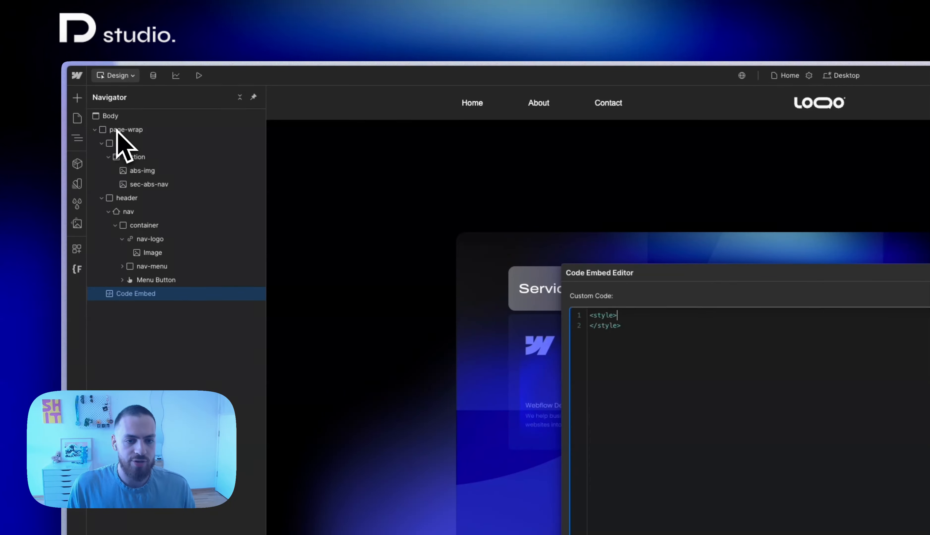
pyautogui.press('Return')
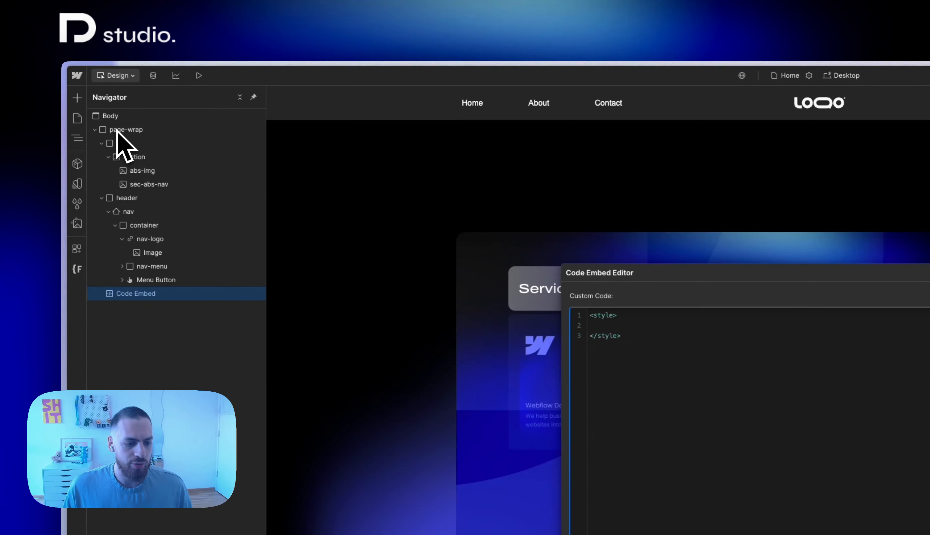
# Write the rule .nav-logo:hover img{transform: scale(1.05);} inside the embed's style block and save it
pyautogui.write('.nav')
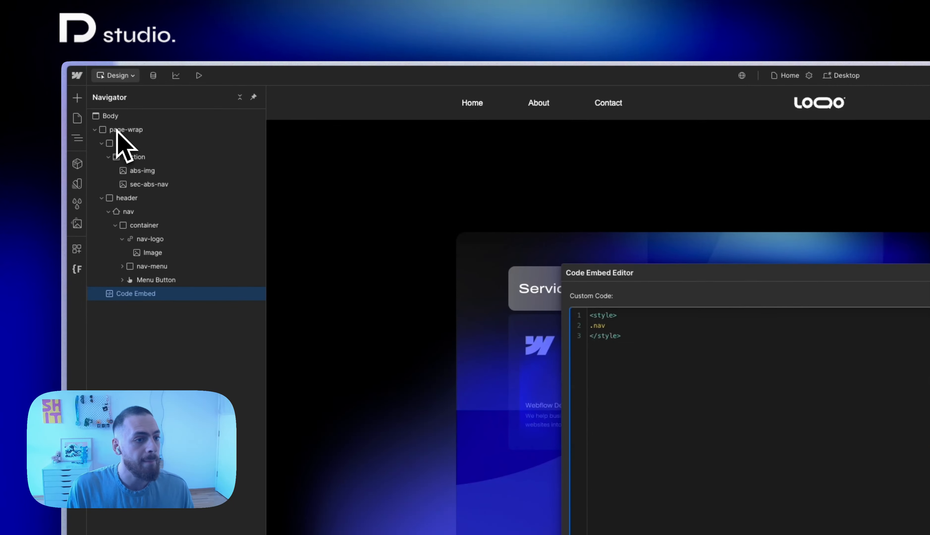
pyautogui.write('-')
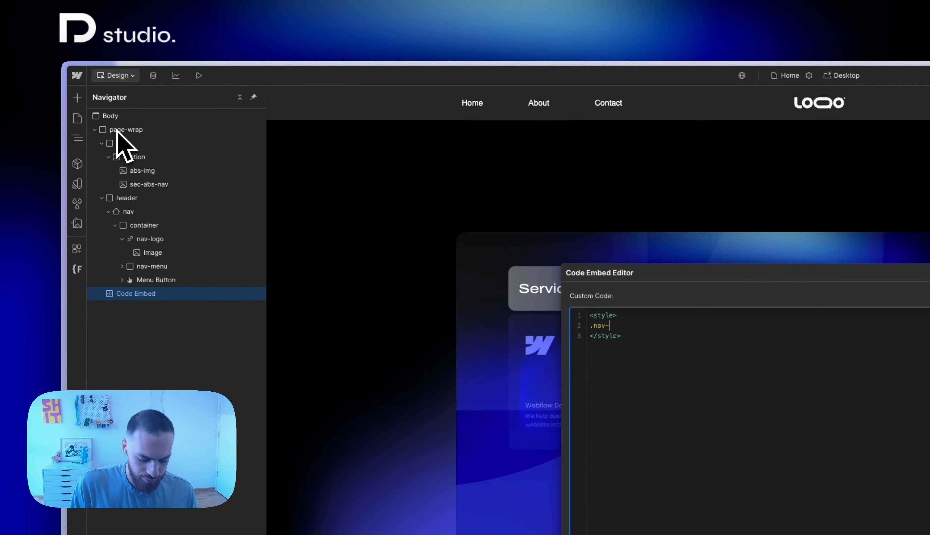
pyautogui.write('logo:hover')
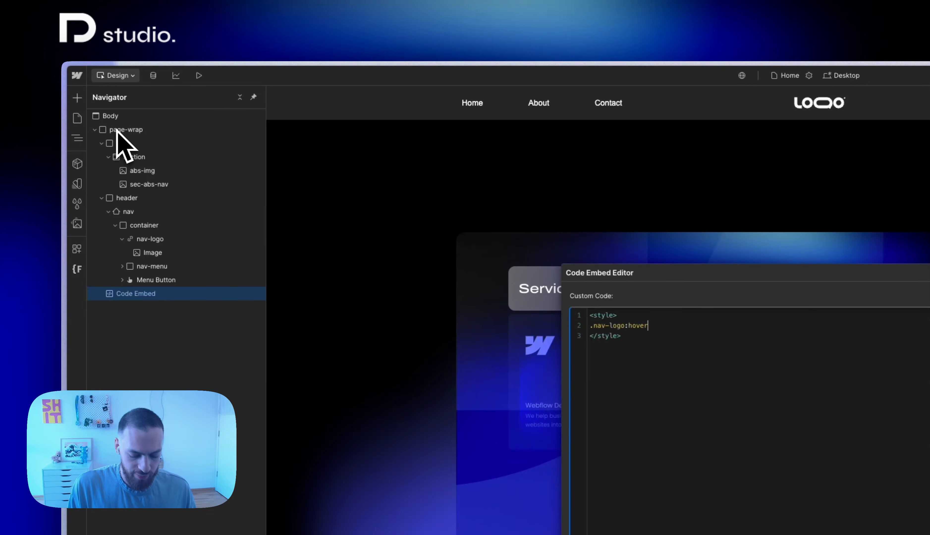
pyautogui.write(' img{')
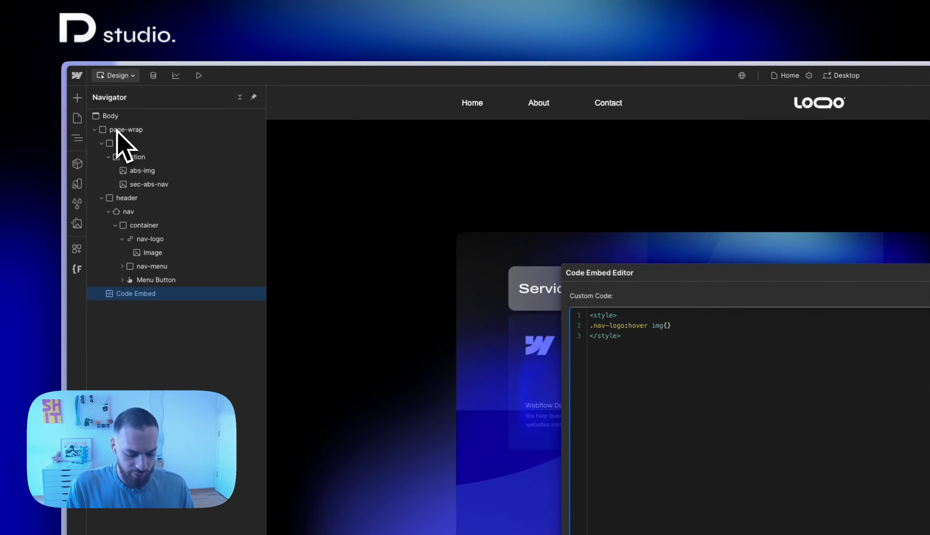
pyautogui.write('transform:')
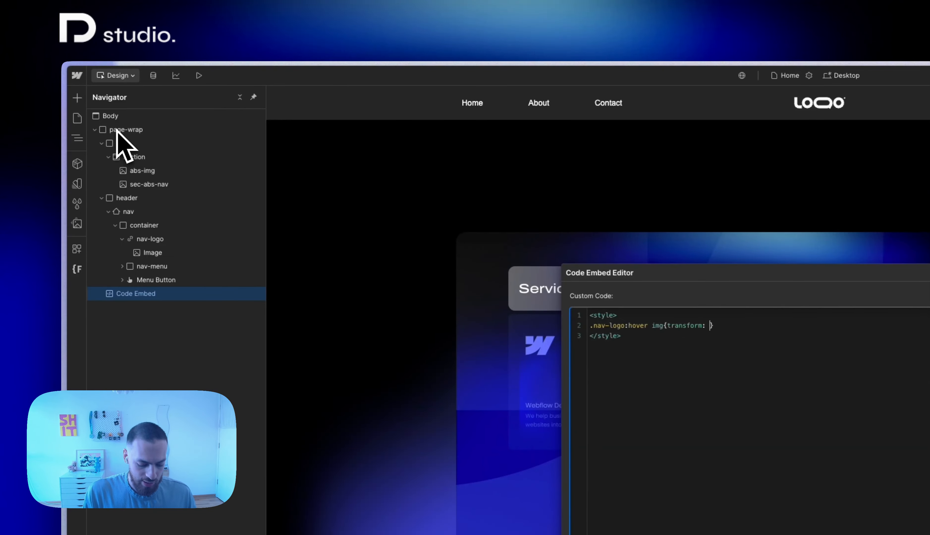
pyautogui.write(' scal')
pyautogui.write('e(1.0')
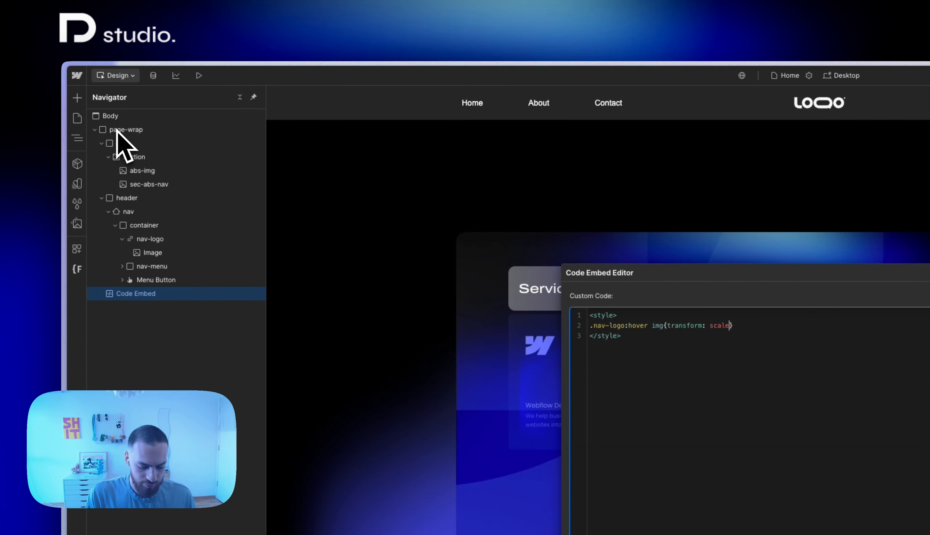
pyautogui.write('5')
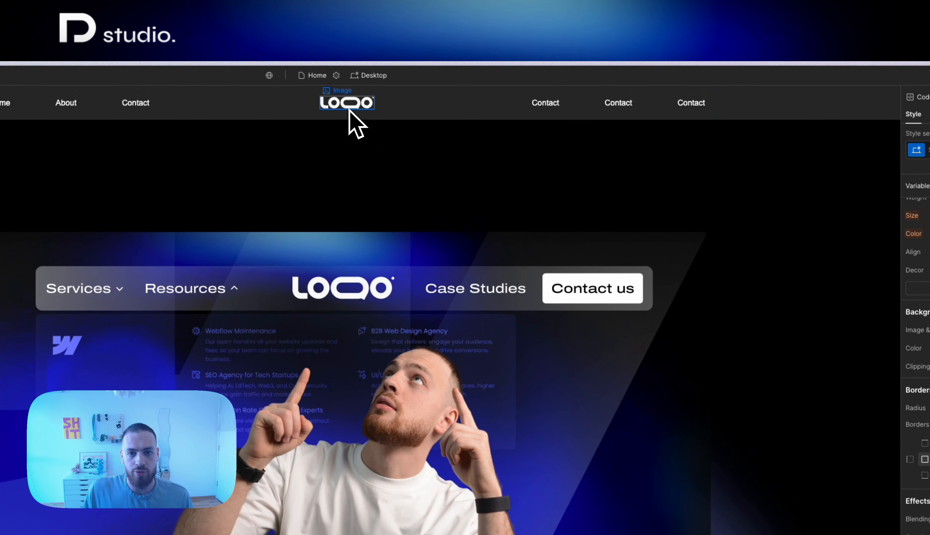
# Give the logo image the class logo and add a 200 ms Transform transition to it
pyautogui.click(349, 110)
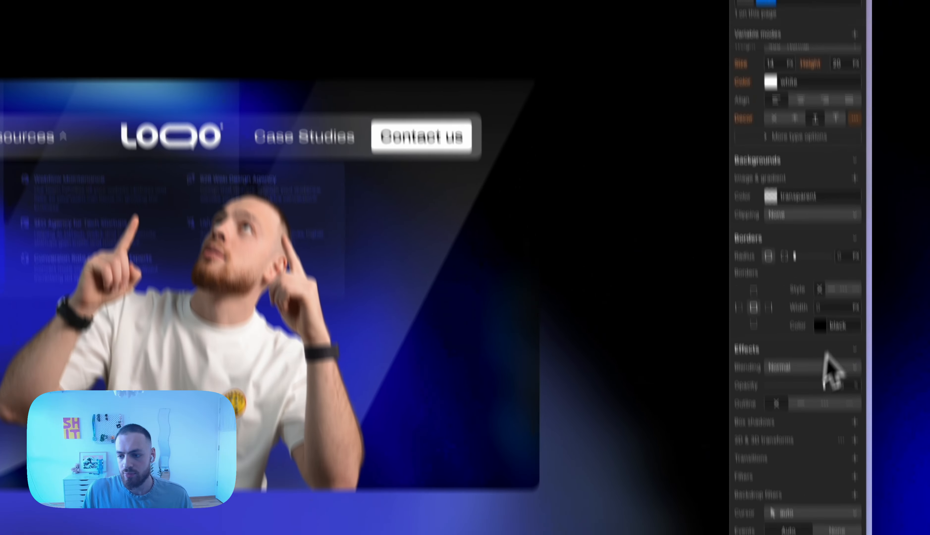
pyautogui.click(855, 459)
pyautogui.click(807, 481)
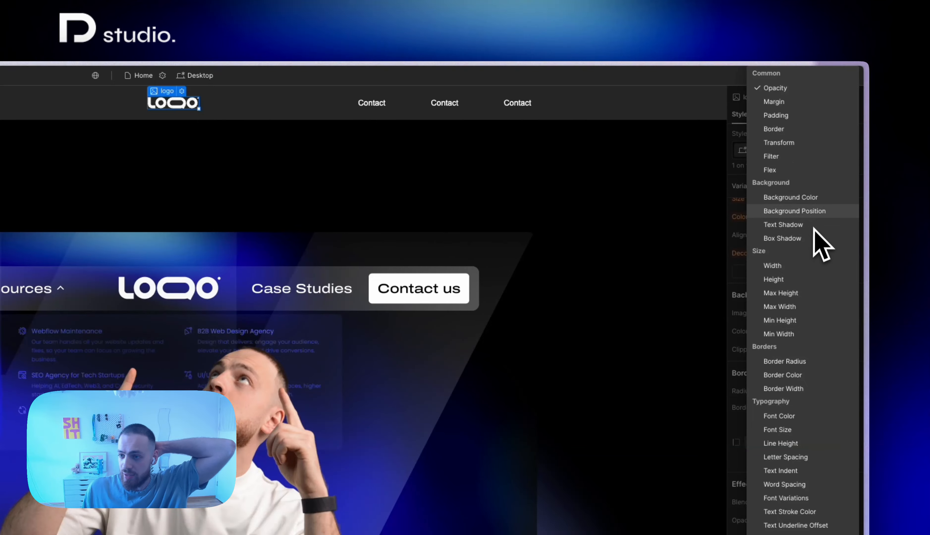
pyautogui.click(808, 169)
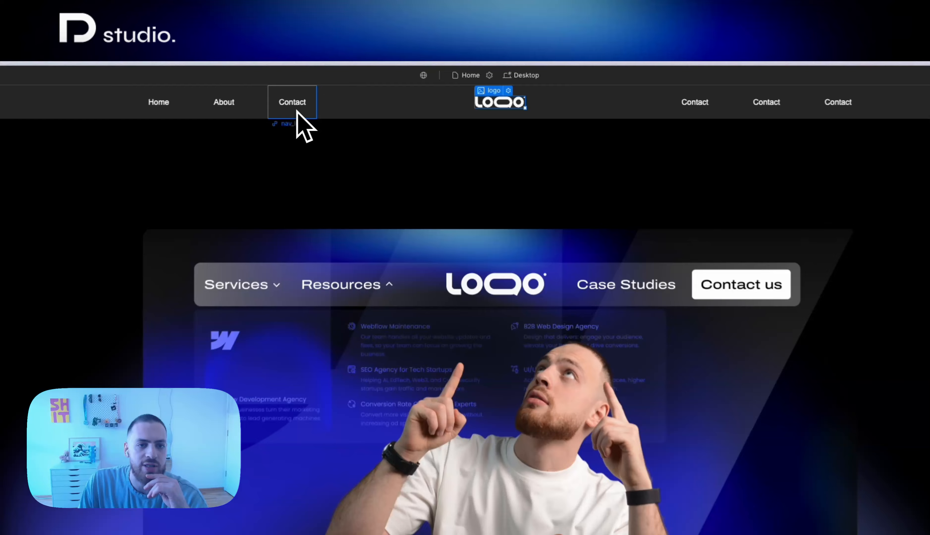
# Set the padding of the nav_link class to 0
pyautogui.click(297, 110)
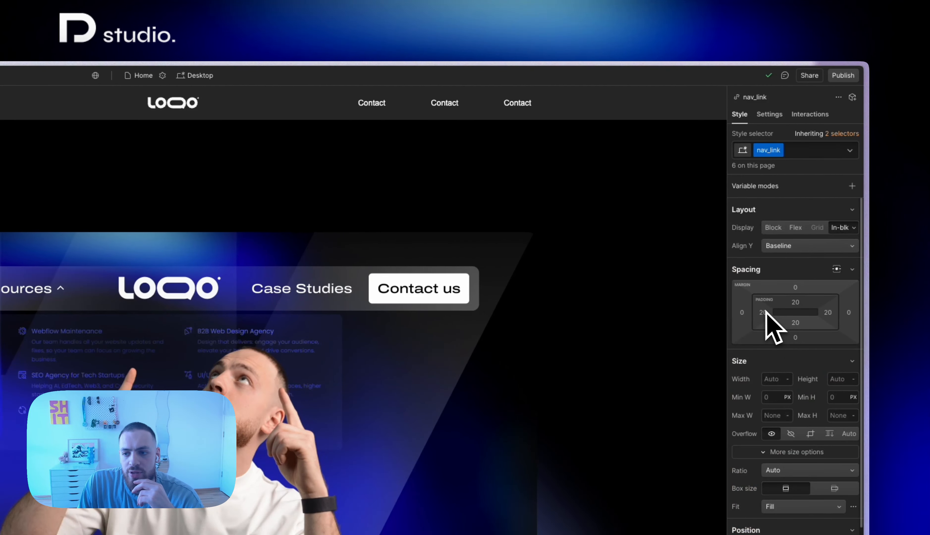
pyautogui.keyDown('shift'); pyautogui.click(763, 313); pyautogui.keyUp('shift')
pyautogui.write('0')
pyautogui.press('Return')
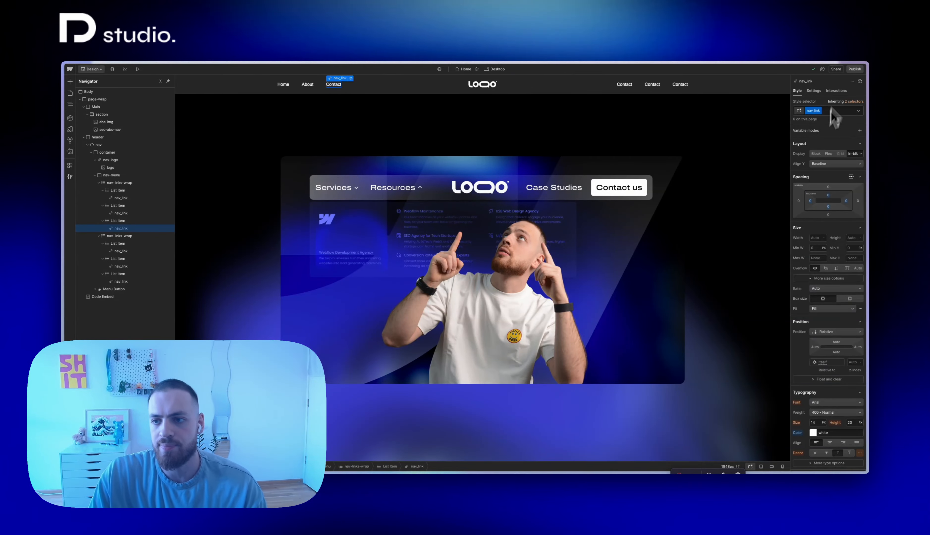
# Reopen the Code Embed and add a .nav_link:hover selector below the logo rule, reusing the copied class name
pyautogui.doubleClick(813, 111)
pyautogui.press('super+c')
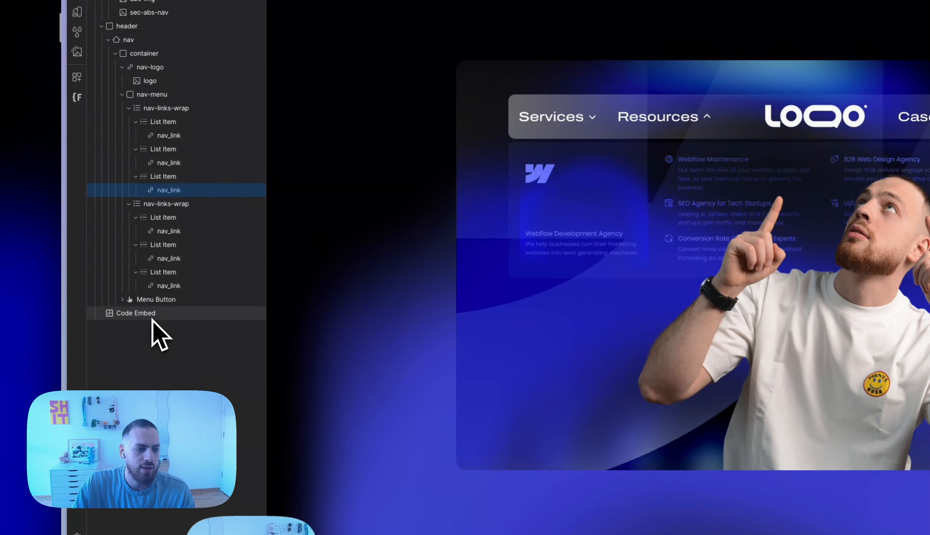
pyautogui.doubleClick(153, 316)
pyautogui.click(771, 153)
pyautogui.press('Return')
pyautogui.write('.')
pyautogui.press('super+v')
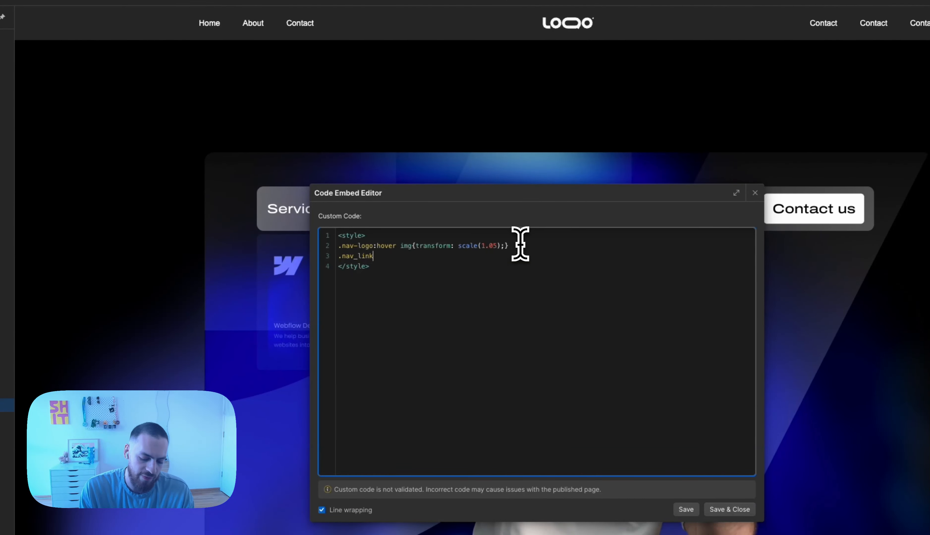
pyautogui.write(':hpo')
pyautogui.press('BackSpace')
pyautogui.press('BackSpace')
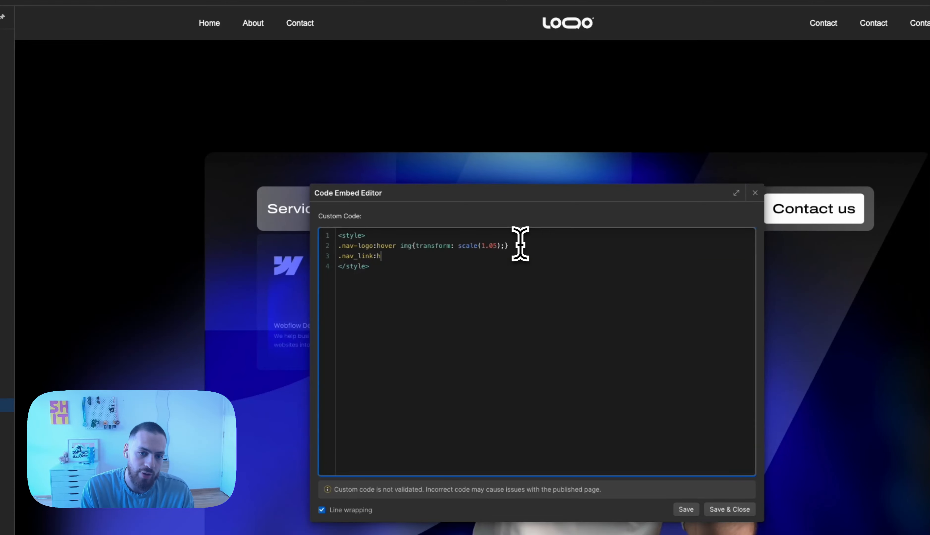
pyautogui.write('over')
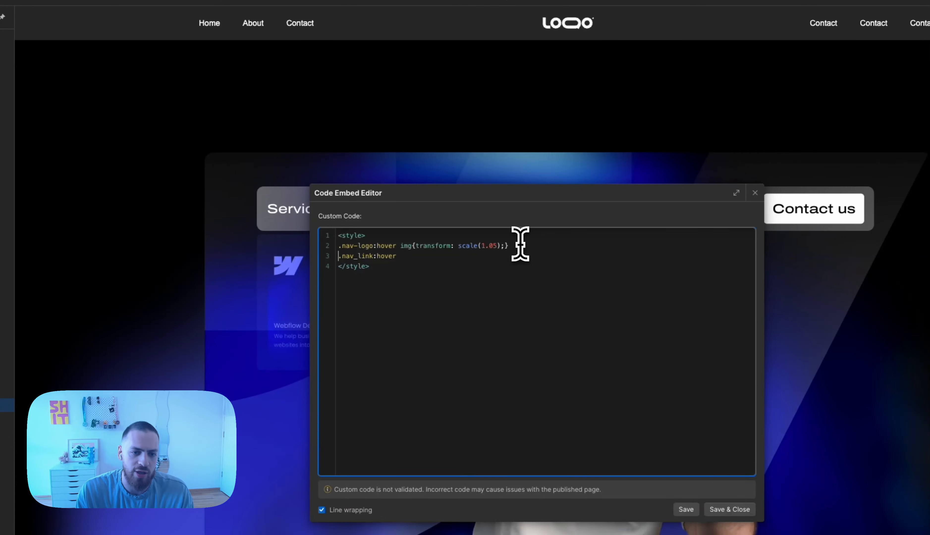
# Insert a .nav_link:before rule above the hover selector with content:'' and position: absolute
pyautogui.press('Return')
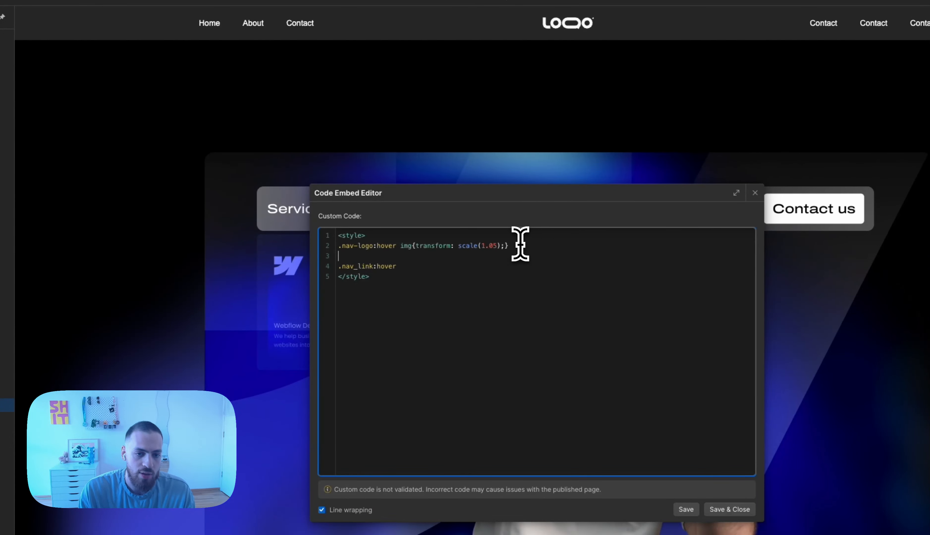
pyautogui.write('.nav_link')
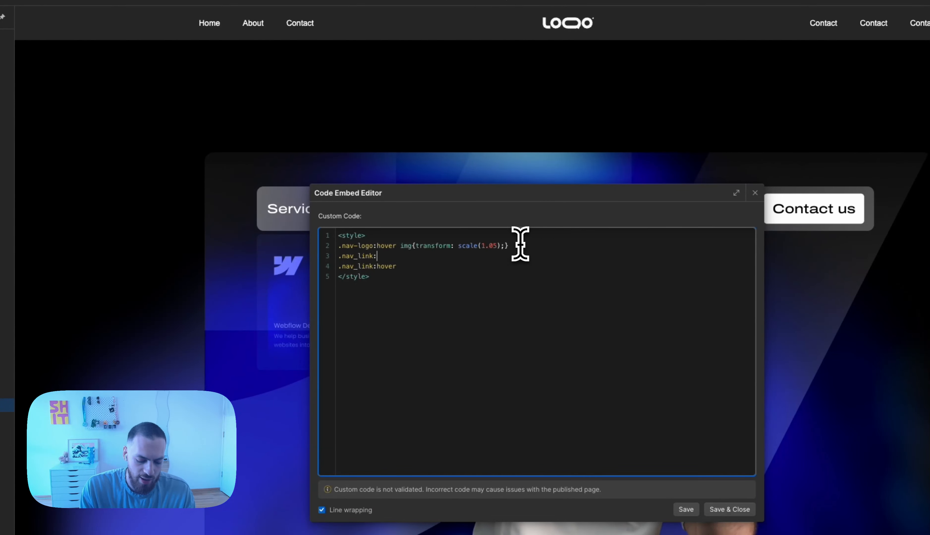
pyautogui.write(':before')
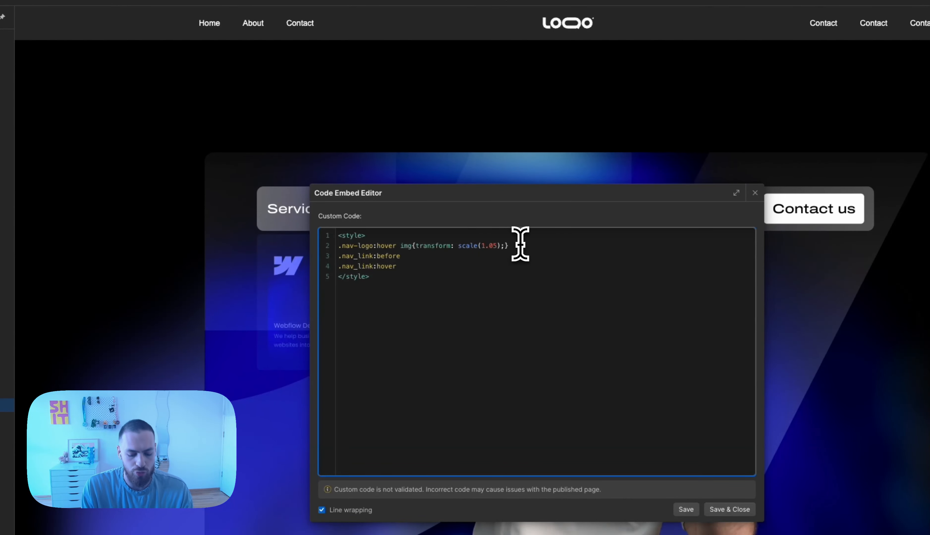
pyautogui.write('{c}')
pyautogui.press('Left')
pyautogui.write('c')
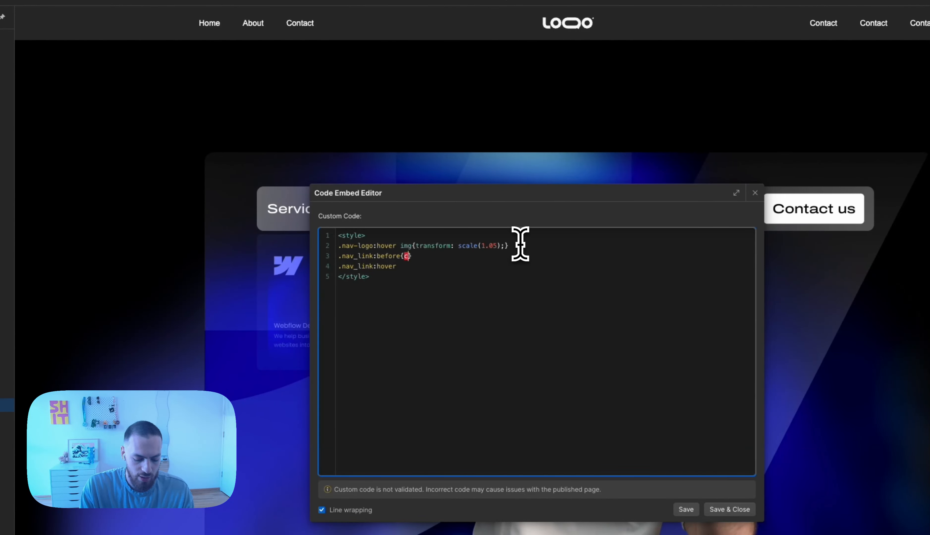
pyautogui.write('ontent:')
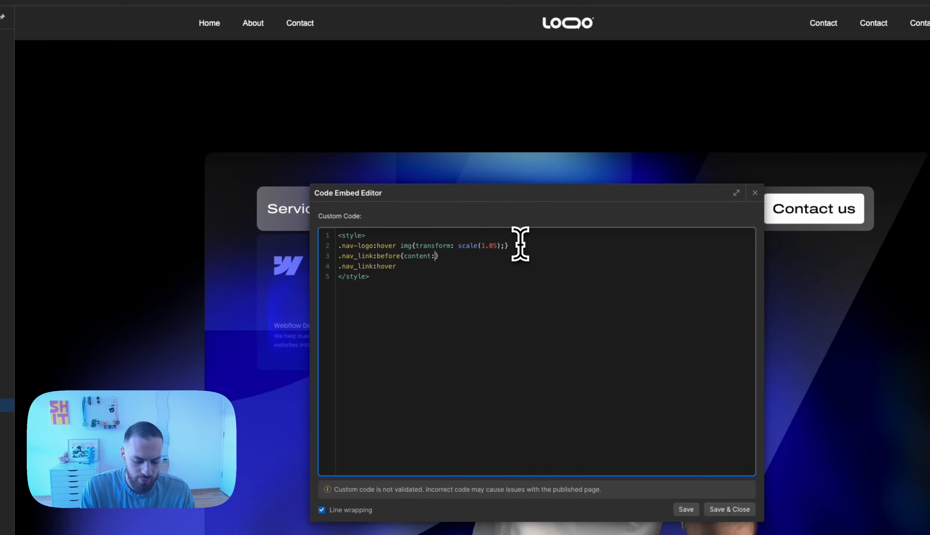
pyautogui.write("'';pos")
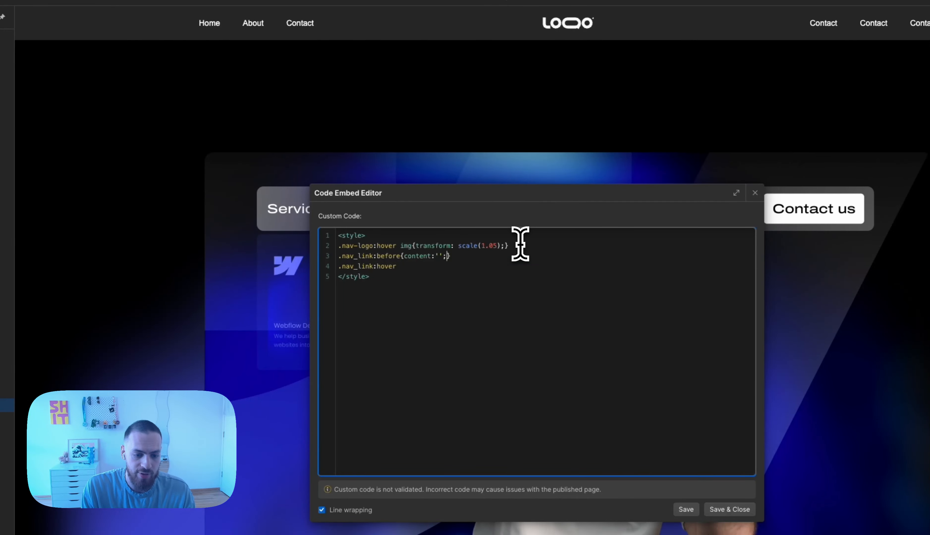
pyautogui.write('ition: absolu')
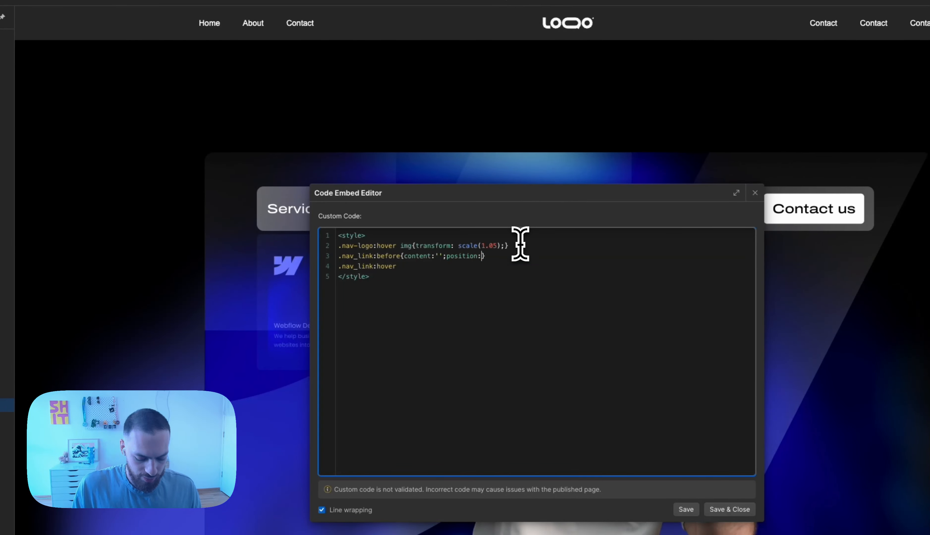
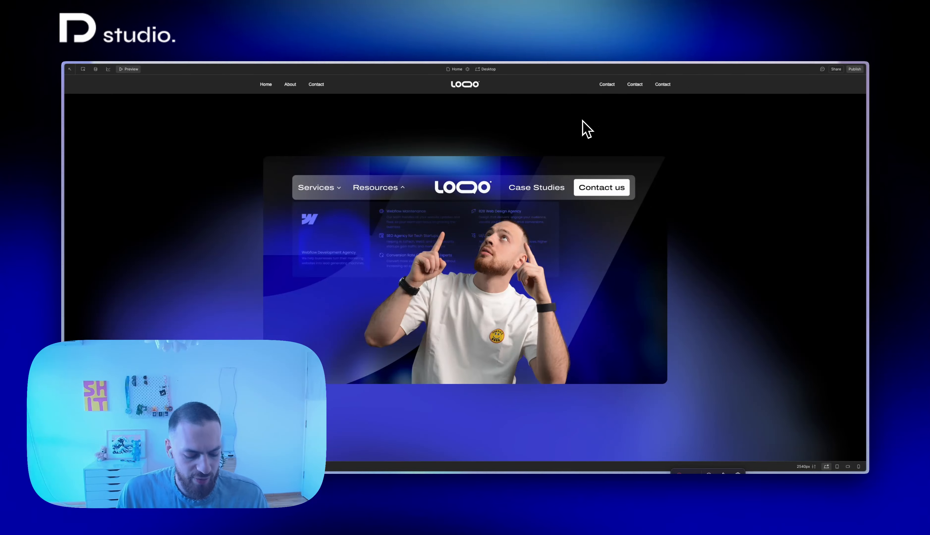
# Preview the header at the tablet breakpoint, open and close the hamburger menu, and return to design mode
pyautogui.hotkey('shift', '2')
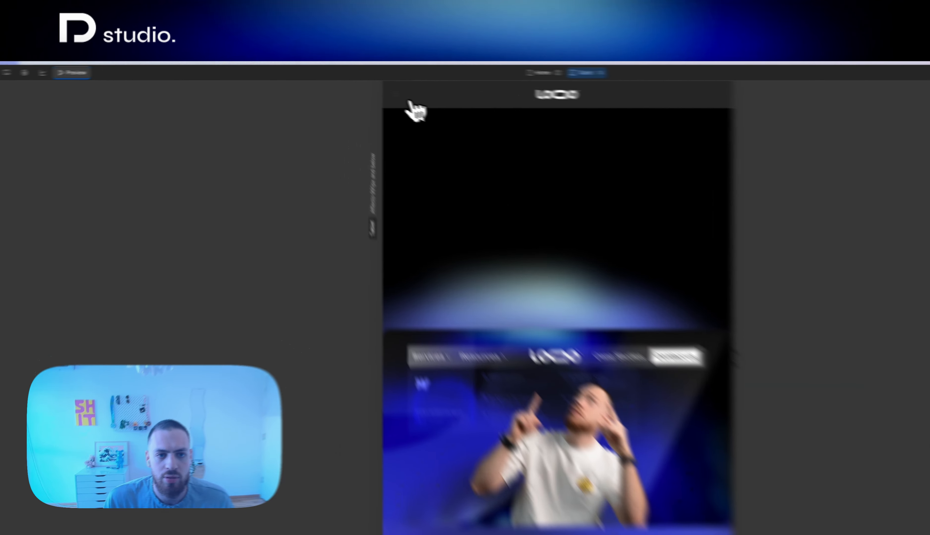
pyautogui.click(354, 84)
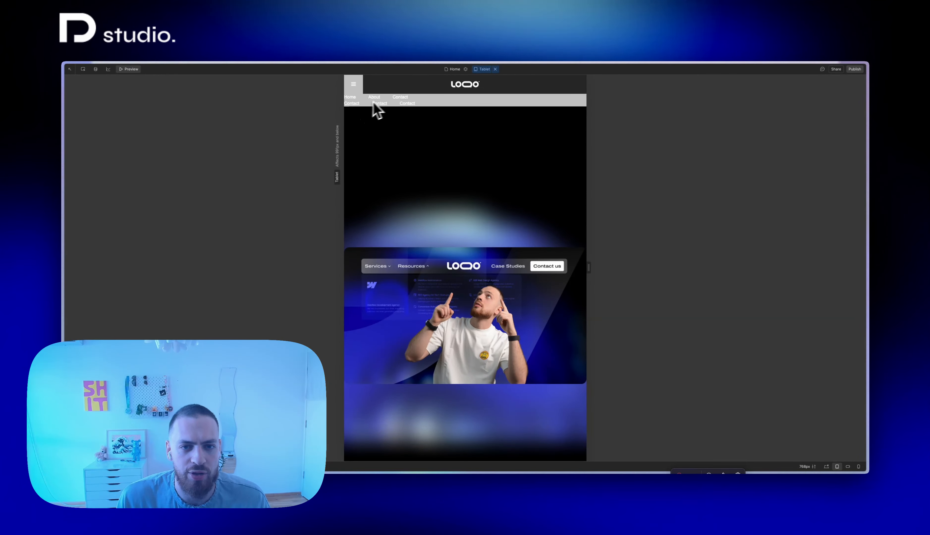
pyautogui.click(353, 88)
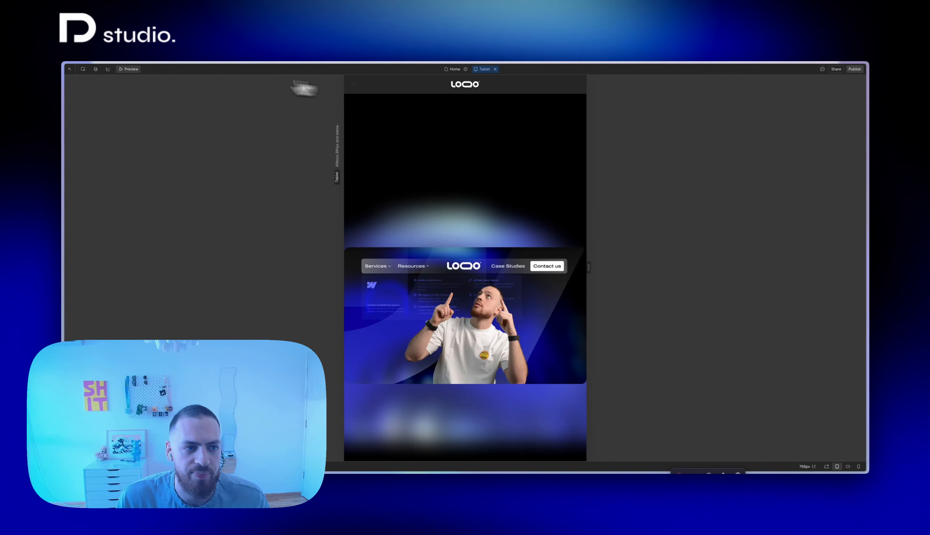
pyautogui.click(132, 69)
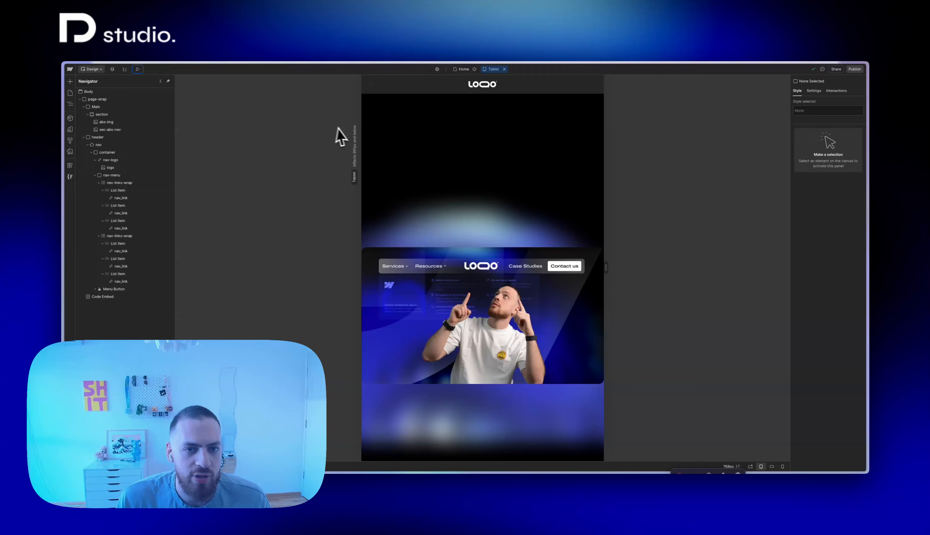
# Reopen the Code Embed and wrap the existing hover rules in a media query that closes before the style end tag
pyautogui.doubleClick(102, 297)
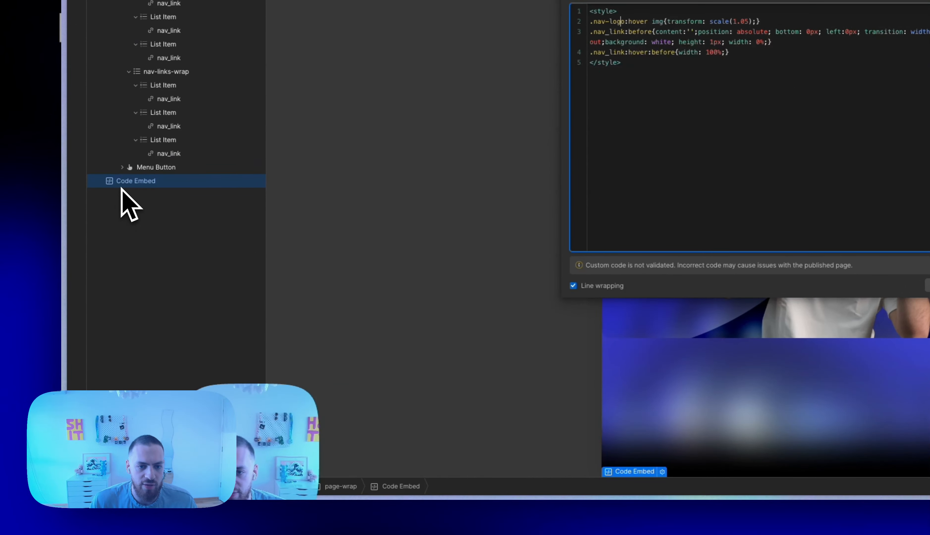
pyautogui.press('Return')
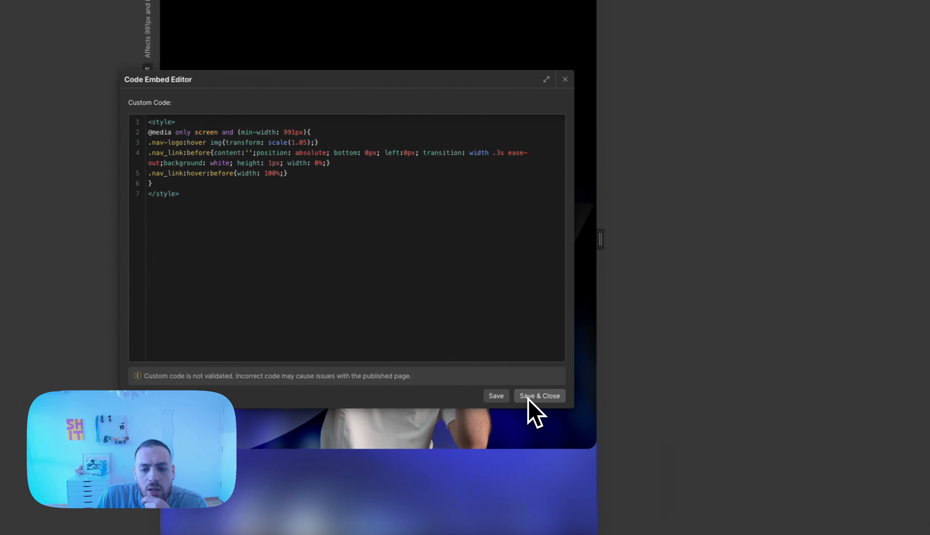
pyautogui.click(528, 397)
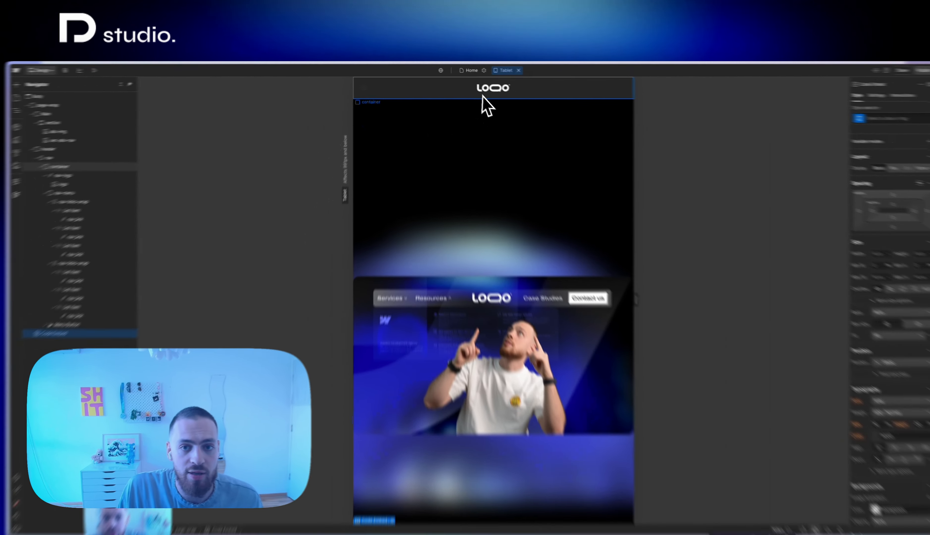
# Set the position of the nav-logo link to Static at the tablet breakpoint
pyautogui.press('1')
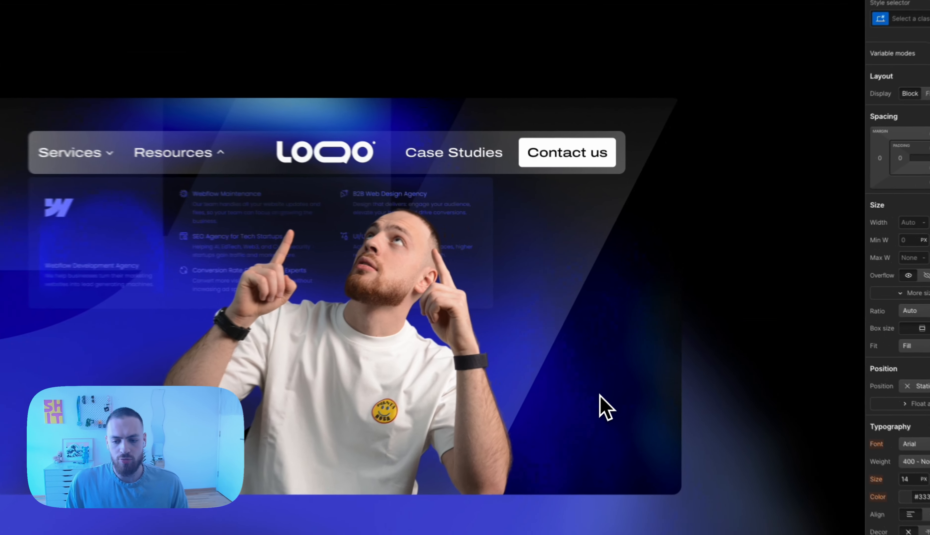
pyautogui.press('2')
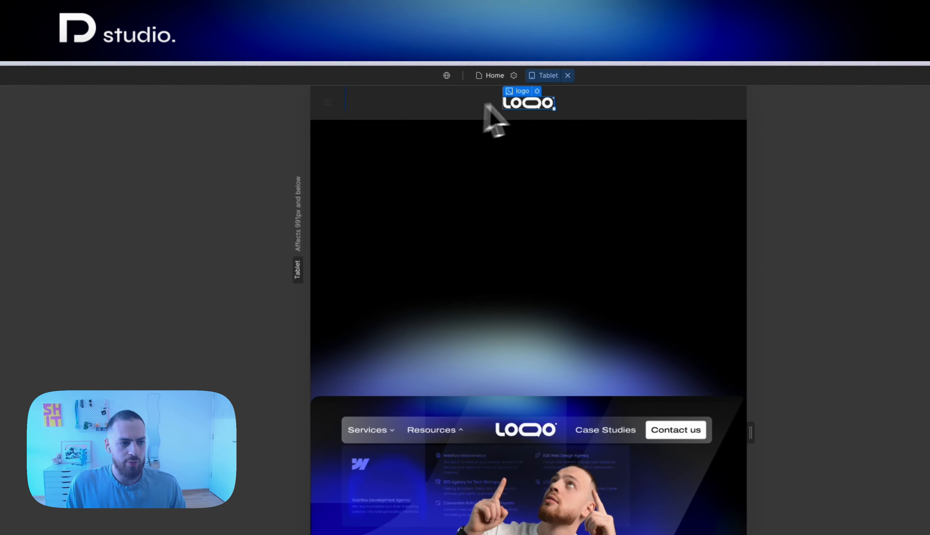
pyautogui.click(504, 101)
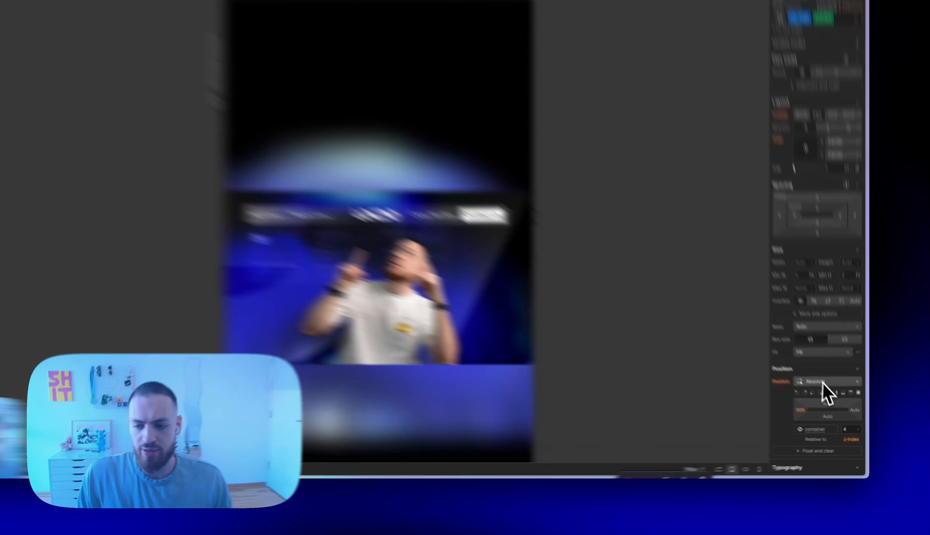
pyautogui.click(823, 383)
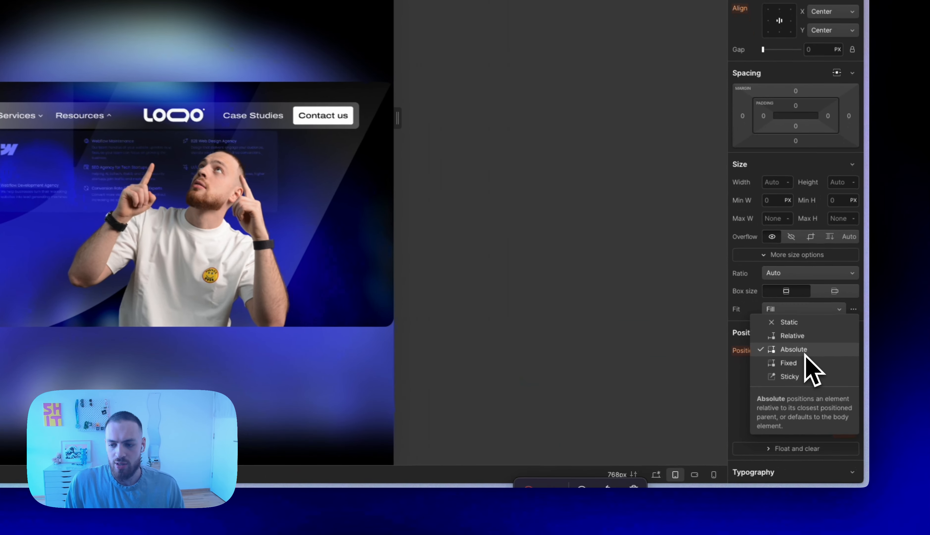
pyautogui.click(793, 322)
pyautogui.scroll(-6, 795, 328)
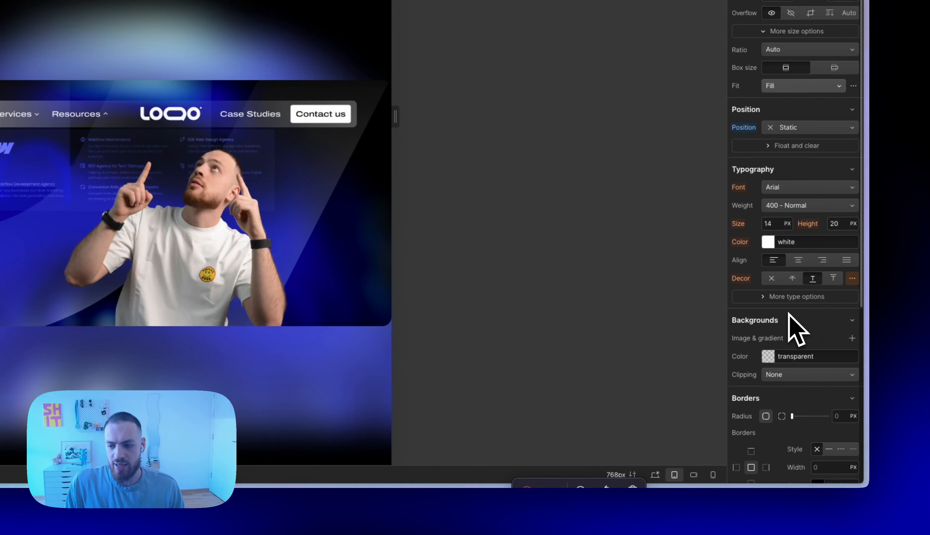
pyautogui.scroll(-9, 822, 362)
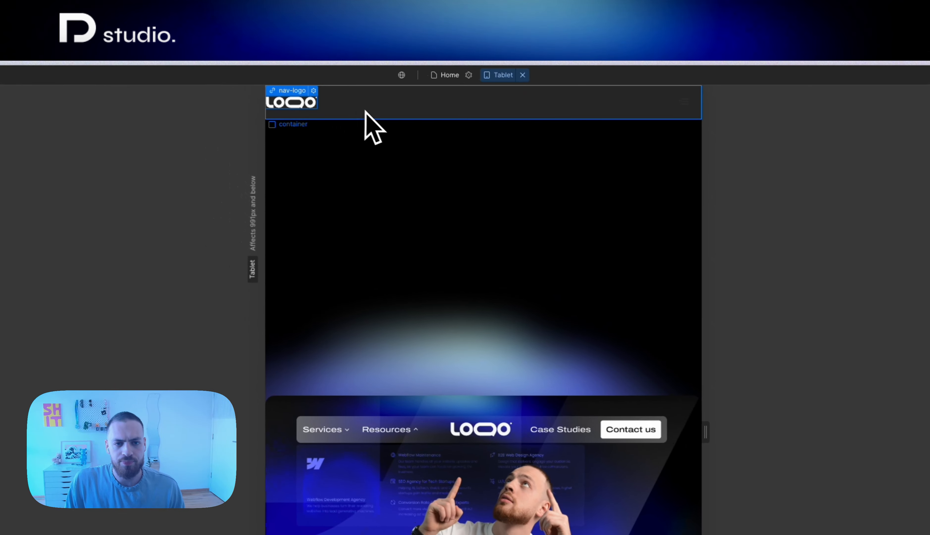
# Remove the is-nav combo class from the header container at the desktop breakpoint to expose its base container class
pyautogui.scroll(13, 742, 308)
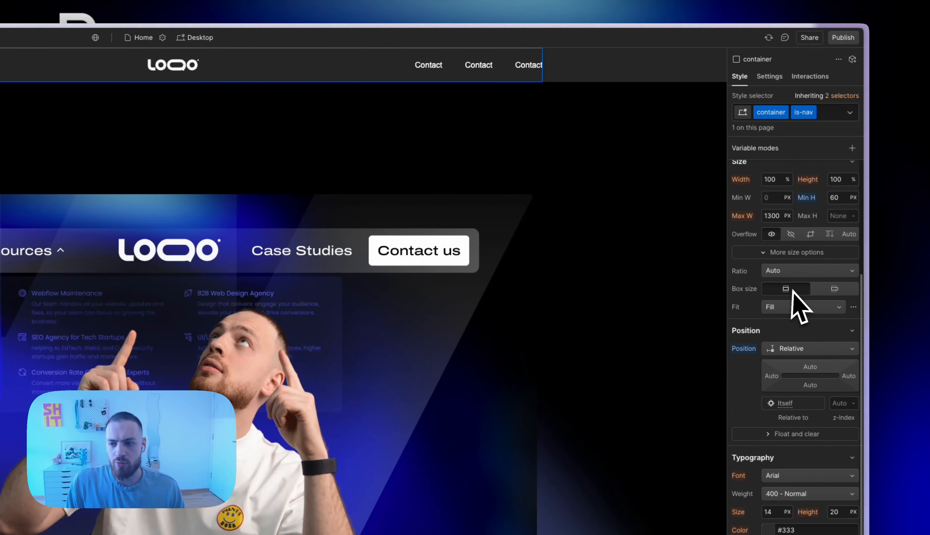
pyautogui.click(765, 335)
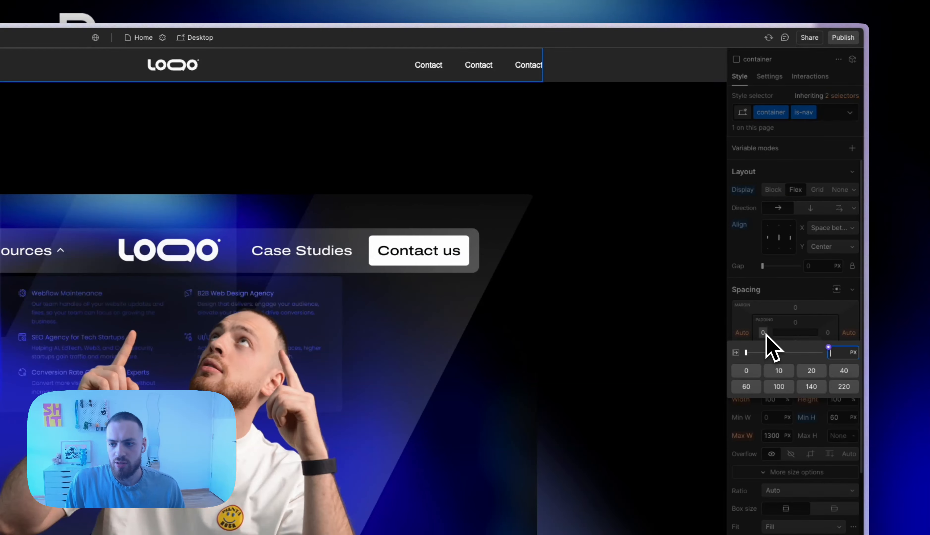
pyautogui.click(766, 334)
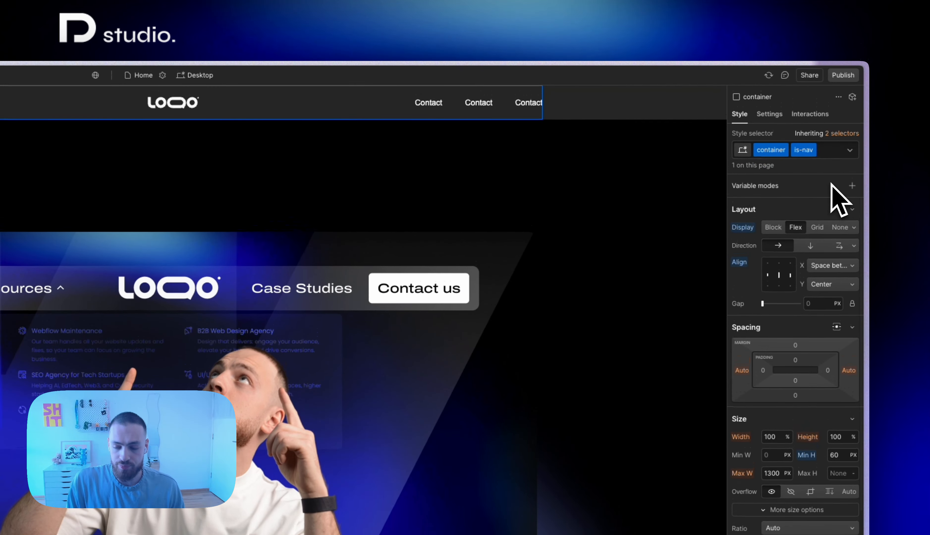
pyautogui.press('super+Return')
pyautogui.press('BackSpace')
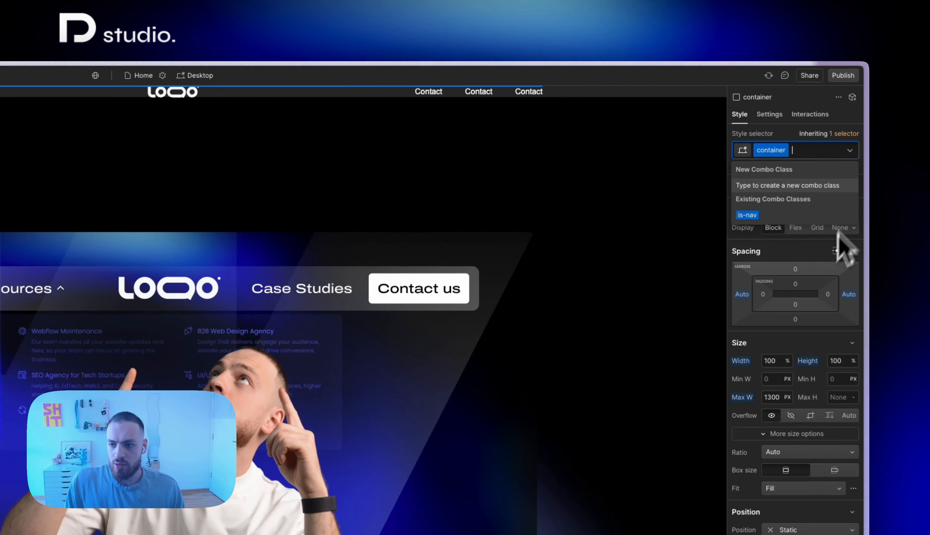
# Set the left and right padding of the container class to 32 px and reapply the is-nav combo class
pyautogui.click(762, 297)
pyautogui.click(763, 297)
pyautogui.write('32')
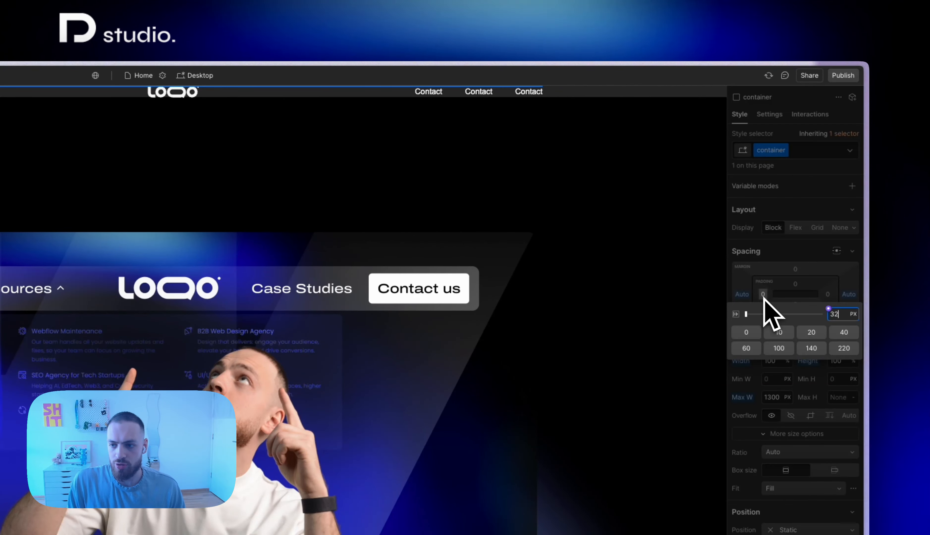
pyautogui.hotkey('alt', 'Return')
pyautogui.press('super+Return')
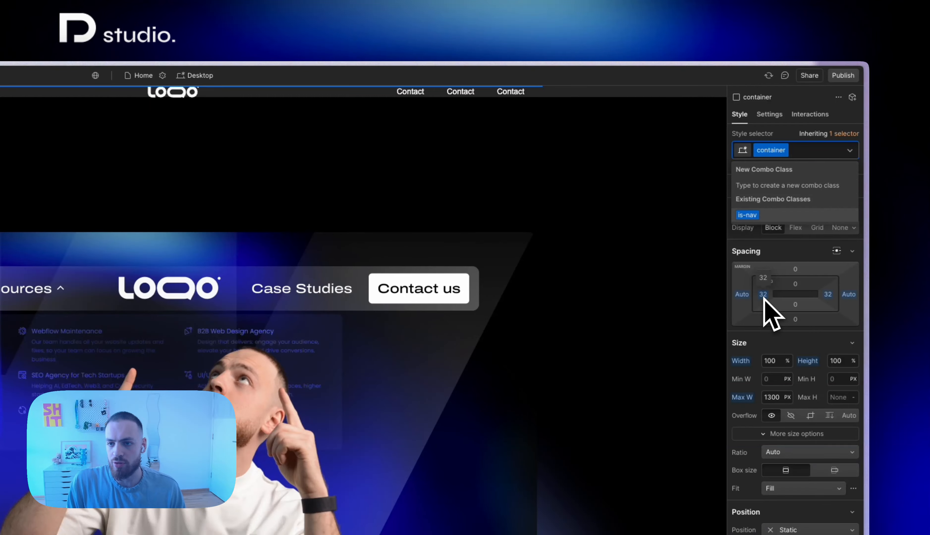
pyautogui.press('Return')
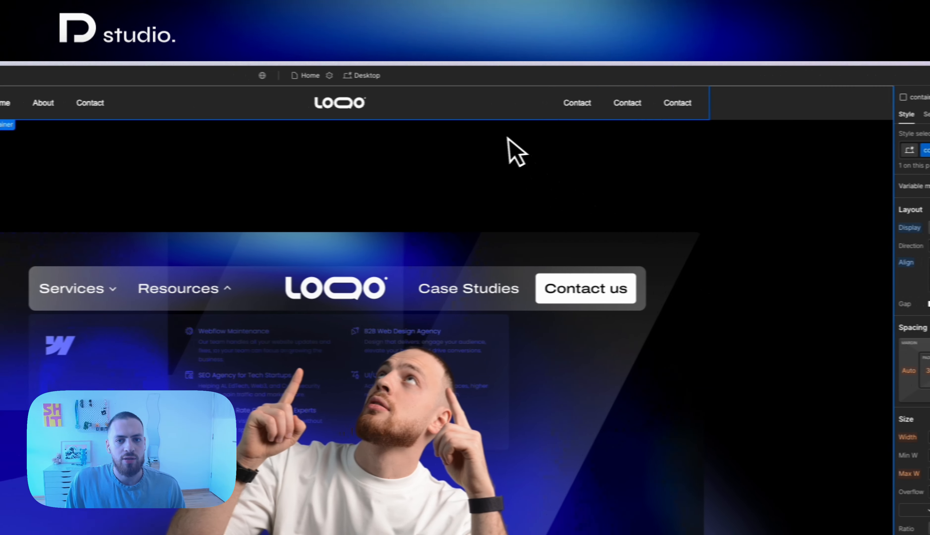
# Give the Menu Button the class nav-btn at the tablet breakpoint
pyautogui.click(339, 137)
pyautogui.press('2')
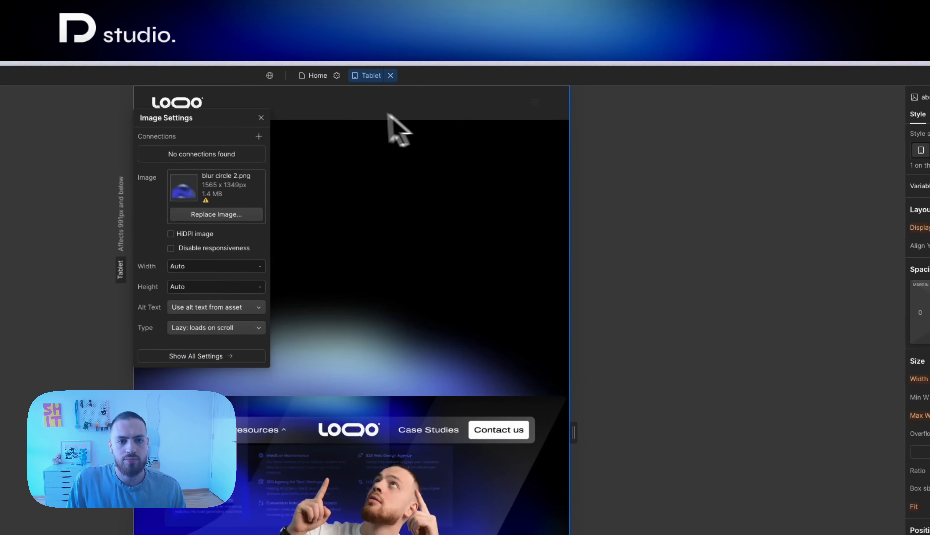
pyautogui.click(358, 107)
pyautogui.click(522, 111)
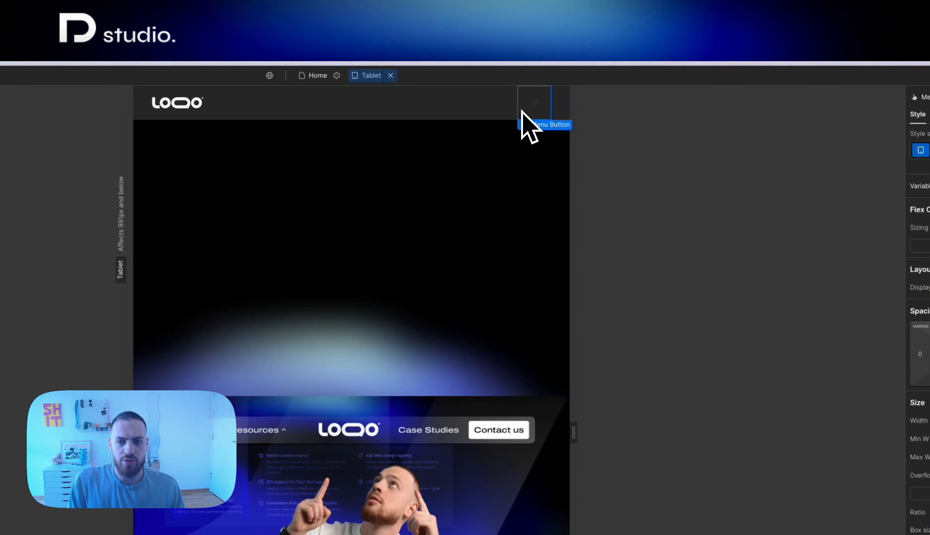
pyautogui.press('super+Return')
pyautogui.write('nav-btn')
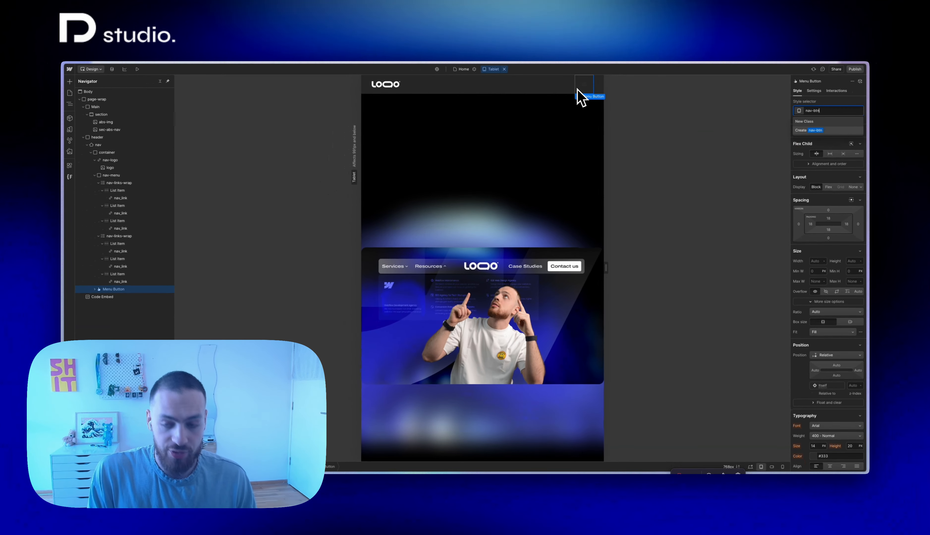
pyautogui.press('Return')
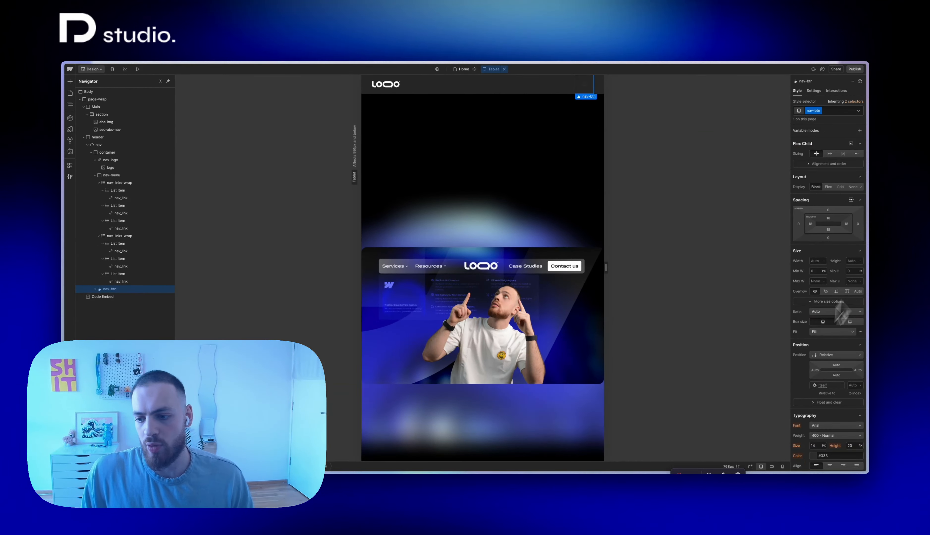
# Set the nav-btn icon color to white and show the navbar menu open on the canvas
pyautogui.scroll(-10, 848, 376)
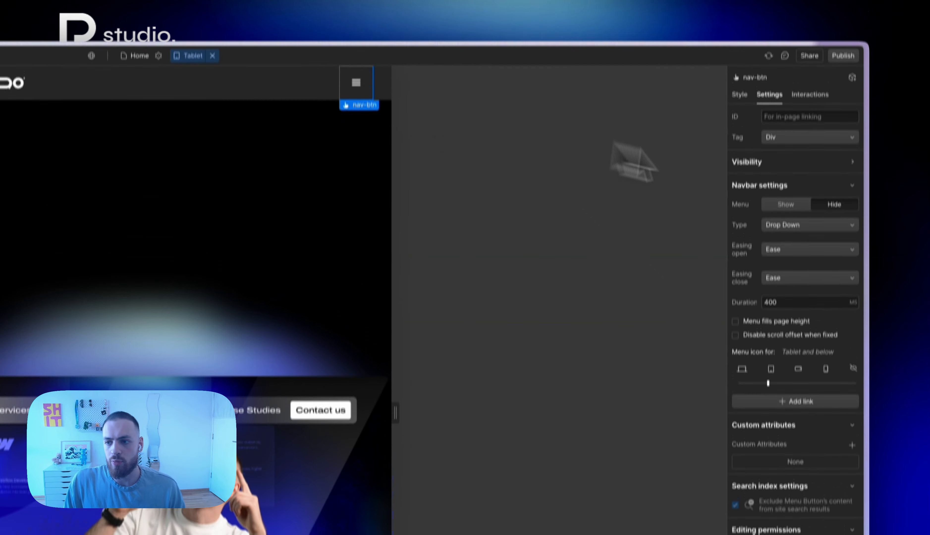
pyautogui.click(801, 224)
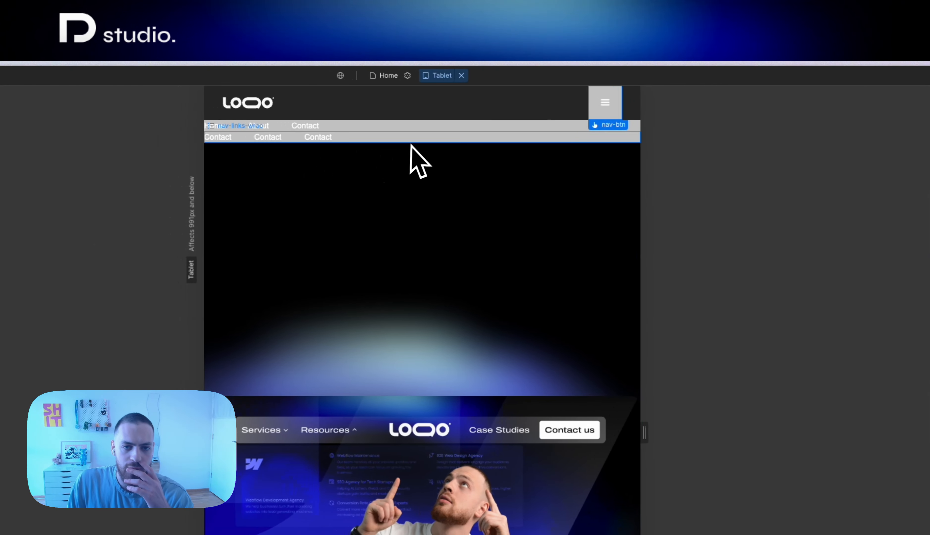
pyautogui.click(370, 140)
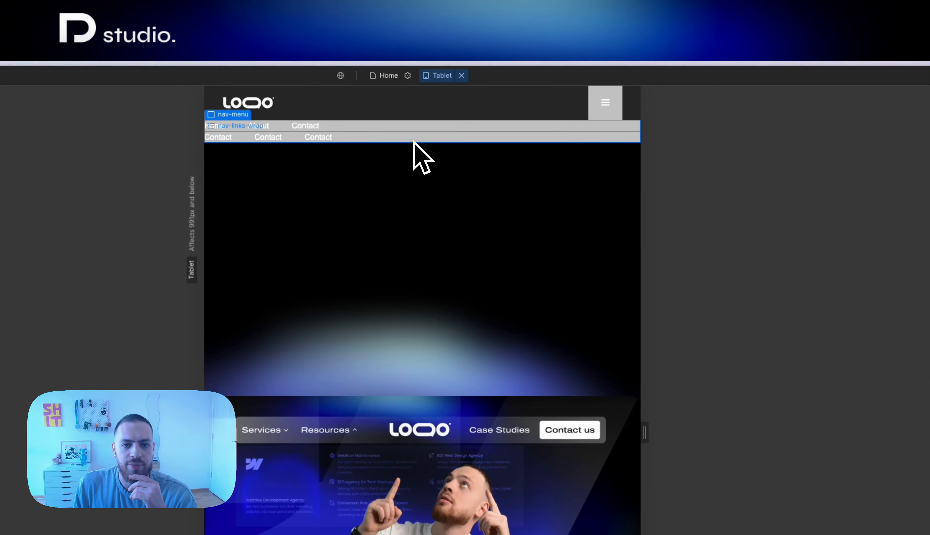
# Make the background color of the nav-btn Open state fully transparent
pyautogui.click(609, 117)
pyautogui.press('s')
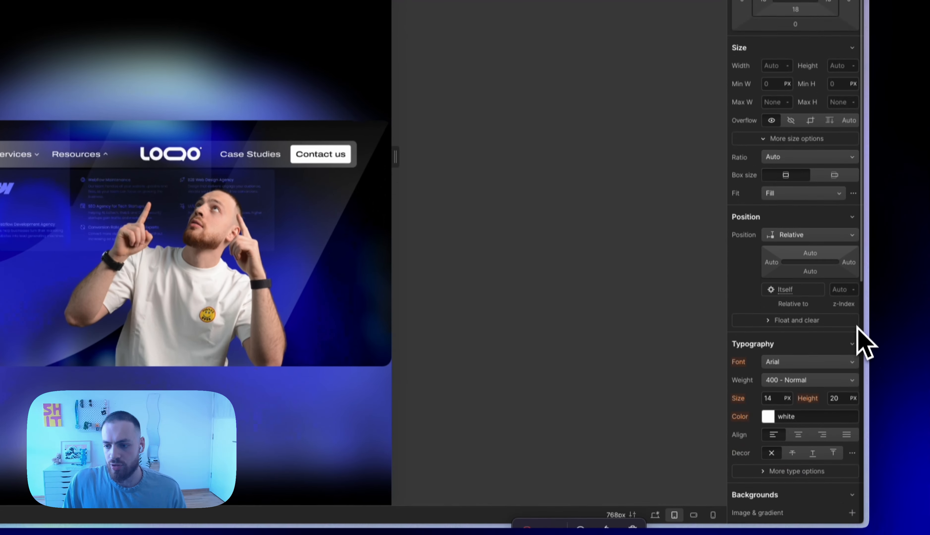
pyautogui.scroll(-6, 862, 343)
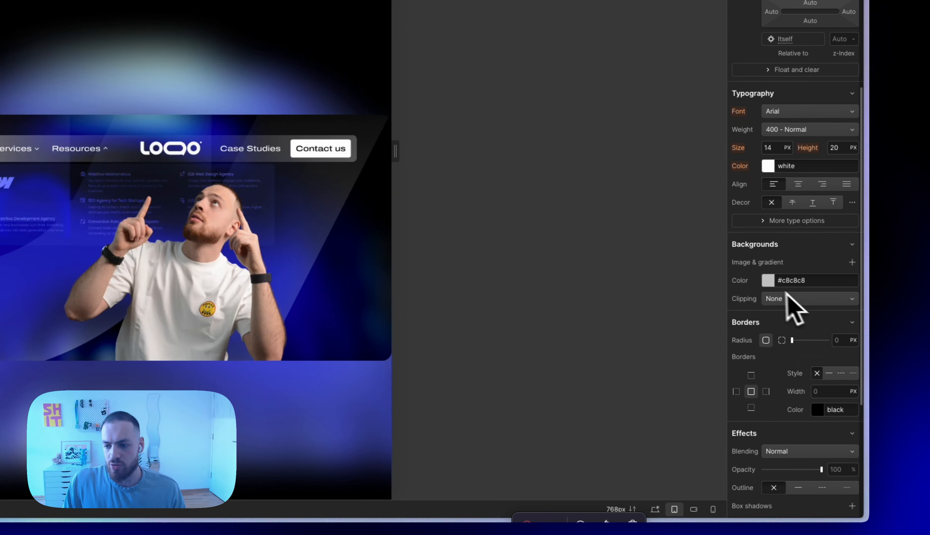
pyautogui.click(769, 281)
pyautogui.moveTo(779, 400); pyautogui.dragTo(666, 403)
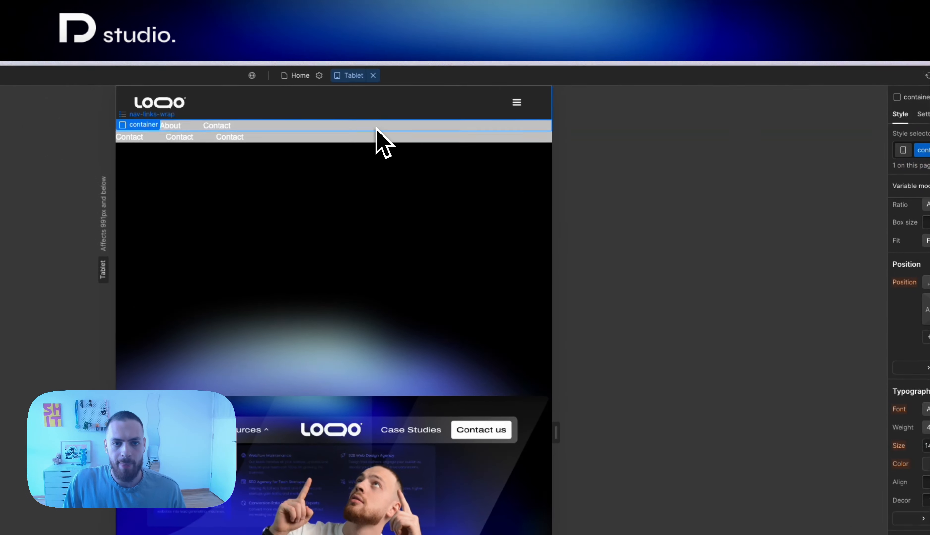
# Set the padding of the nav-menu to 32 px on all sides at the tablet breakpoint
pyautogui.click(377, 128)
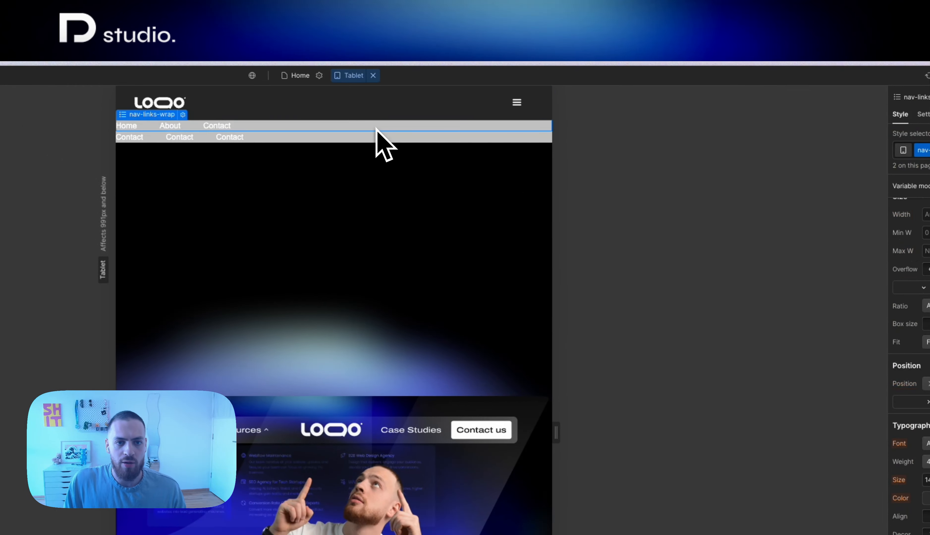
pyautogui.press('Up')
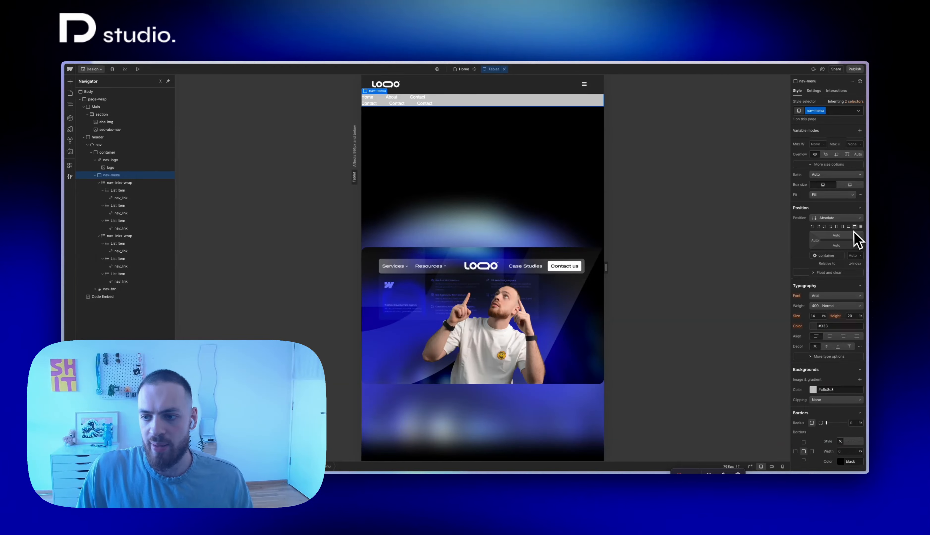
pyautogui.scroll(5, 856, 237)
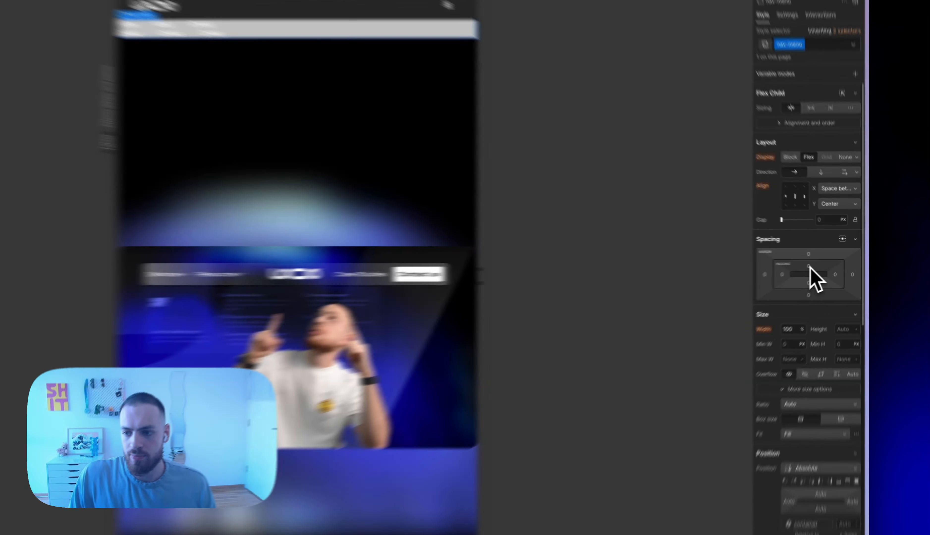
pyautogui.click(829, 261)
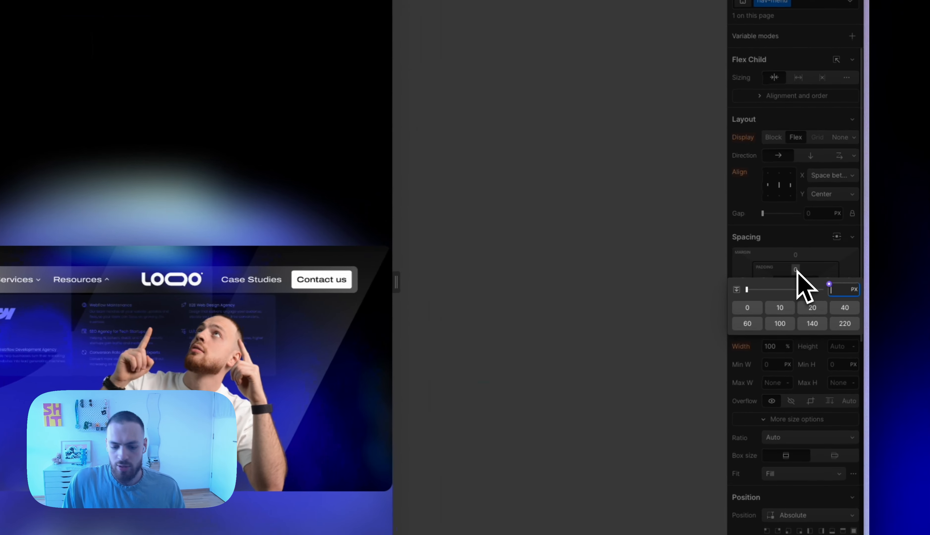
pyautogui.write('32')
pyautogui.hotkey('shift', 'Return')
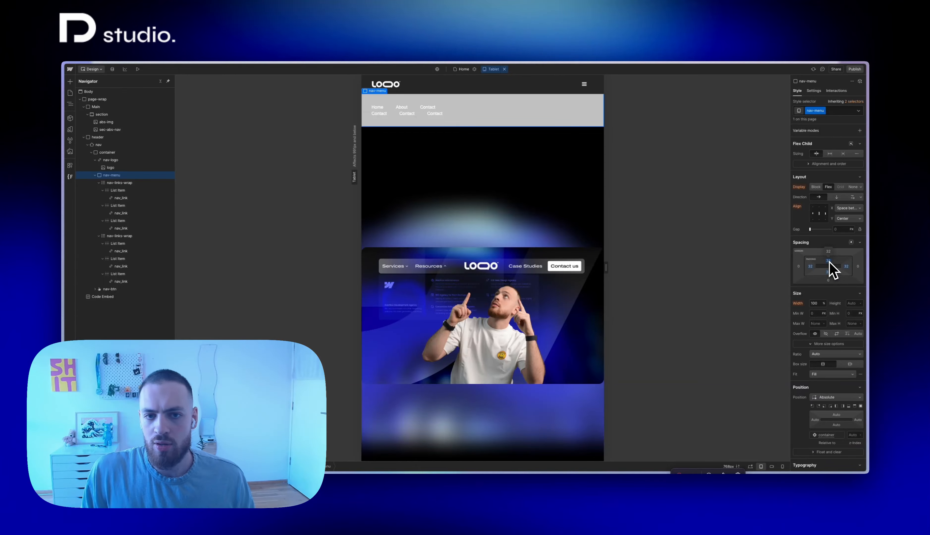
# Set the flex direction to vertical for both the nav-menu and the nav-links-wrap lists
pyautogui.click(837, 197)
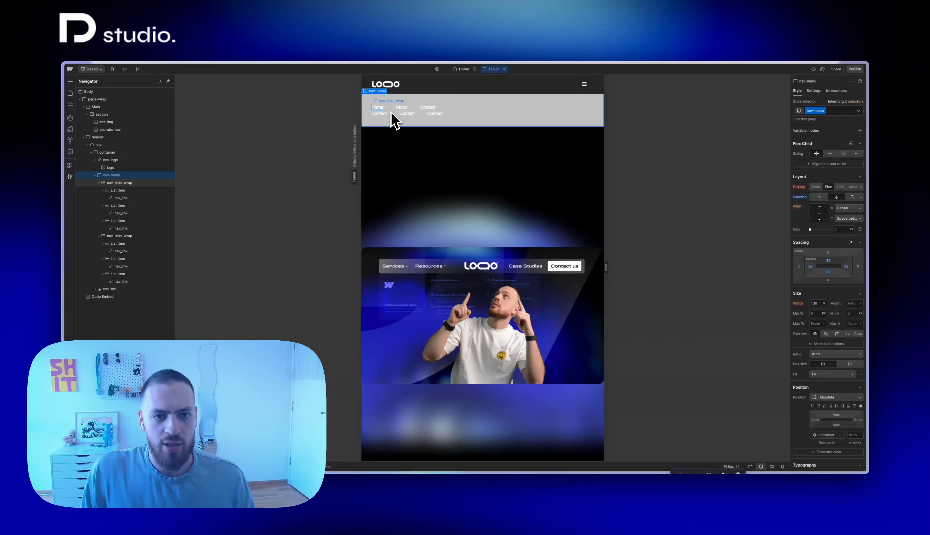
pyautogui.click(392, 113)
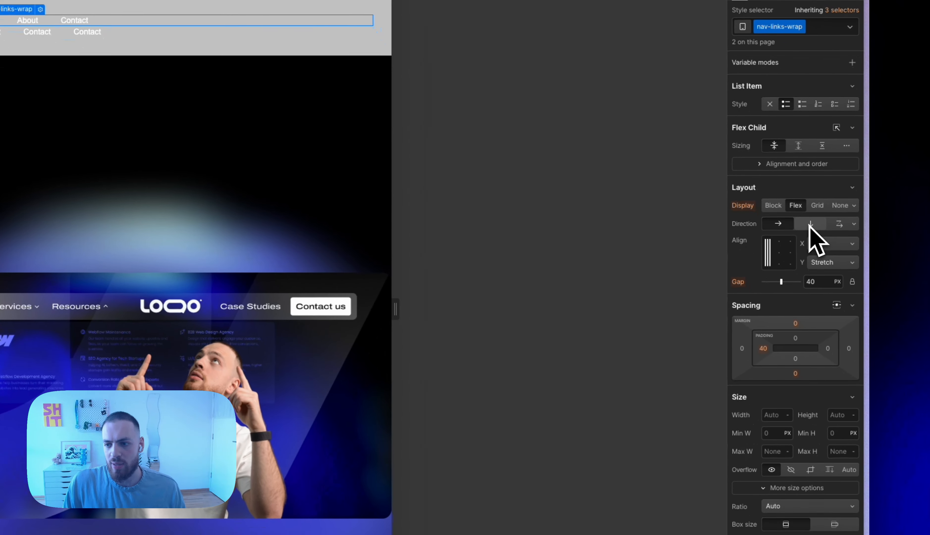
pyautogui.click(810, 223)
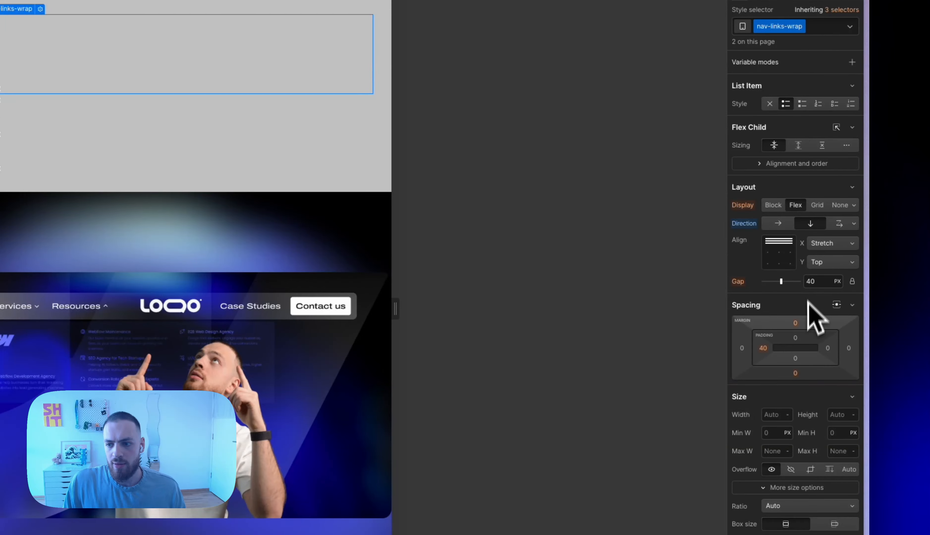
# Set the bottom padding of the nav-links-wrap lists to 30 px
pyautogui.click(796, 357)
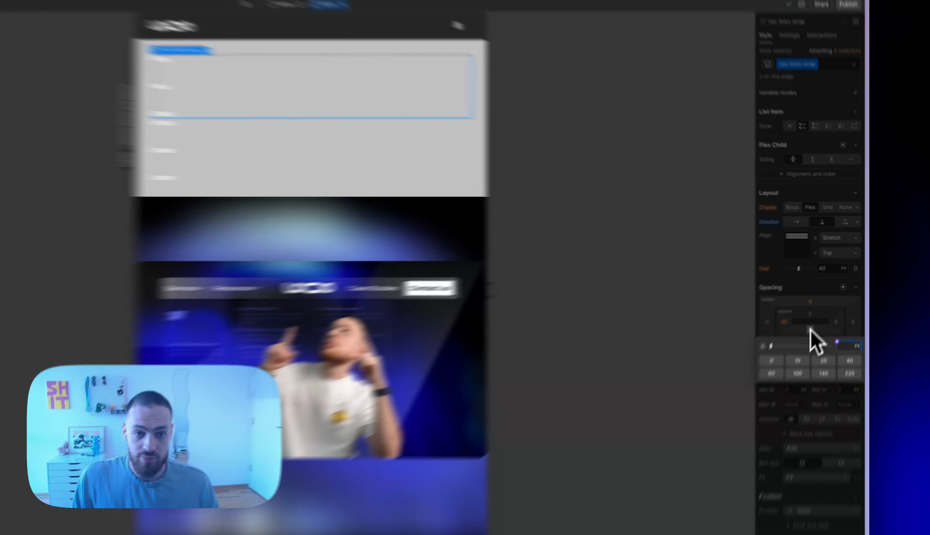
pyautogui.write('30')
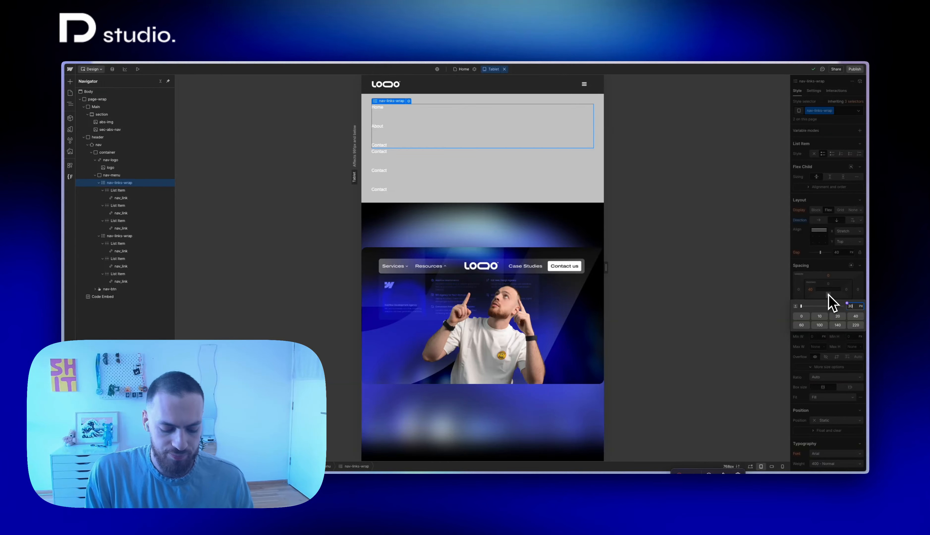
pyautogui.press('Return')
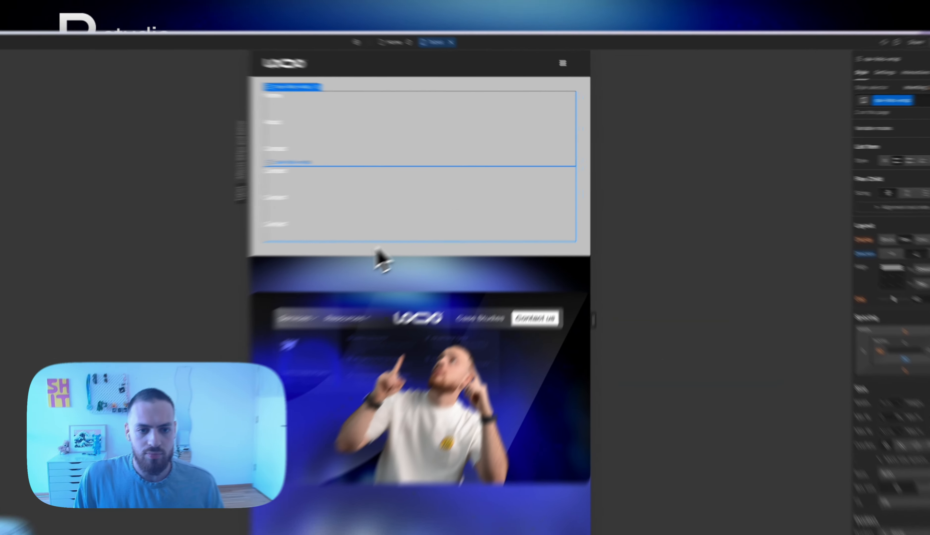
# Remove the bottom padding of the nav-menu at the tablet breakpoint
pyautogui.click(379, 251)
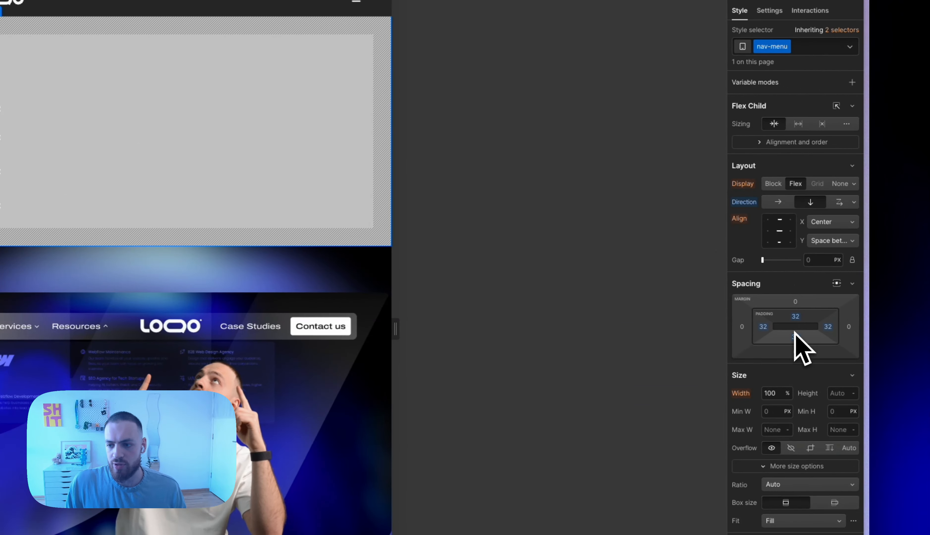
pyautogui.click(796, 336)
pyautogui.press('Return')
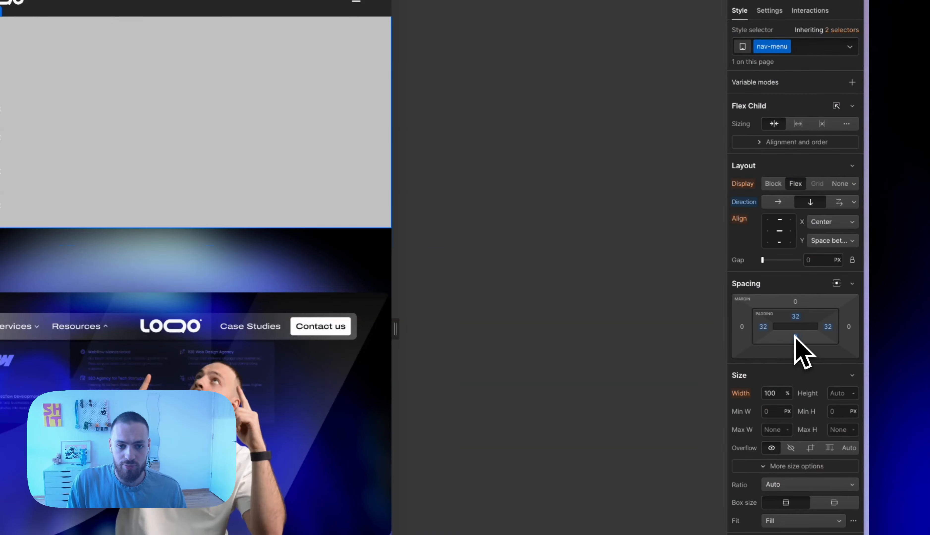
# Set both the gap and the bottom padding of the nav-links-wrap lists to 32 px
pyautogui.click(291, 220)
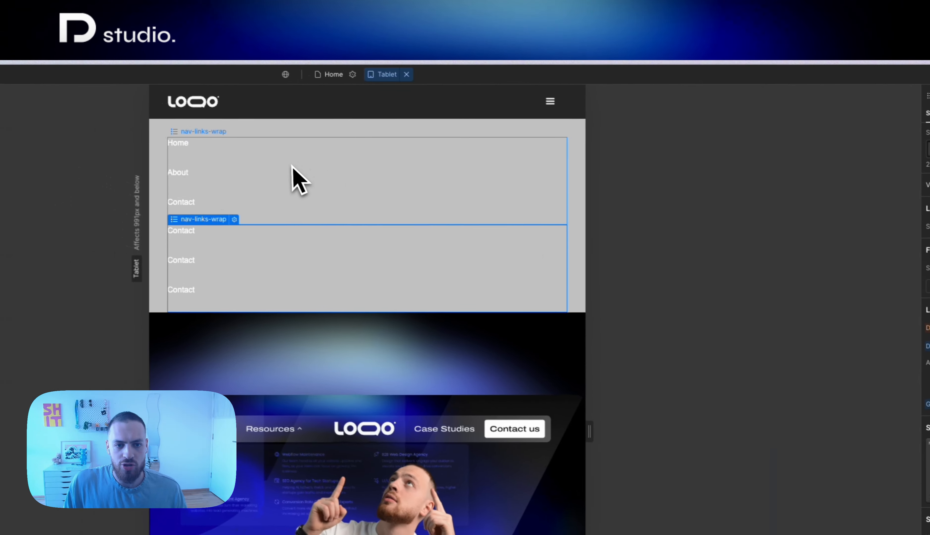
pyautogui.click(300, 183)
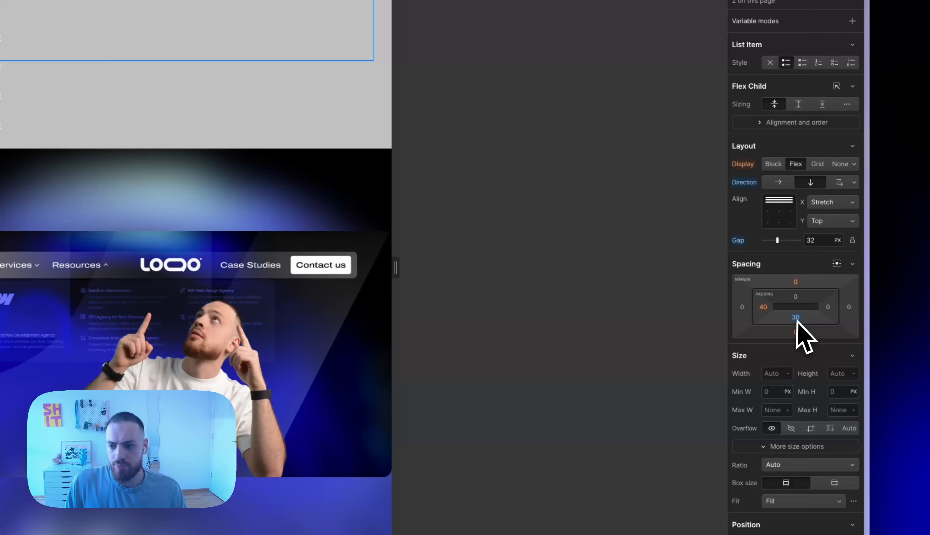
pyautogui.click(798, 321)
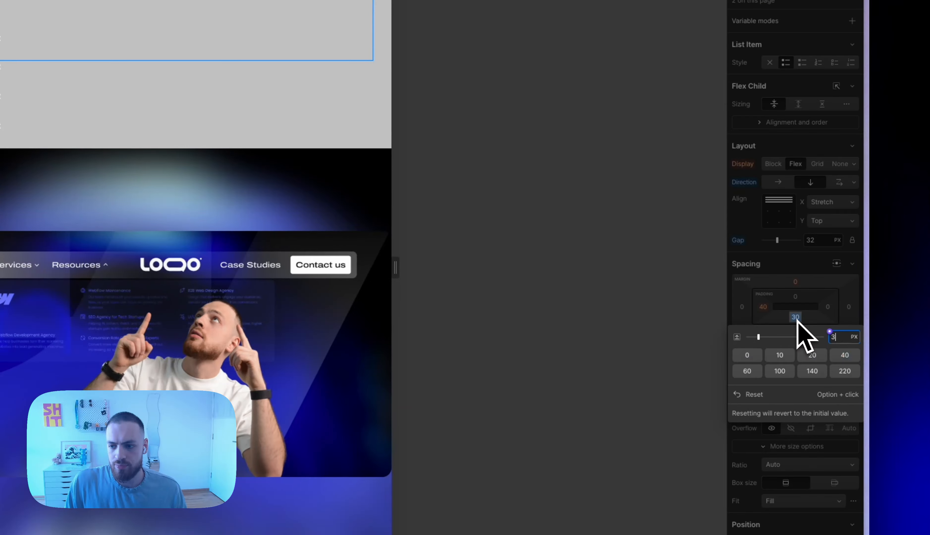
pyautogui.write('32')
pyautogui.press('Return')
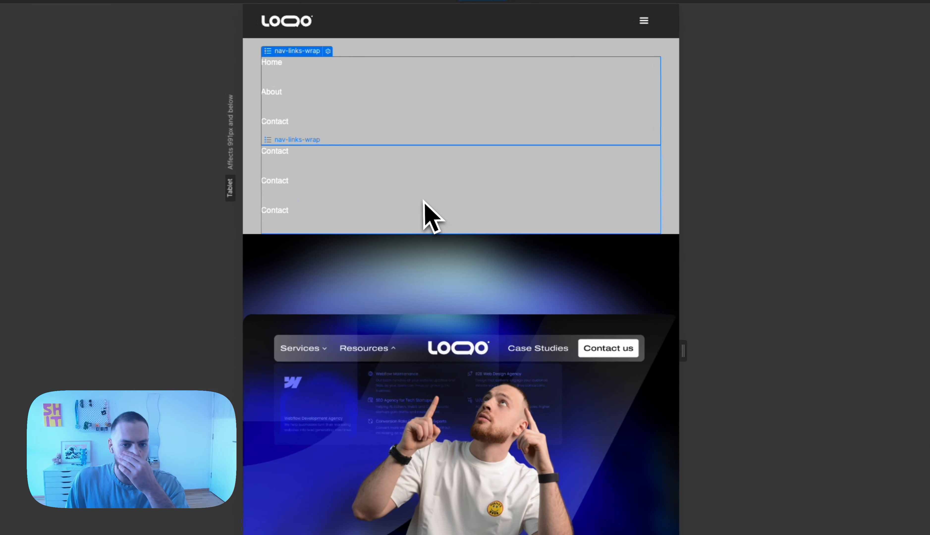
# Change the background color of the nav-menu to white
pyautogui.click(413, 196)
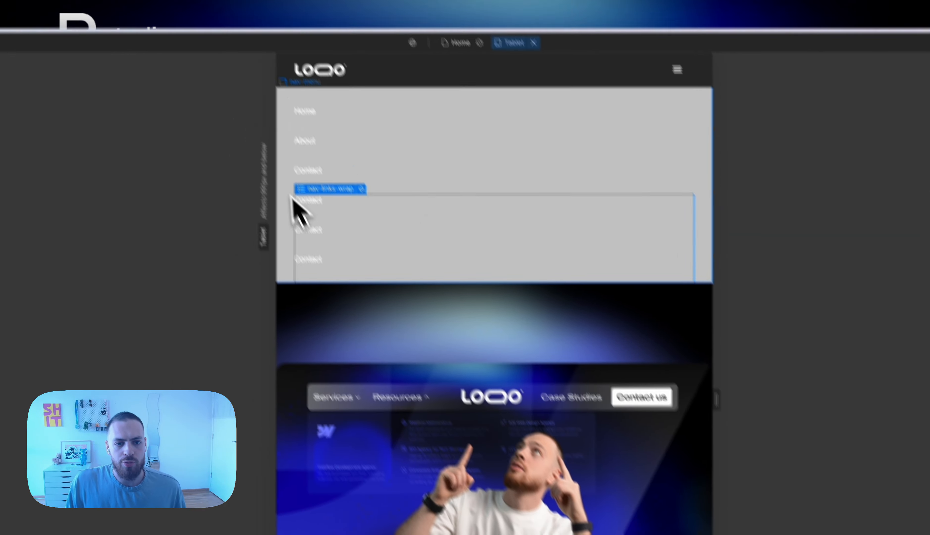
pyautogui.click(256, 151)
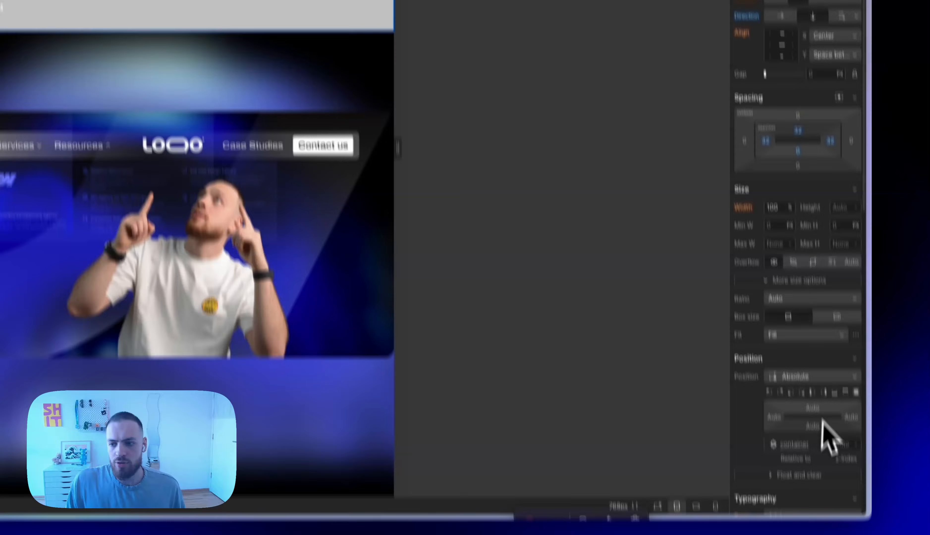
pyautogui.scroll(-8, 827, 435)
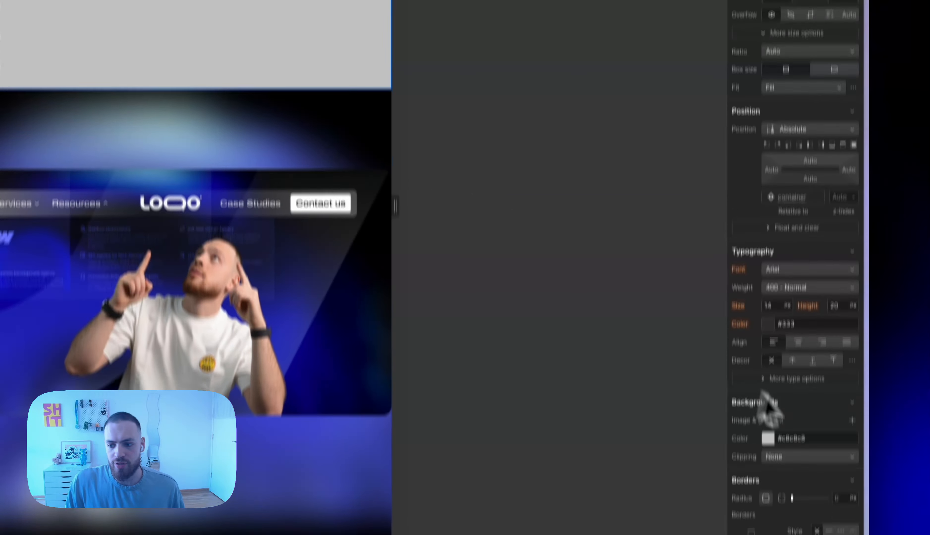
pyautogui.click(803, 400)
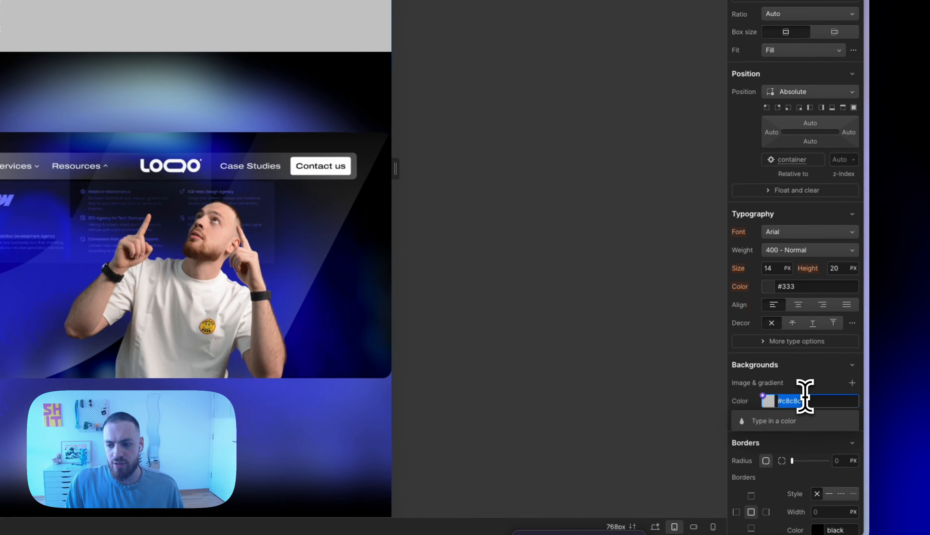
pyautogui.write('whit')
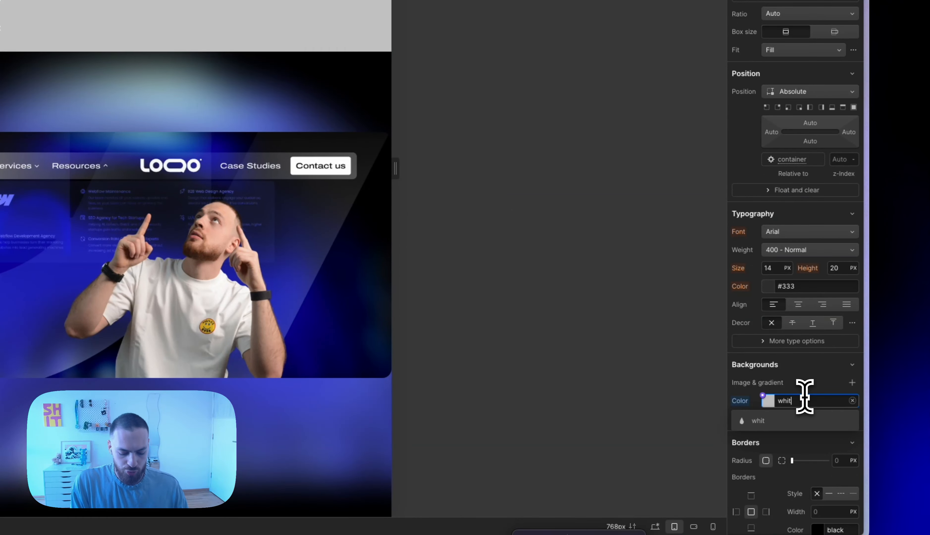
pyautogui.write('e')
pyautogui.press('Return')
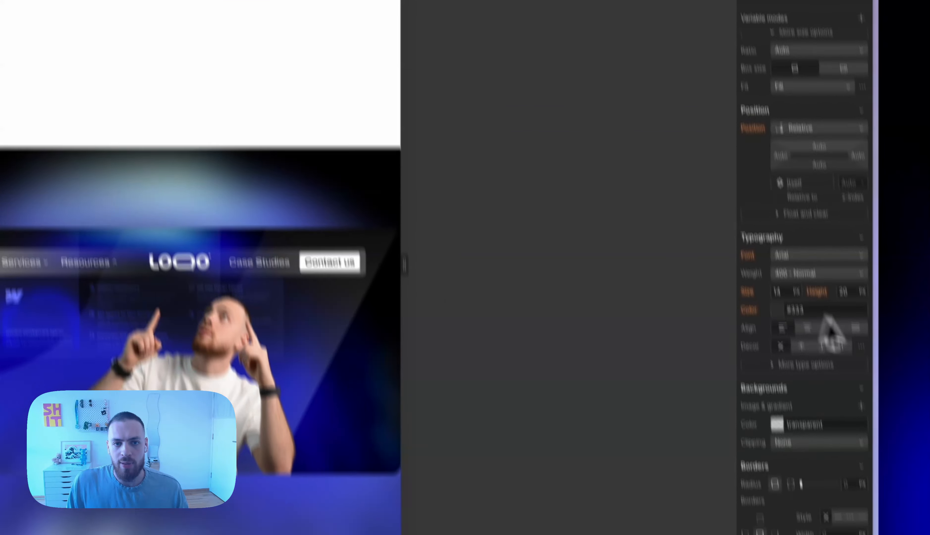
# Copy the background color rgba(255, 255, 255, 0.15) from the is-nav container to the nav-menu
pyautogui.scroll(-6, 826, 332)
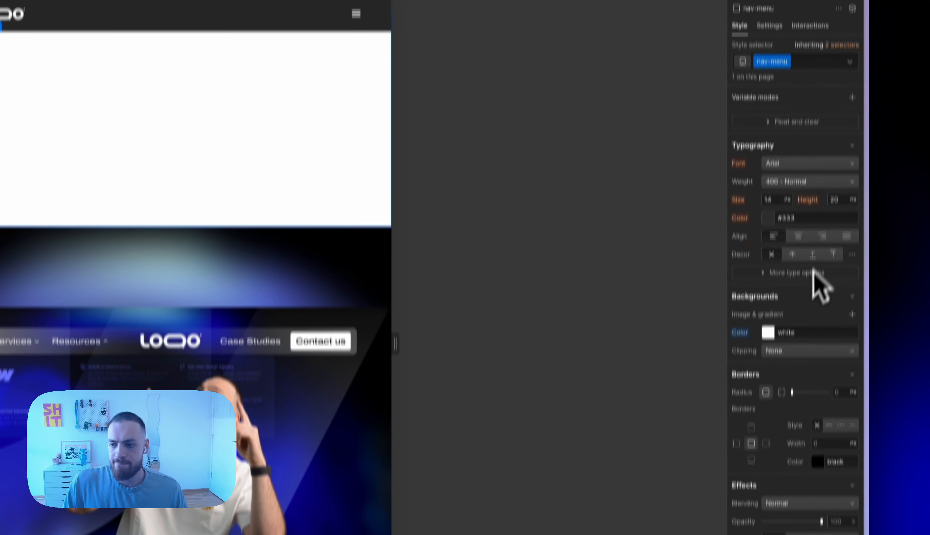
pyautogui.click(789, 331)
pyautogui.write('rgba(255, 255, 255, 0.15)')
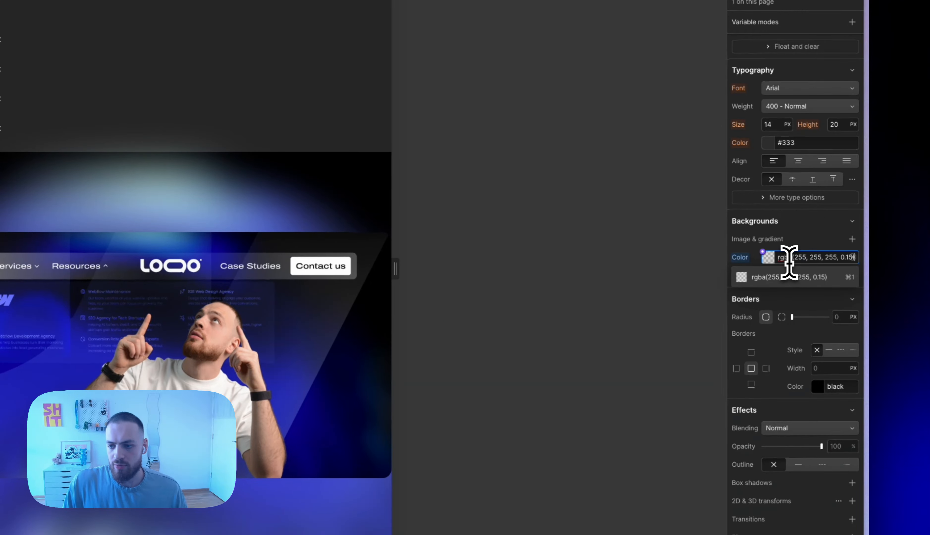
pyautogui.press('Return')
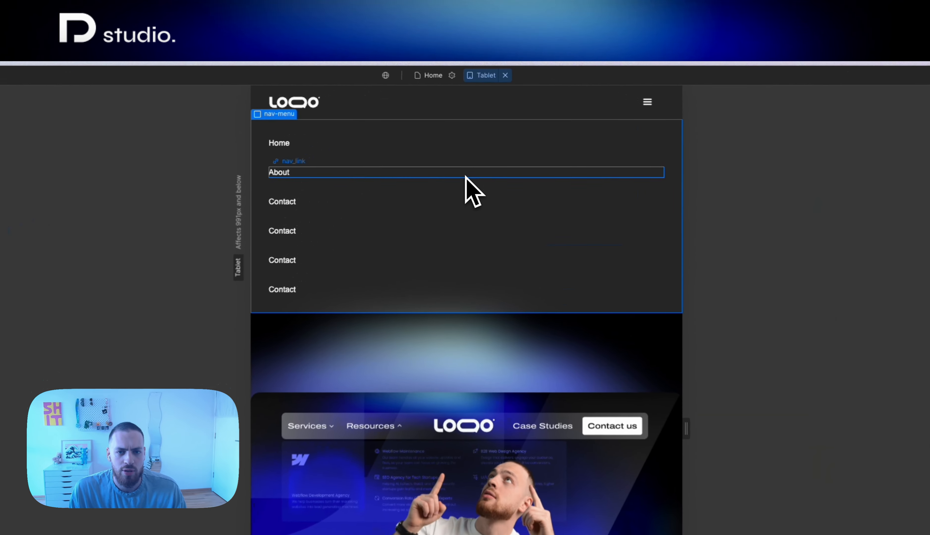
# Check the header and its menu at the Mobile (L), Mobile (P) and desktop breakpoints, ending at Mobile (L)
pyautogui.click(483, 125)
pyautogui.press('3')
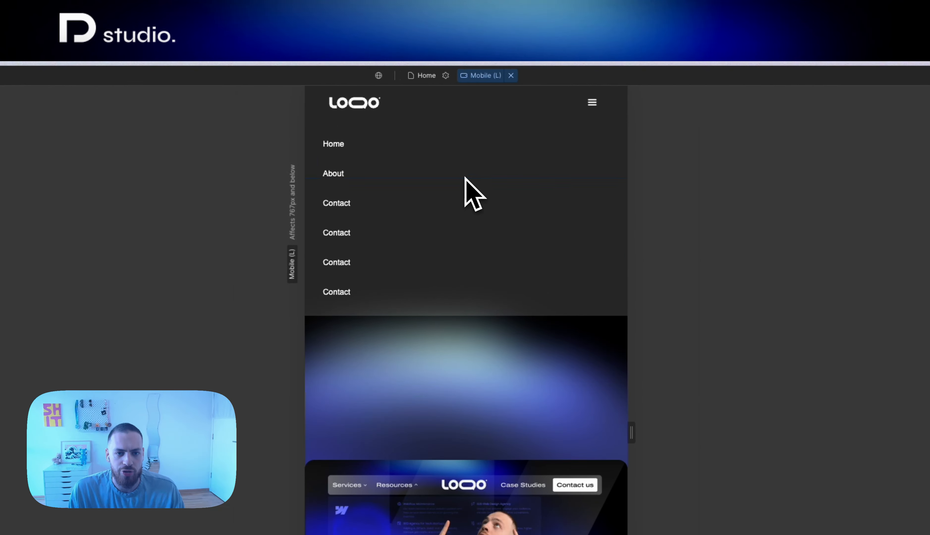
pyautogui.press('4')
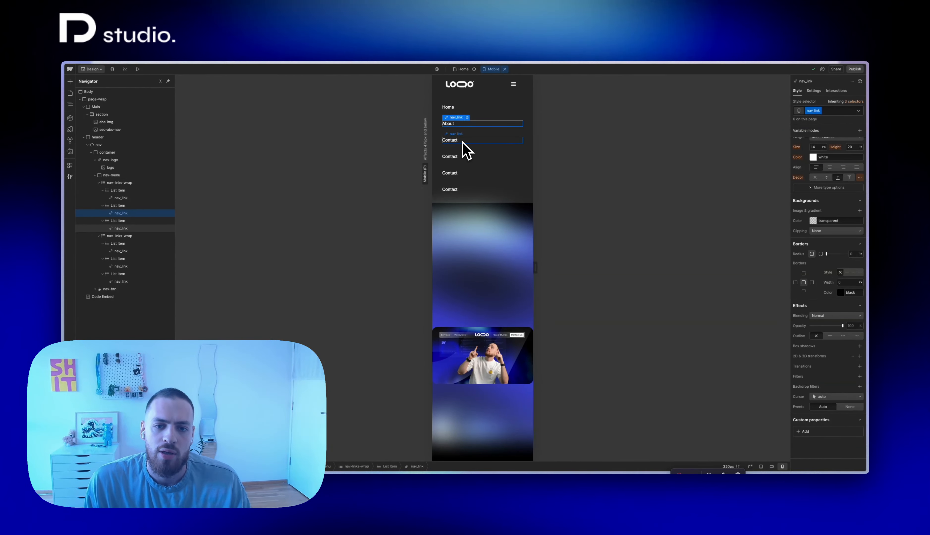
pyautogui.press('1')
pyautogui.press('3')
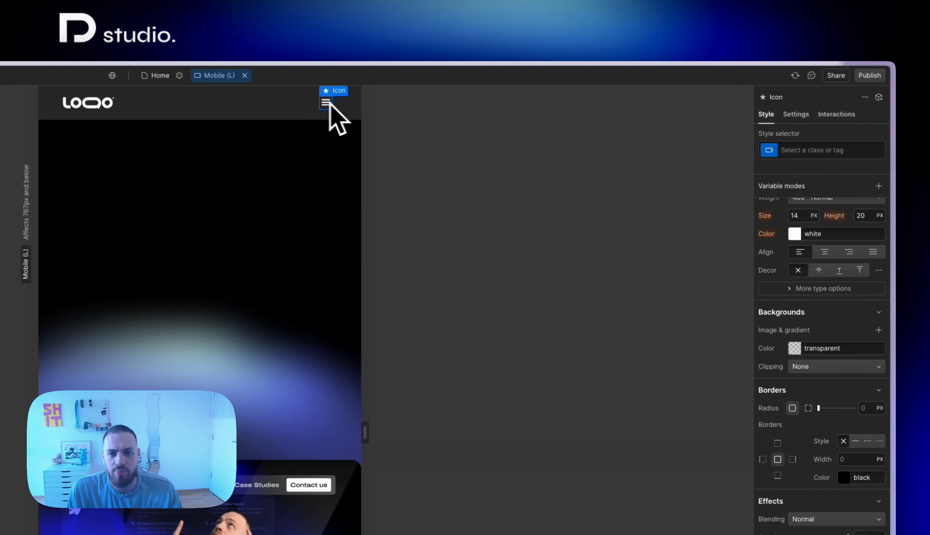
# Show the navbar menu open on the canvas at the Mobile (L) breakpoint and inspect the nav-menu and its links
pyautogui.press('d')
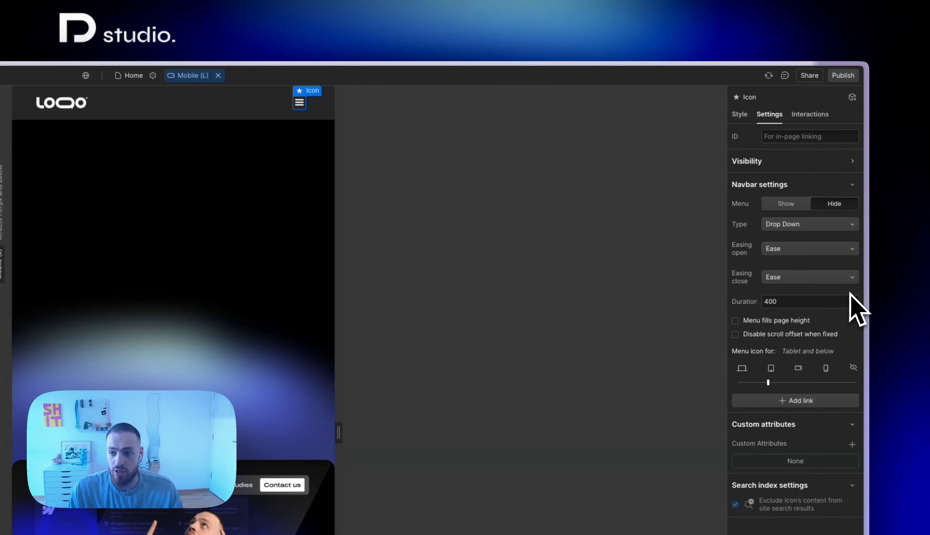
pyautogui.click(790, 205)
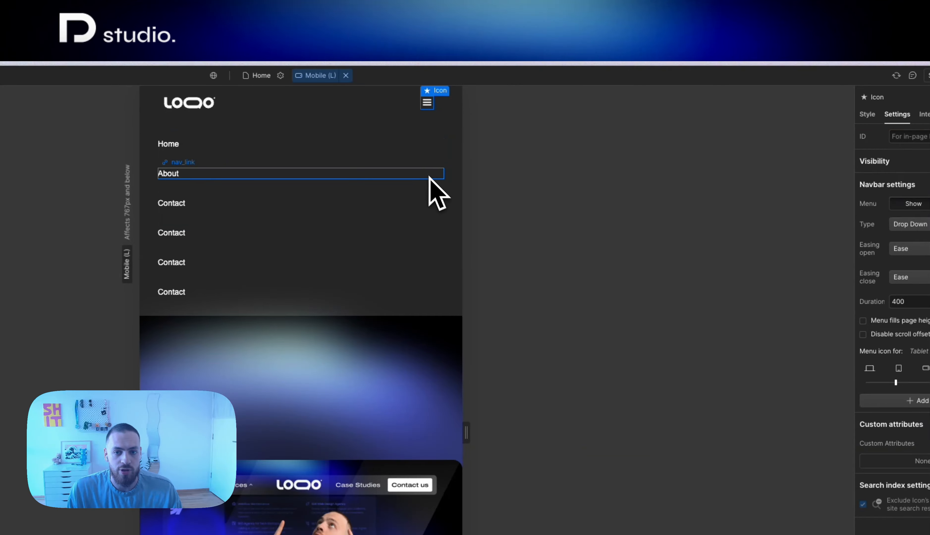
pyautogui.click(453, 189)
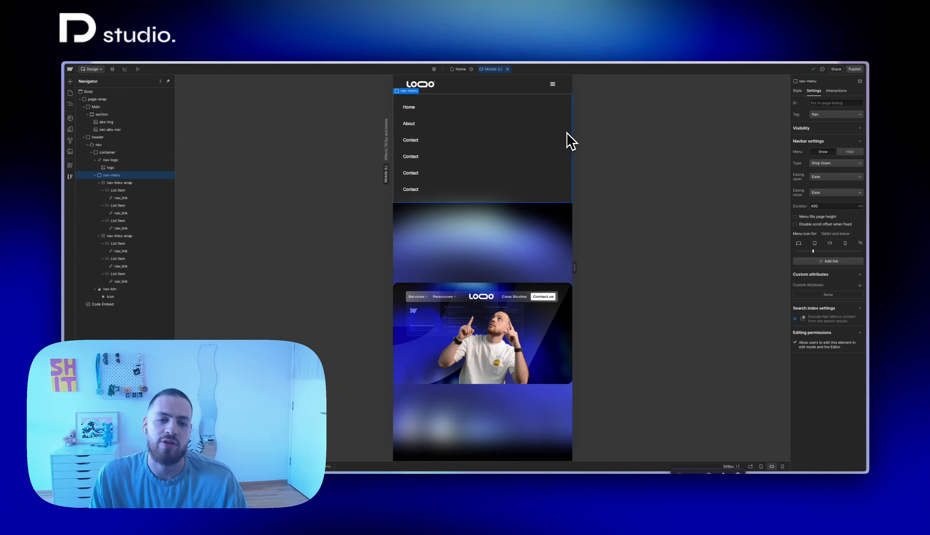
pyautogui.click(416, 108)
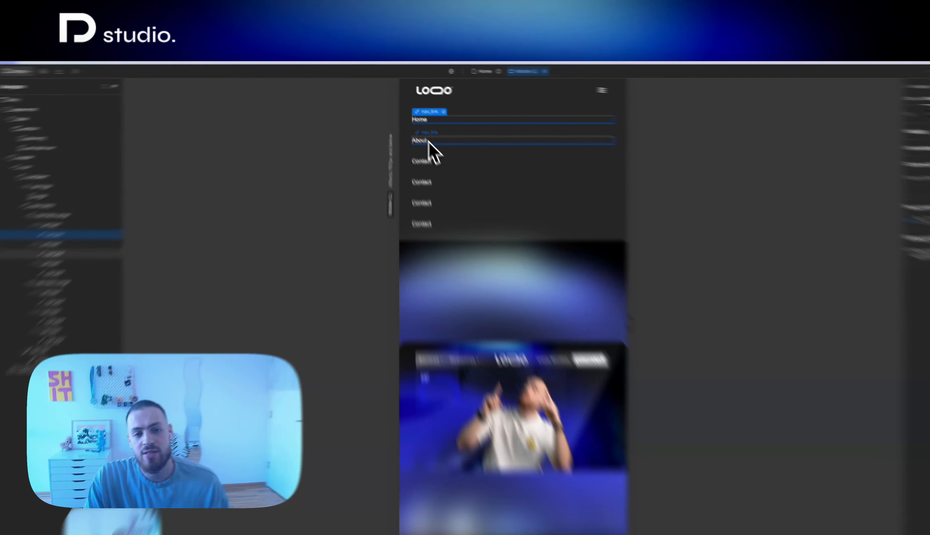
pyautogui.click(428, 142)
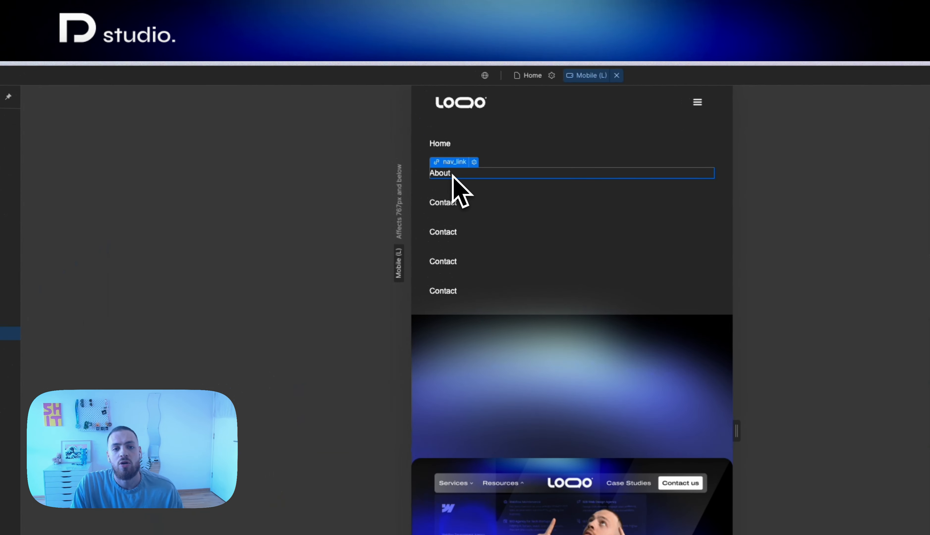